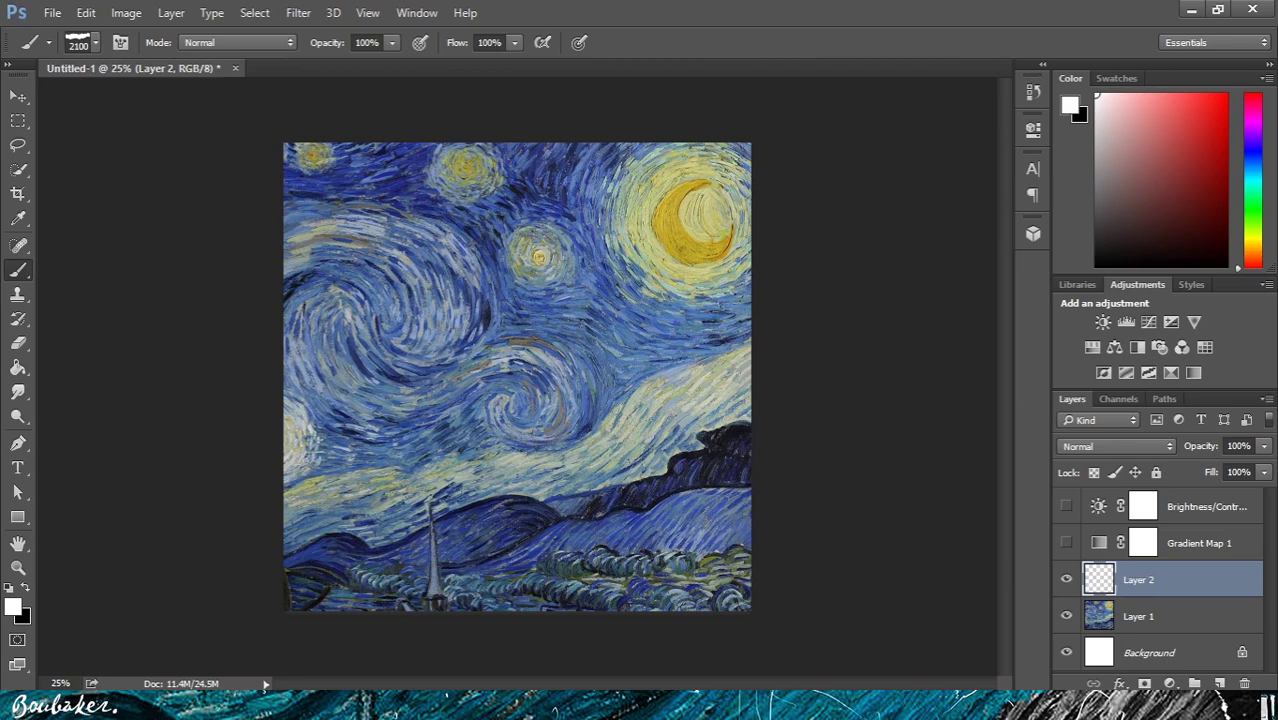
# Step: Stamp a white torn-paper strip across the lower part of the painting on Layer 2 with the 2100 px brush
pyautogui.click(517, 512)
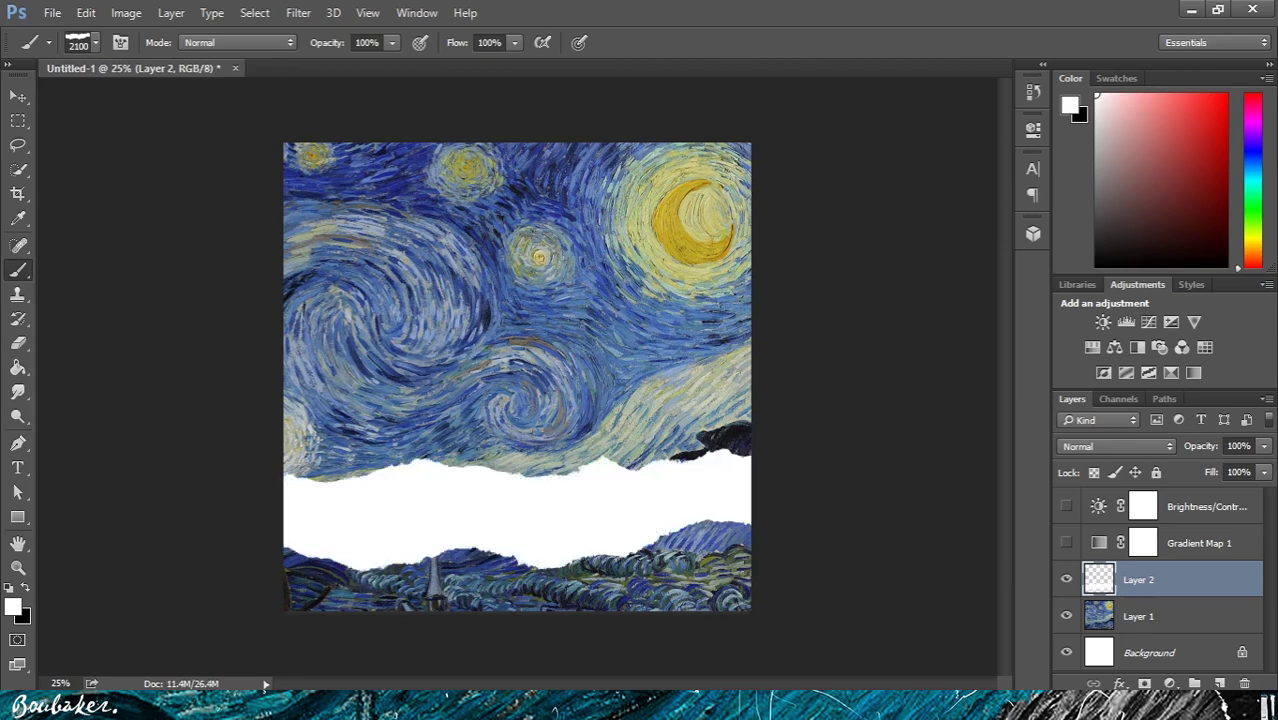
pyautogui.click(518, 348)
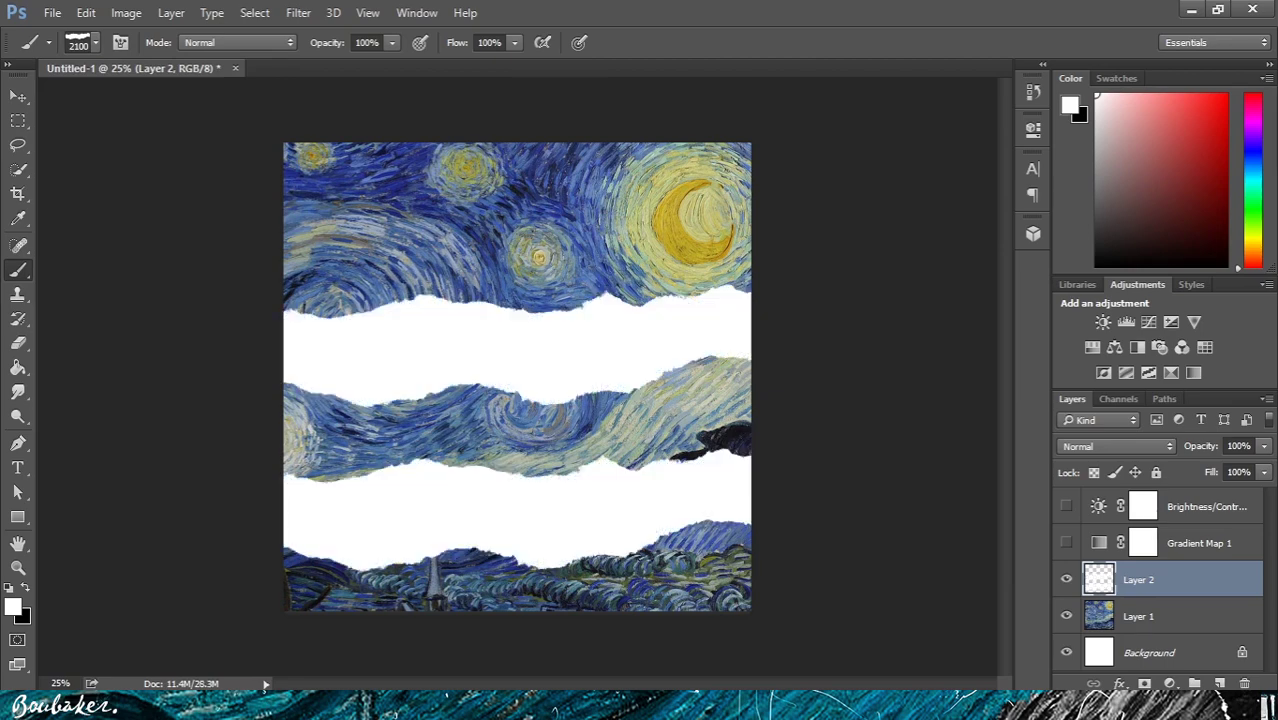
pyautogui.click(517, 215)
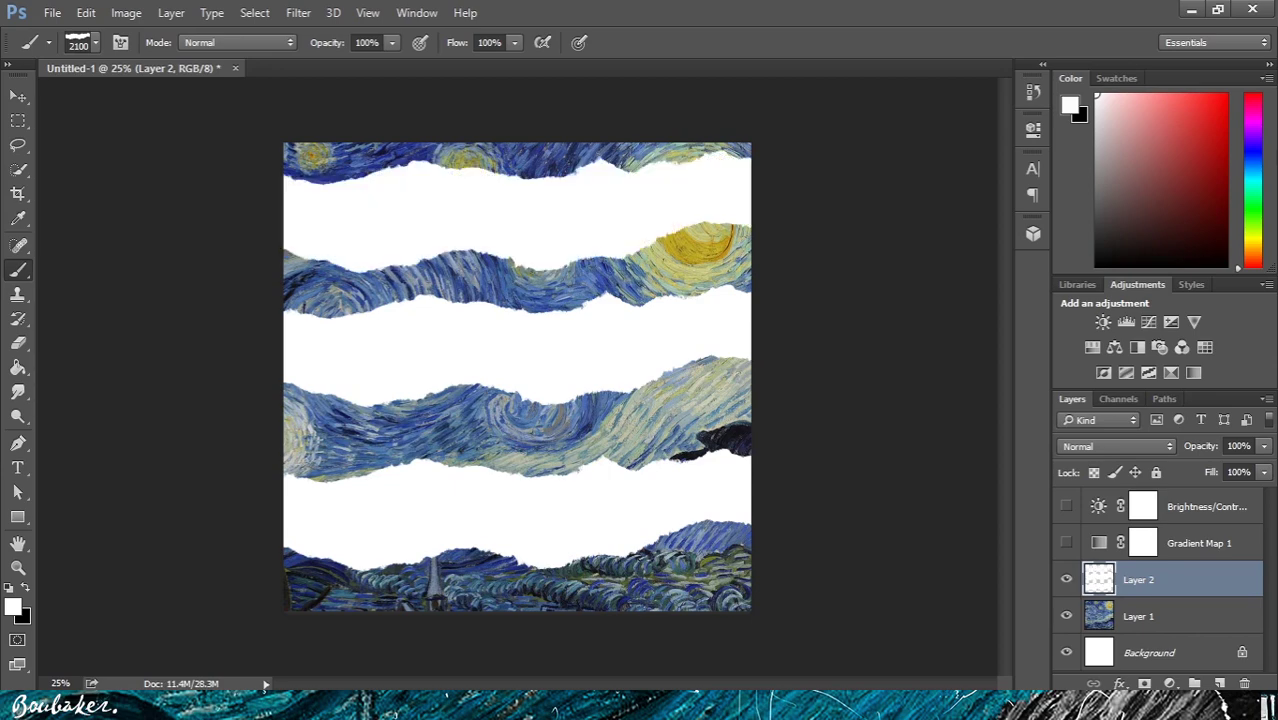
pyautogui.hotkey('ctrl', 'alt', 'z')
pyautogui.hotkey('ctrl', 'alt', 'z')
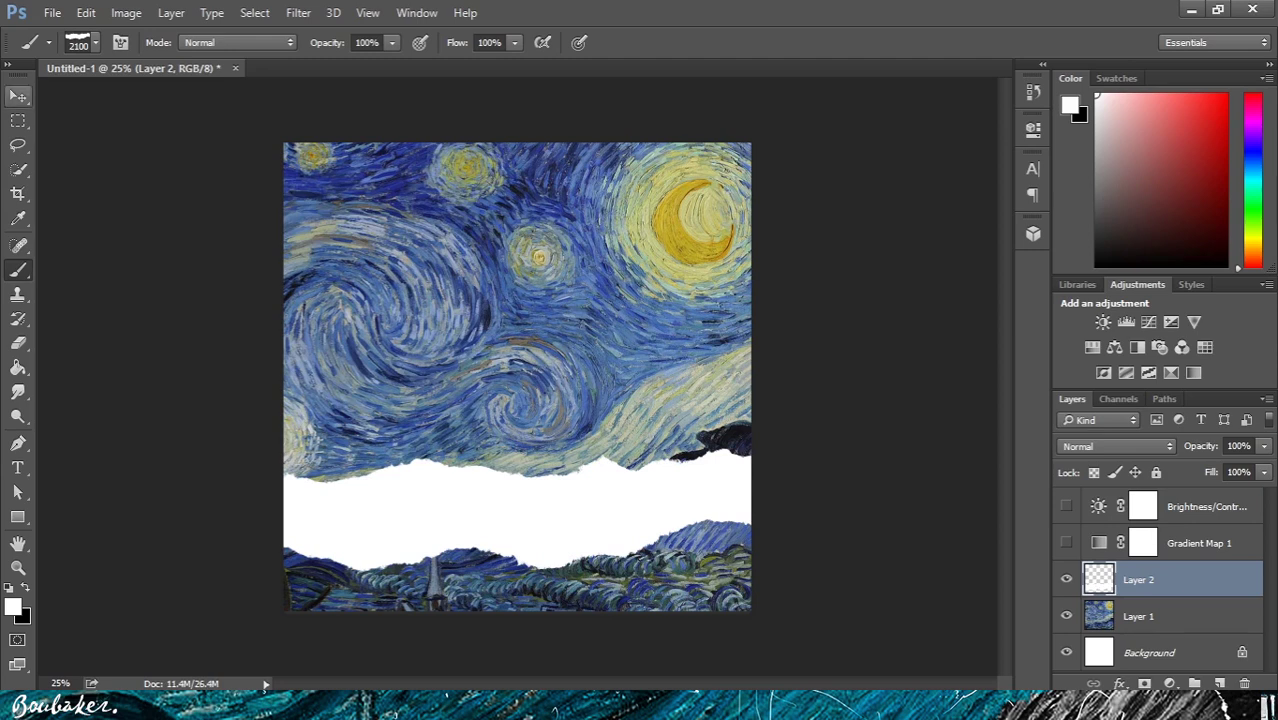
# Step: Stamp two more white torn-paper strips on Layer 2, one across the upper sky and one across the middle of the painting
pyautogui.click(18, 96)
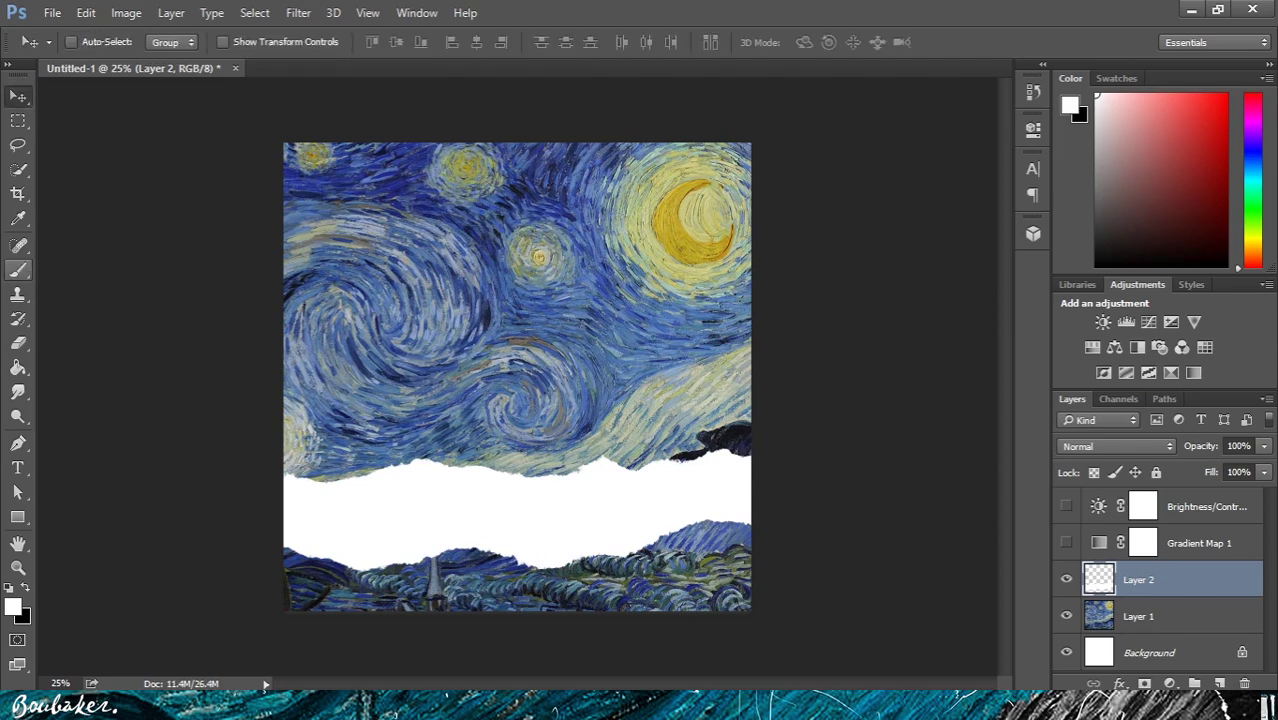
pyautogui.click(18, 270)
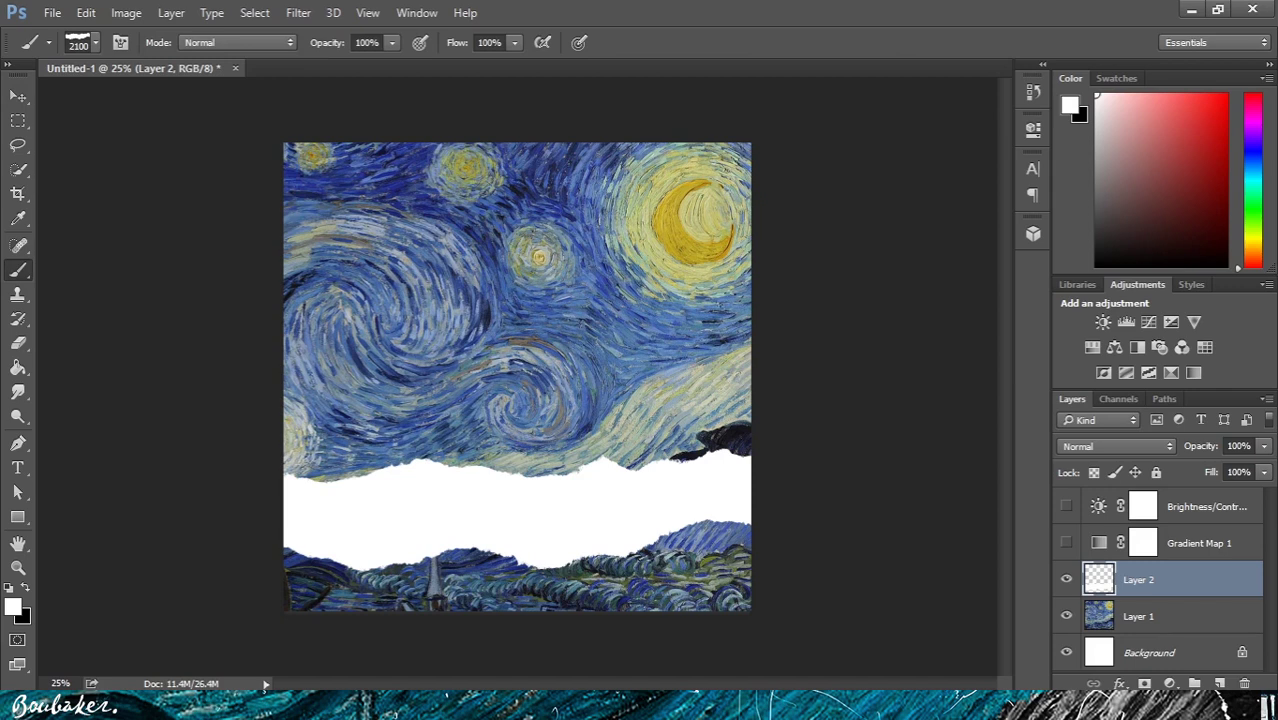
pyautogui.click(518, 235)
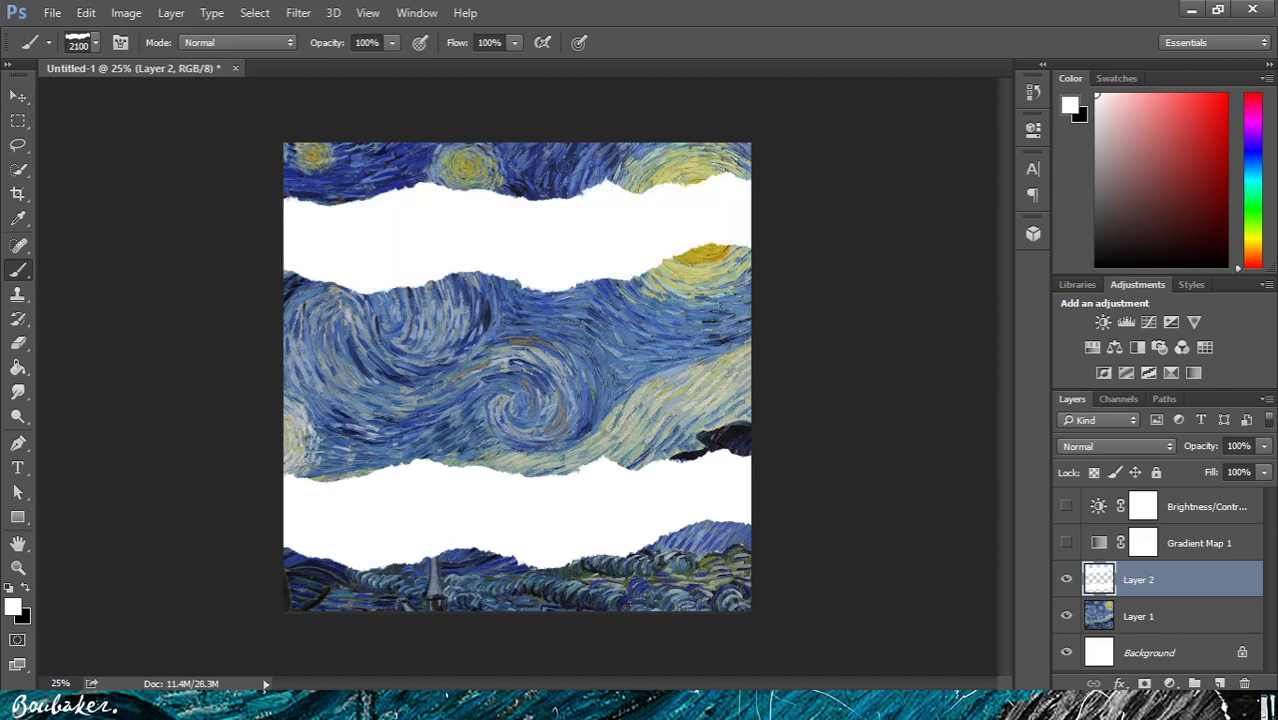
pyautogui.click(517, 375)
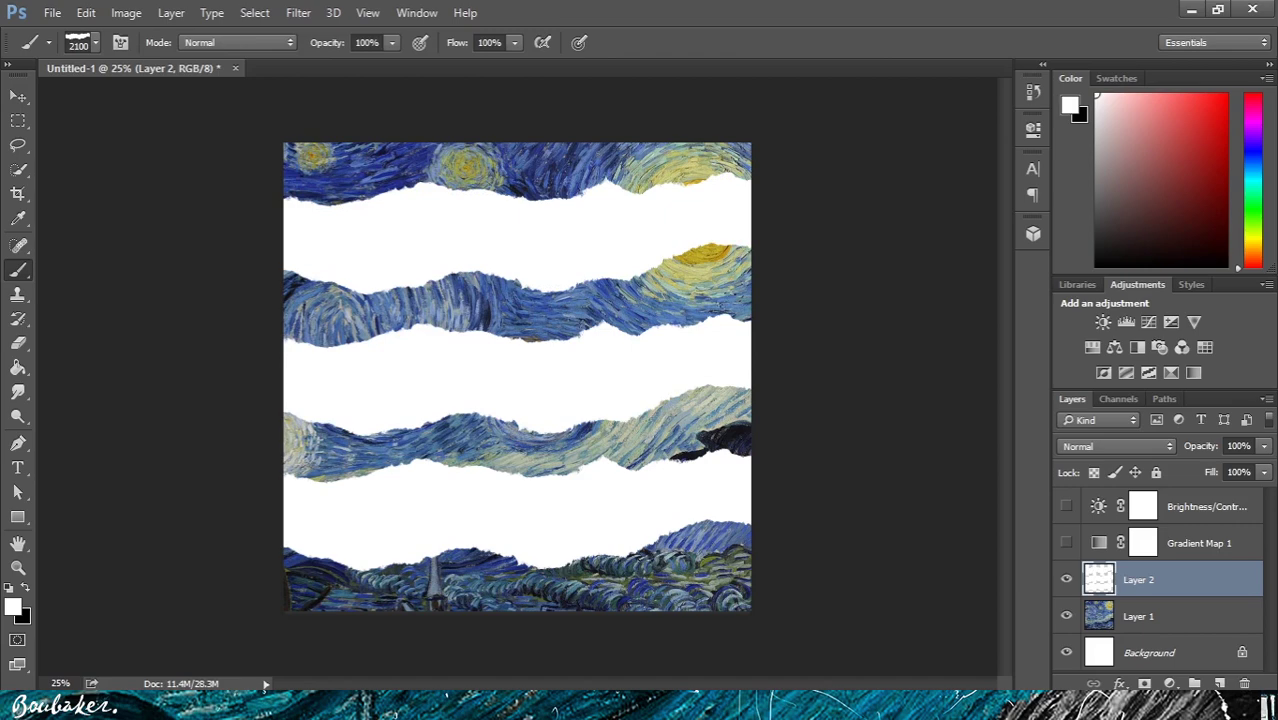
# Step: Load Layer 2's strips as a selection, show Gradient Map 1, fill the selected areas of its mask with black, and hide Layer 2
pyautogui.keyDown('ctrl'); pyautogui.click(1099, 579); pyautogui.keyUp('ctrl')
pyautogui.click(1066, 543)
pyautogui.click(1143, 543)
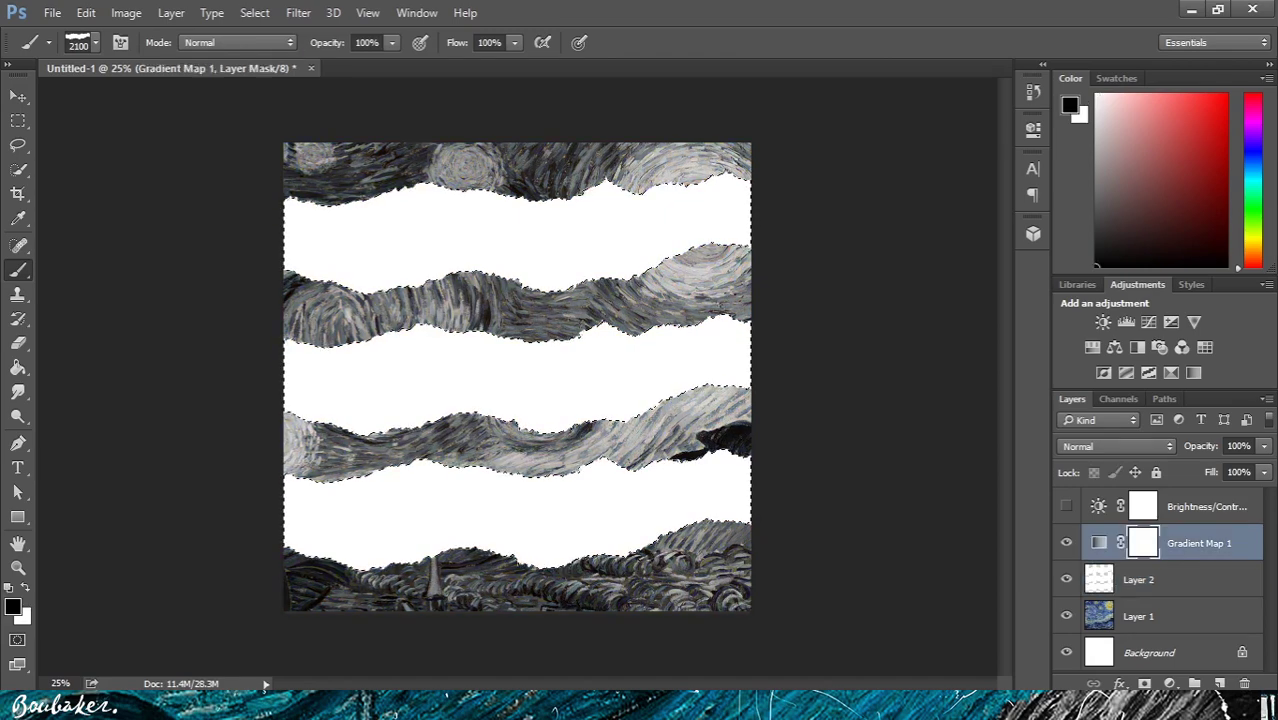
pyautogui.press('x')
pyautogui.press('Delete')
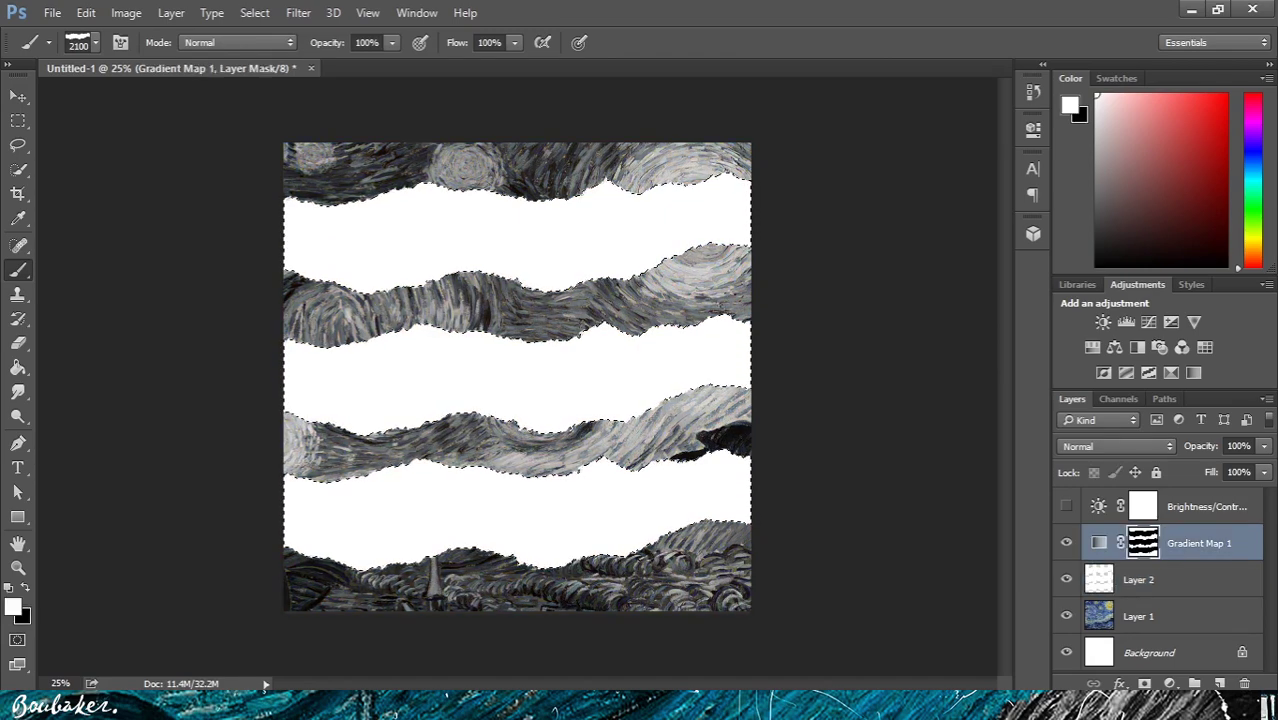
pyautogui.click(1066, 579)
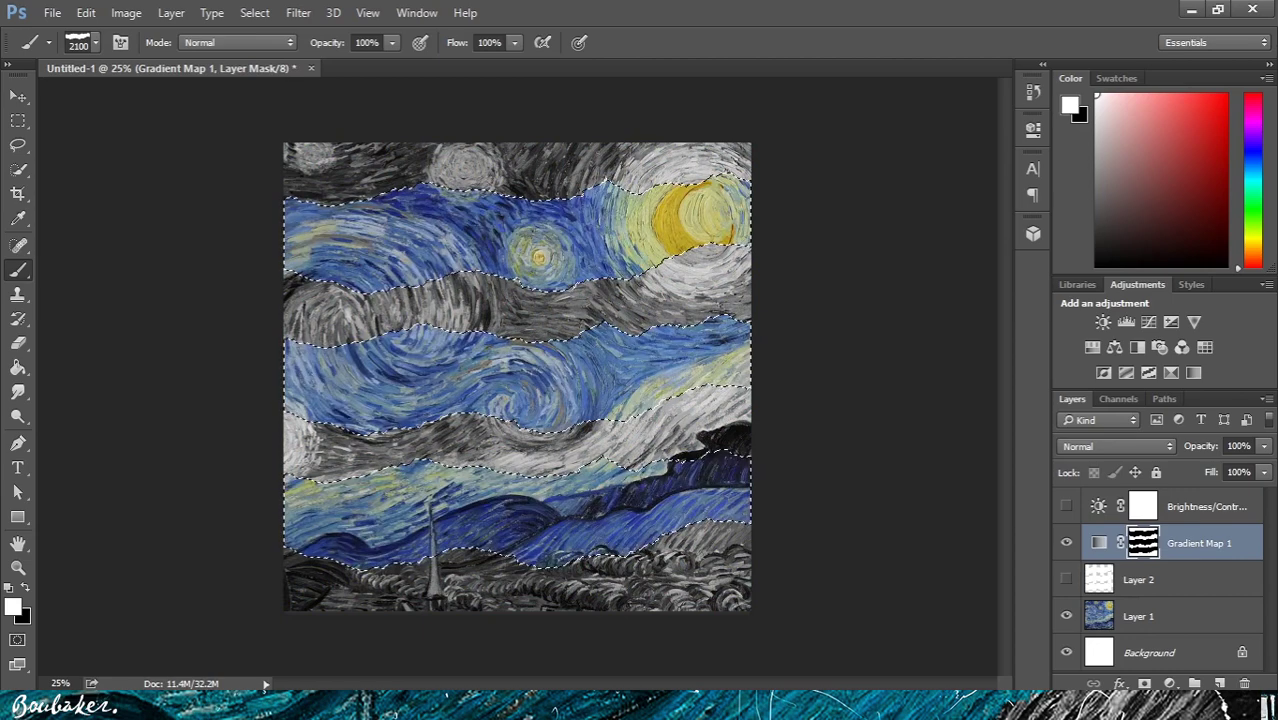
# Step: Show the Brightness/Contrast layer, fill the selected strips in its mask with black, and deselect
pyautogui.click(1066, 506)
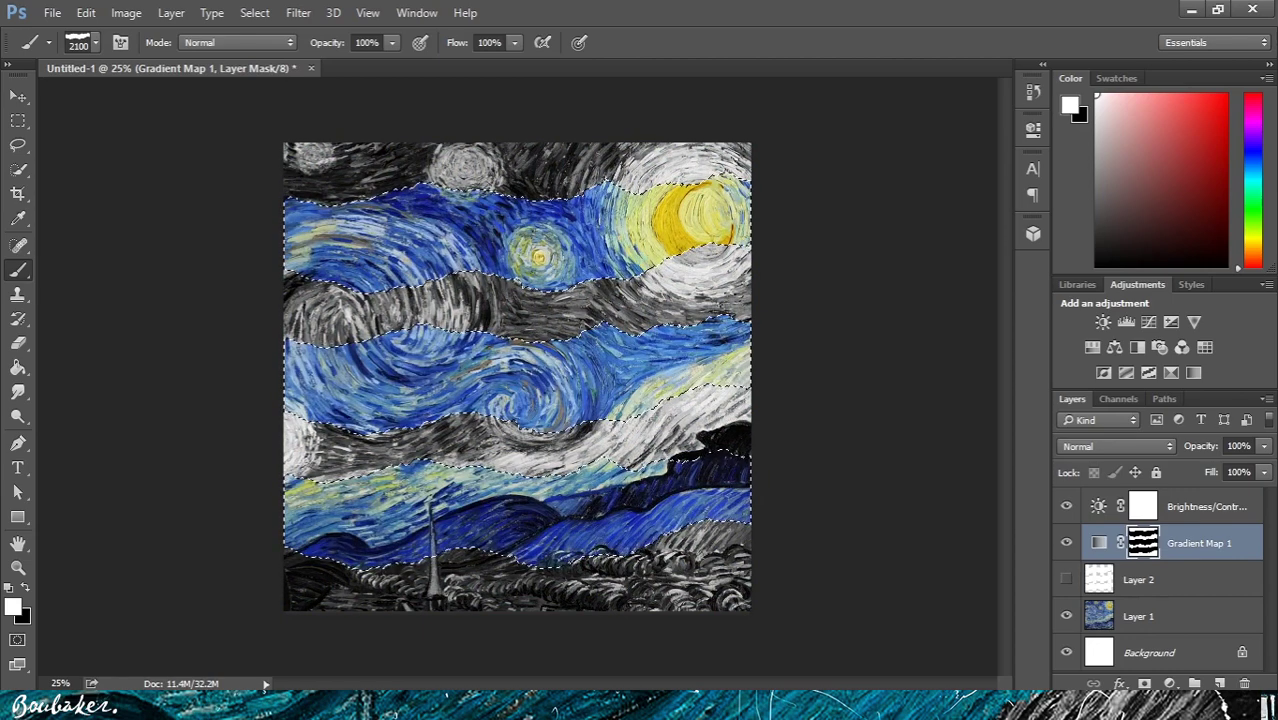
pyautogui.click(1141, 507)
pyautogui.press('Delete')
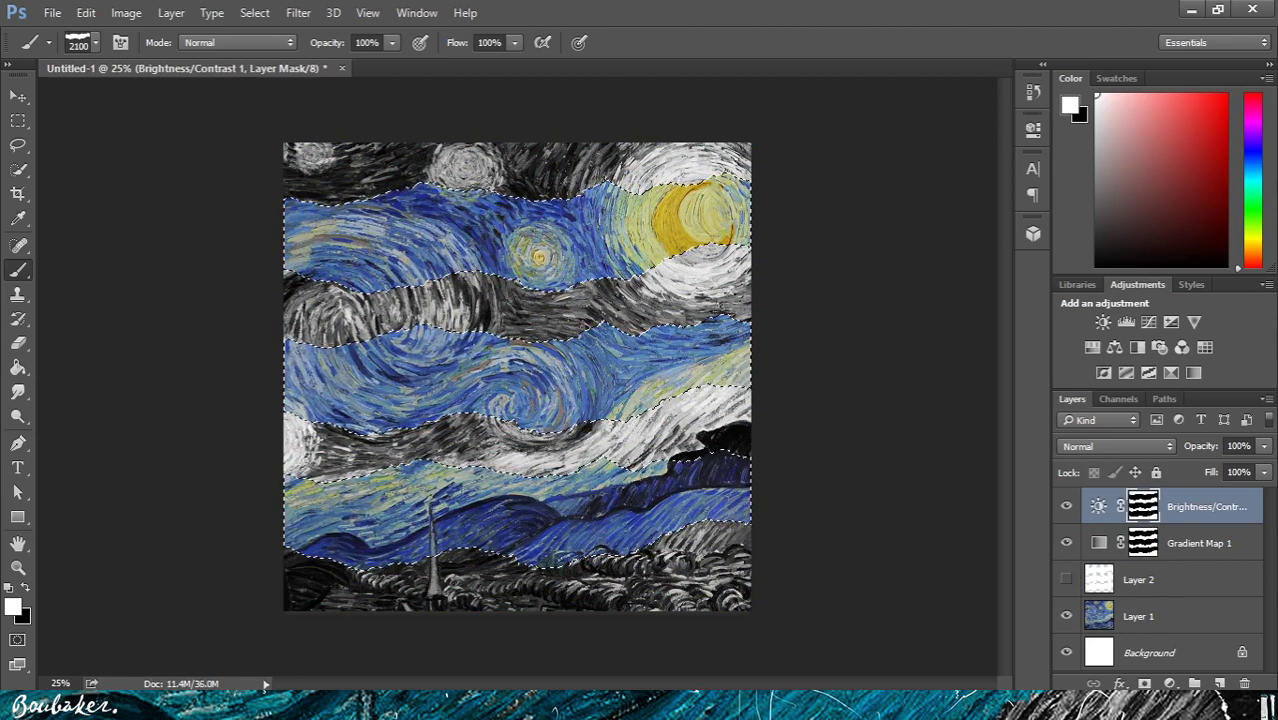
pyautogui.hotkey('ctrl', 'd')
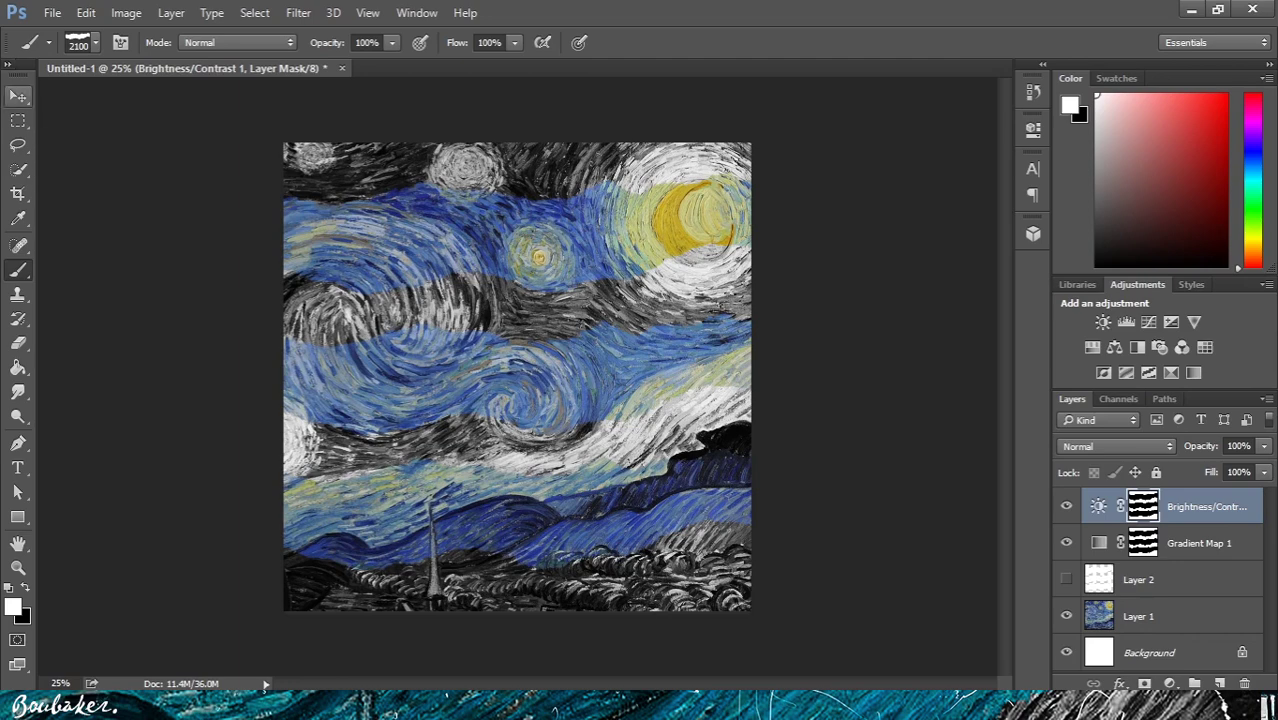
# Step: Add a Curves adjustment layer above Brightness/Contrast with three points along the RGB curve in the shadows, midtones and highlights
pyautogui.click(18, 96)
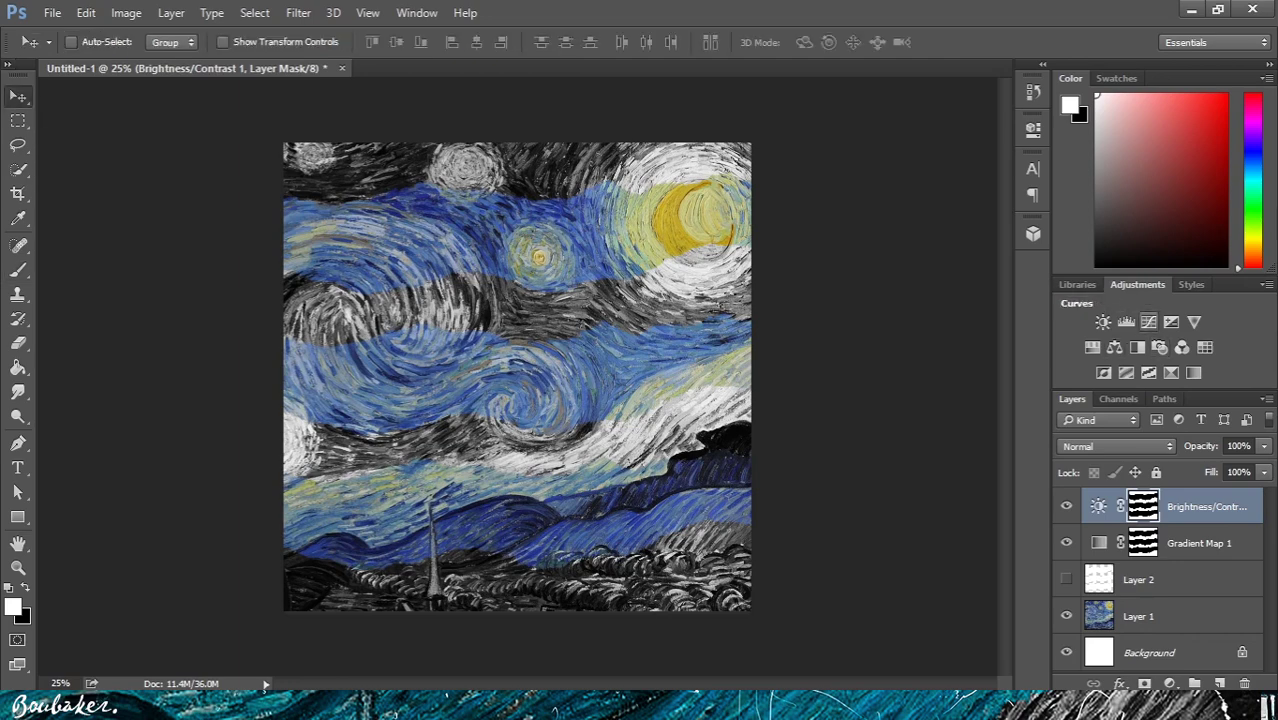
pyautogui.click(1149, 321)
pyautogui.moveTo(841, 359); pyautogui.dragTo(852, 353)
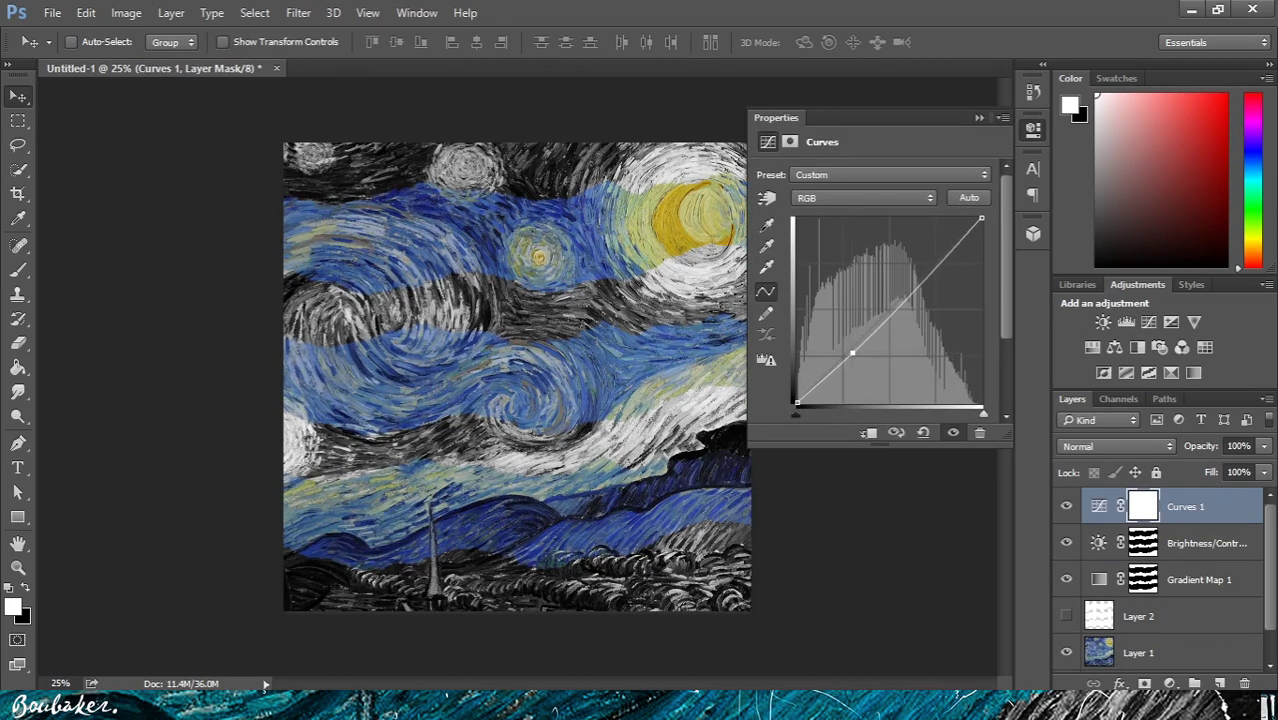
pyautogui.click(902, 300)
pyautogui.click(940, 260)
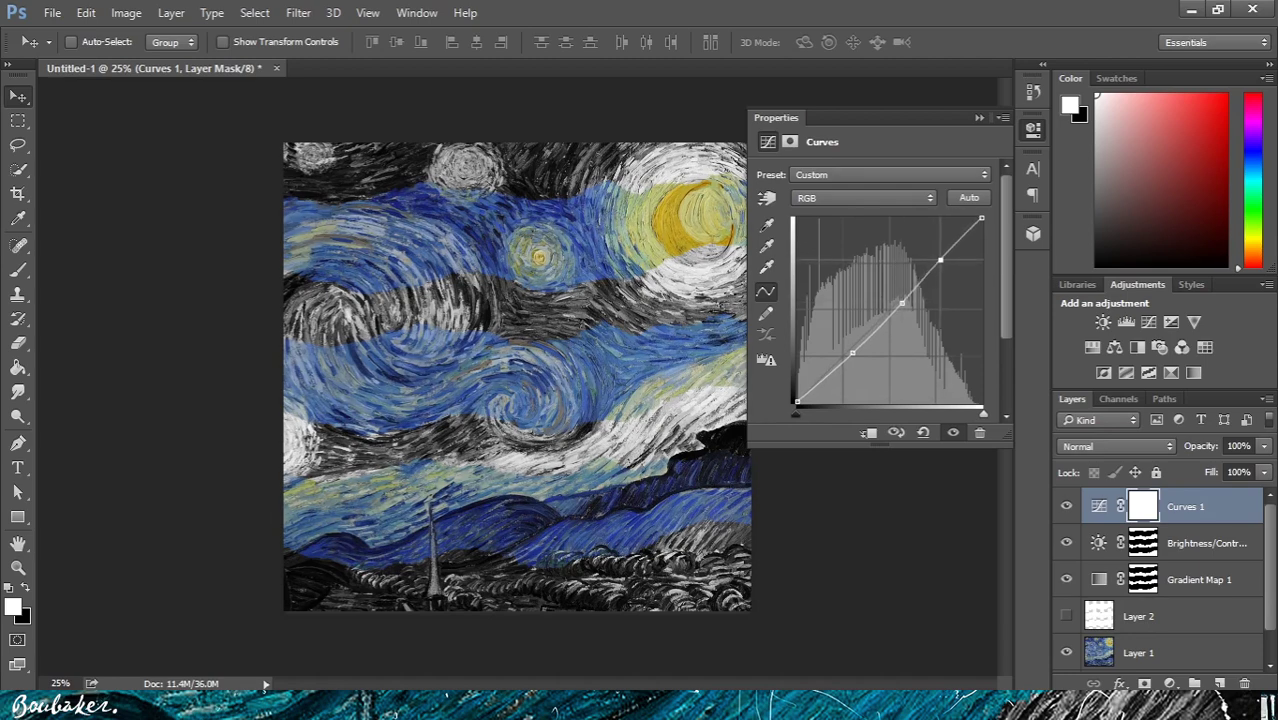
pyautogui.click(979, 117)
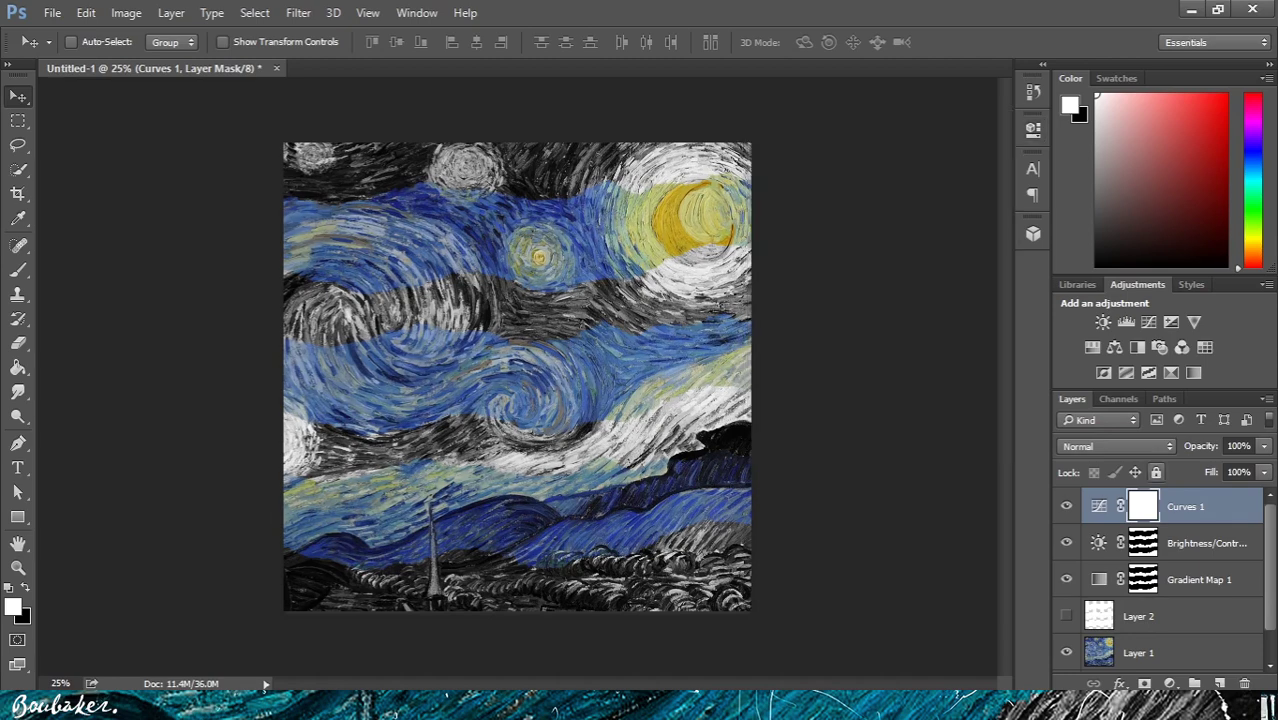
# Step: Create a new layer and stamp a vertical white torn-paper strip along the canvas's right edge with the 2043 px brush
pyautogui.click(1220, 683)
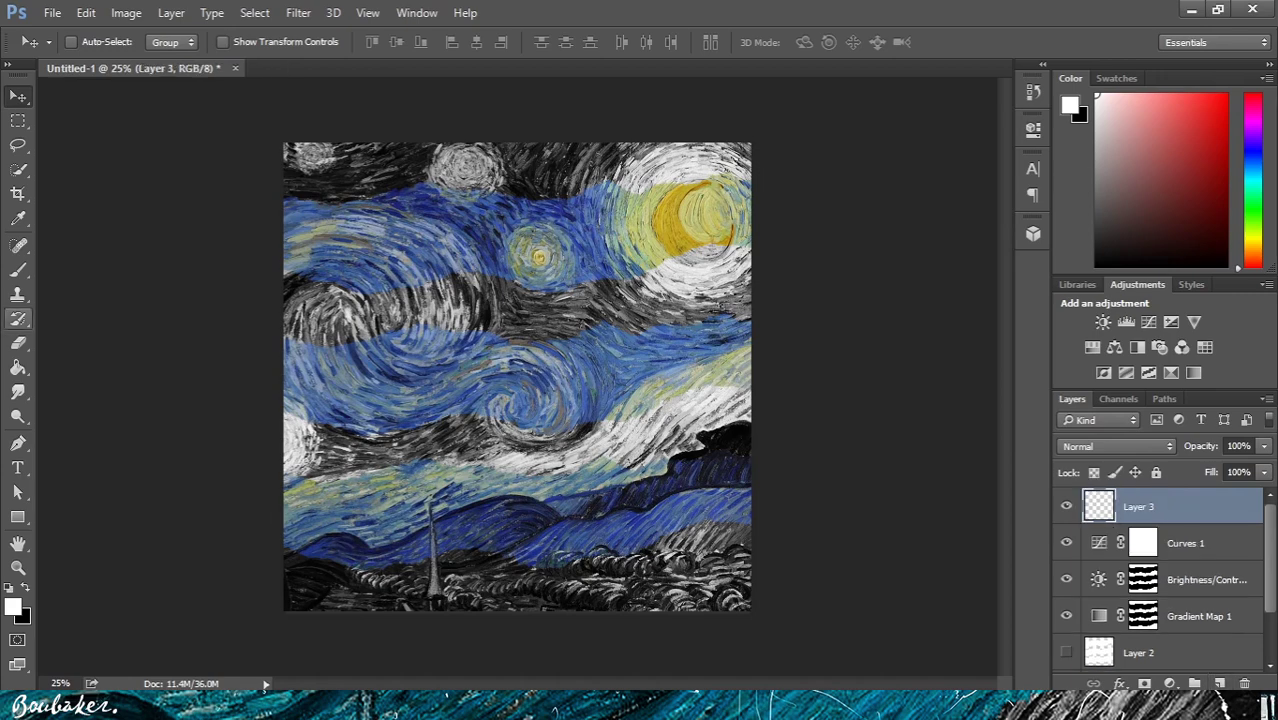
pyautogui.press('b')
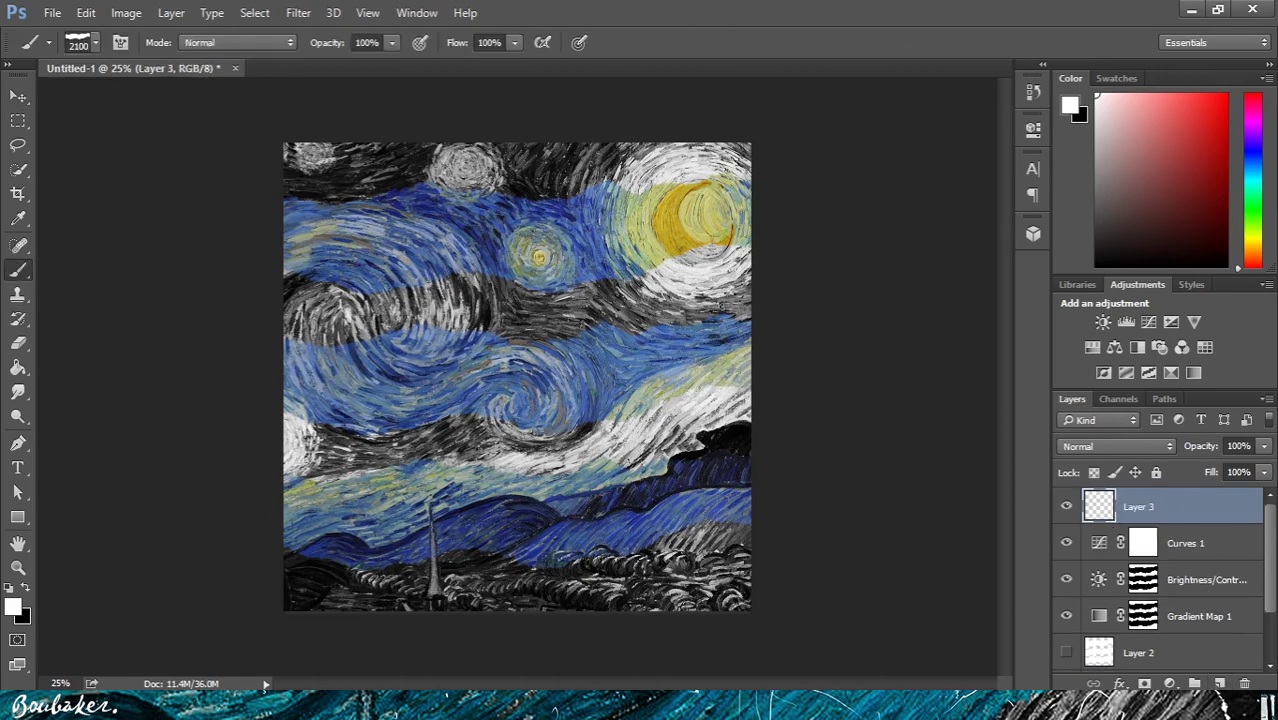
pyautogui.click(95, 42)
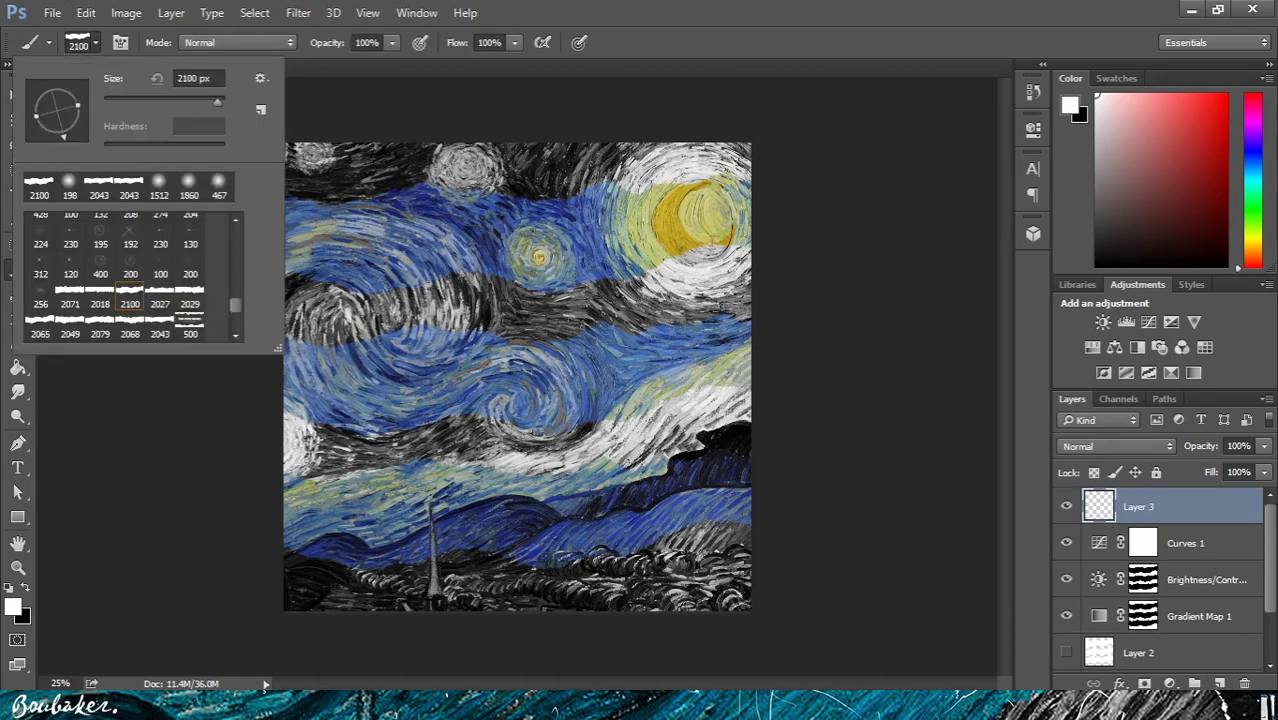
pyautogui.moveTo(63, 137); pyautogui.dragTo(57, 138)
pyautogui.click(129, 187)
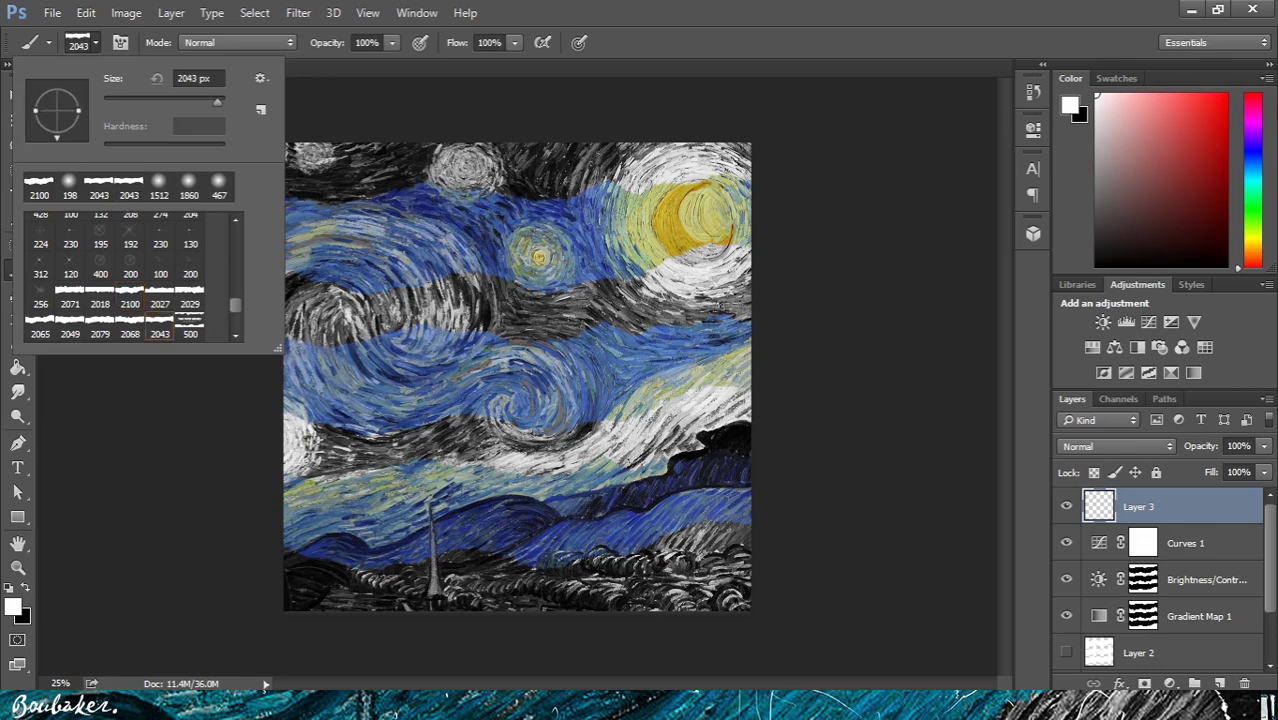
pyautogui.click(757, 376)
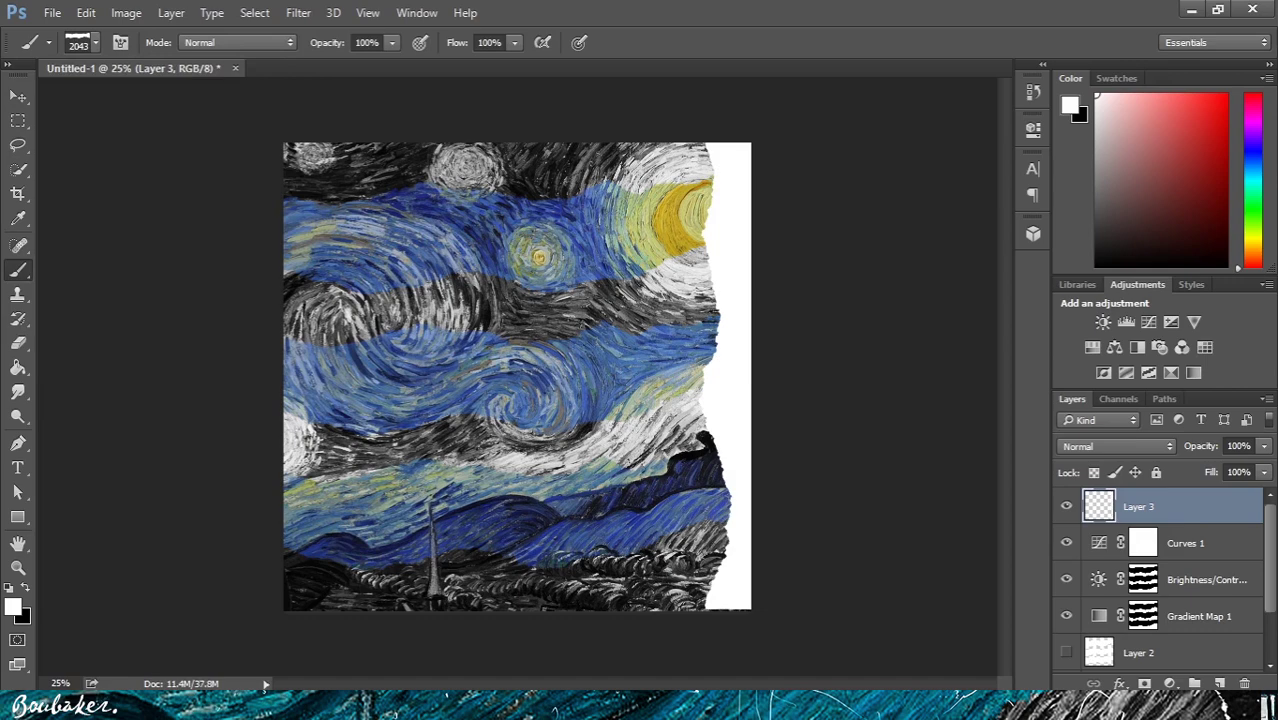
# Step: Stretch the white torn strip upward with Free Transform and nudge it about 0.01 in left and 0.08 in down
pyautogui.press('v')
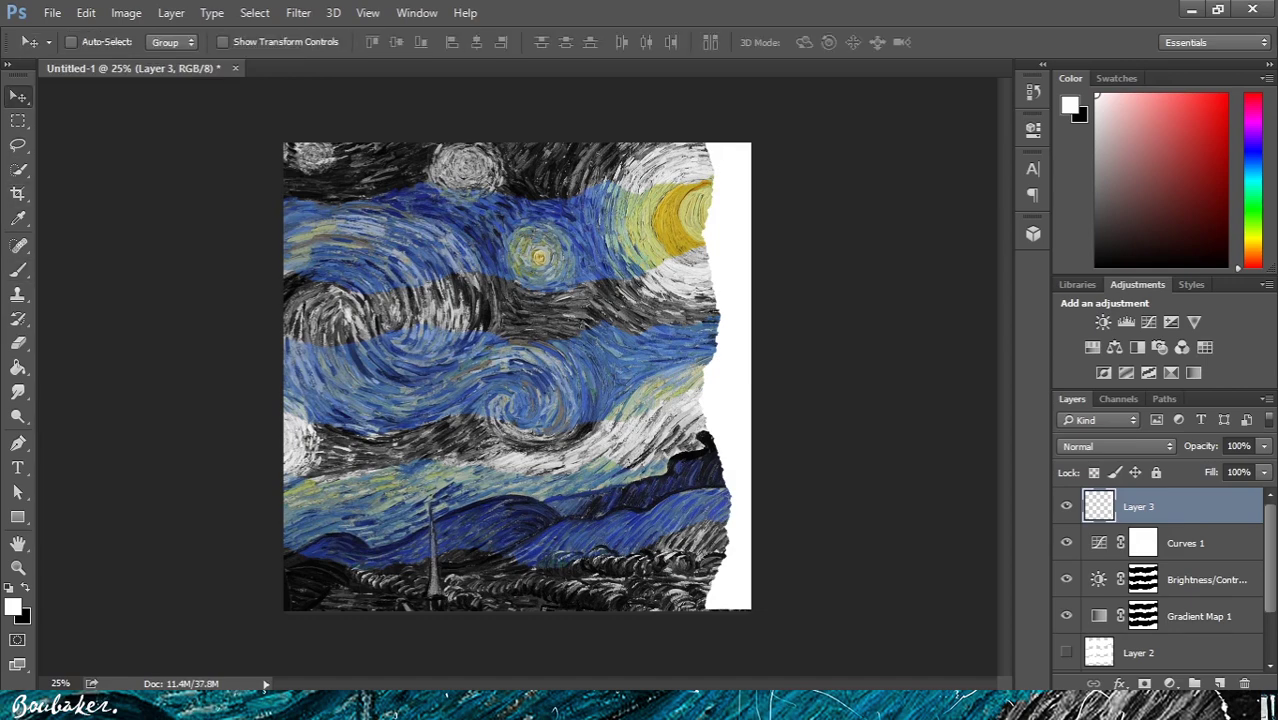
pyautogui.scroll(-1, 1160, 578)
pyautogui.scroll(1, 1160, 578)
pyautogui.hotkey('ctrl', 't')
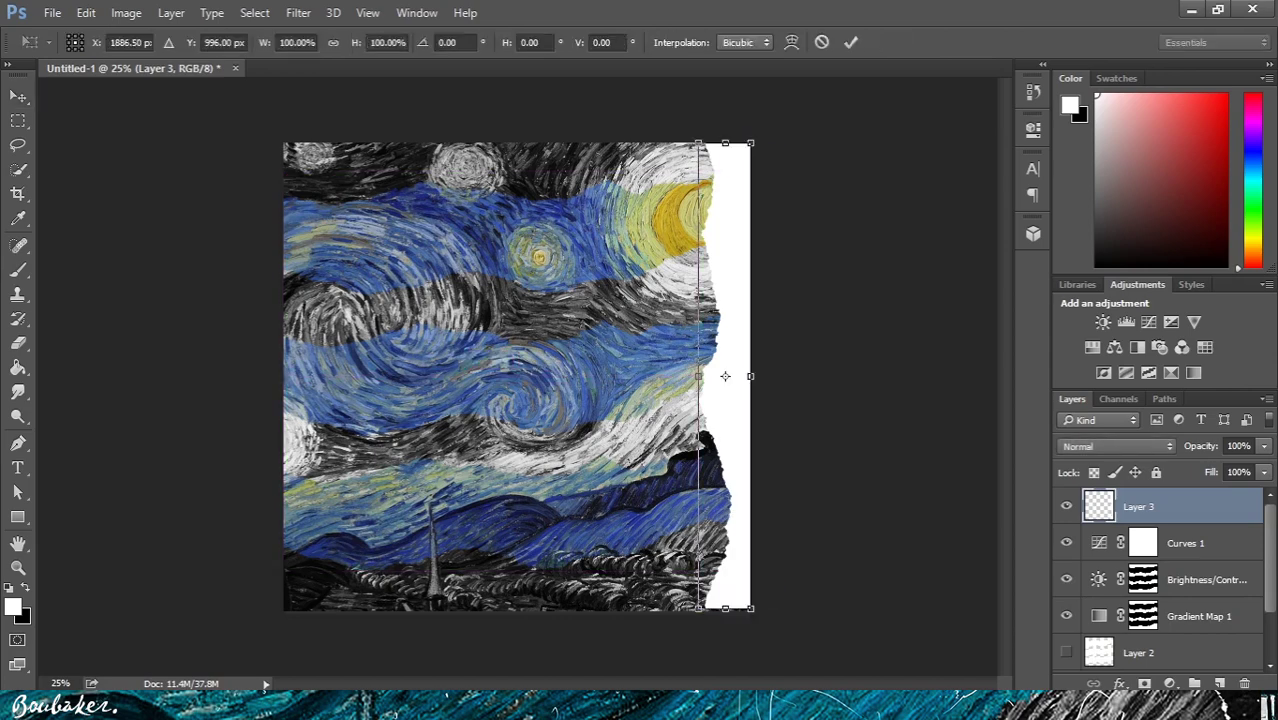
pyautogui.moveTo(698, 143); pyautogui.dragTo(695, 112)
pyautogui.press('Return')
pyautogui.moveTo(737, 327); pyautogui.dragTo(736, 333)
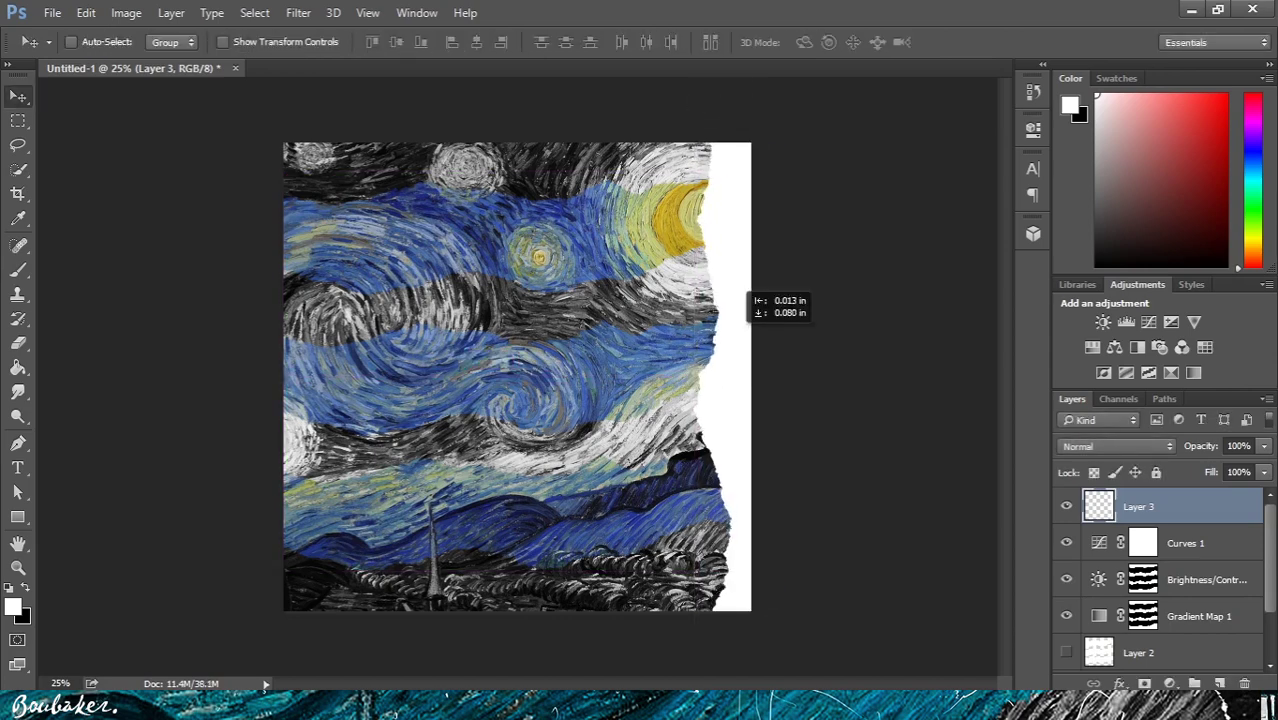
# Step: Duplicate Layer 3 and delete the hidden Layer 2
pyautogui.hotkey('ctrl', 'j')
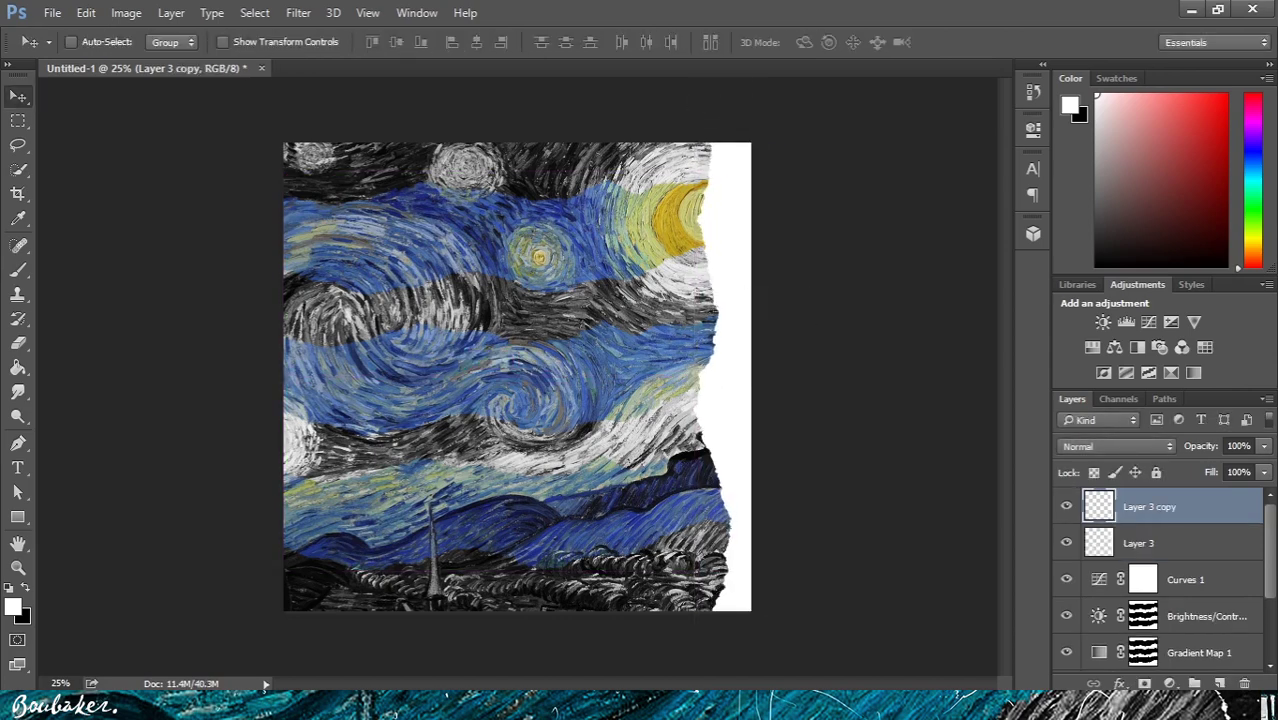
pyautogui.scroll(-2, 1160, 577)
pyautogui.click(1160, 581)
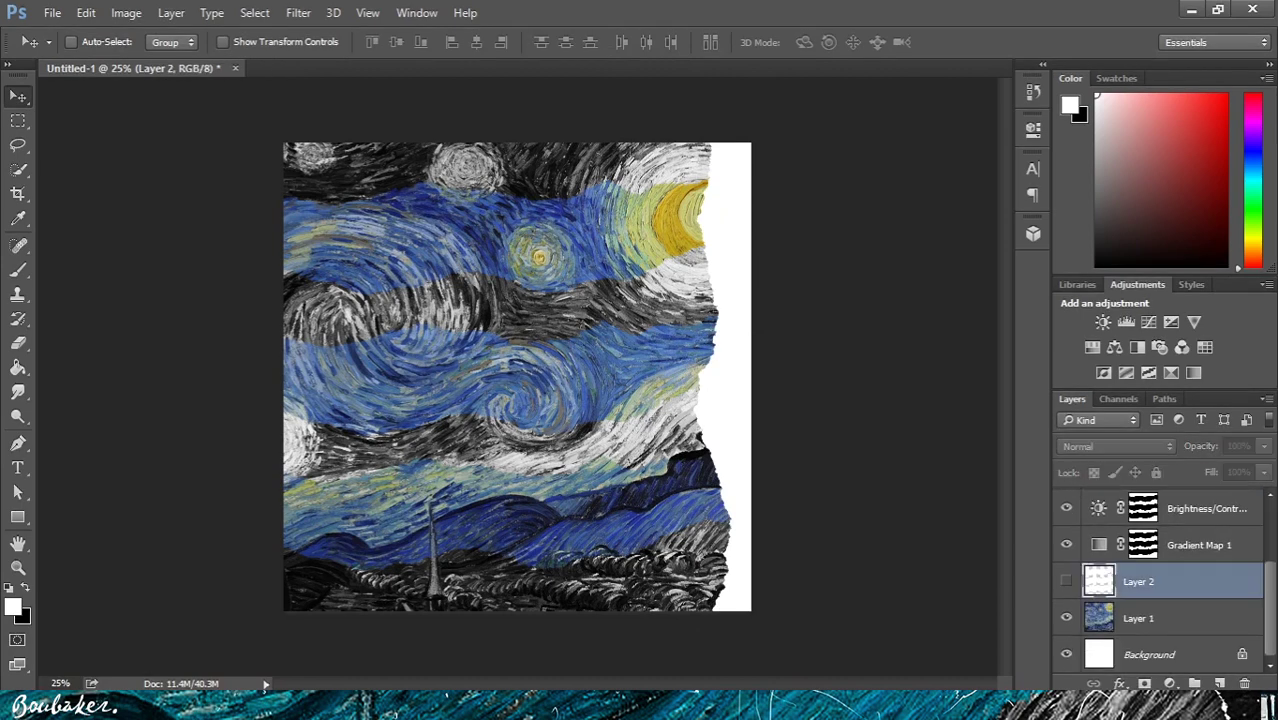
pyautogui.press('Delete')
pyautogui.scroll(2, 1160, 581)
# Step: Hide Layer 3 and Layer 3 copy, and stamp all visible layers into a new layer at the top of the stack
pyautogui.click(1160, 543)
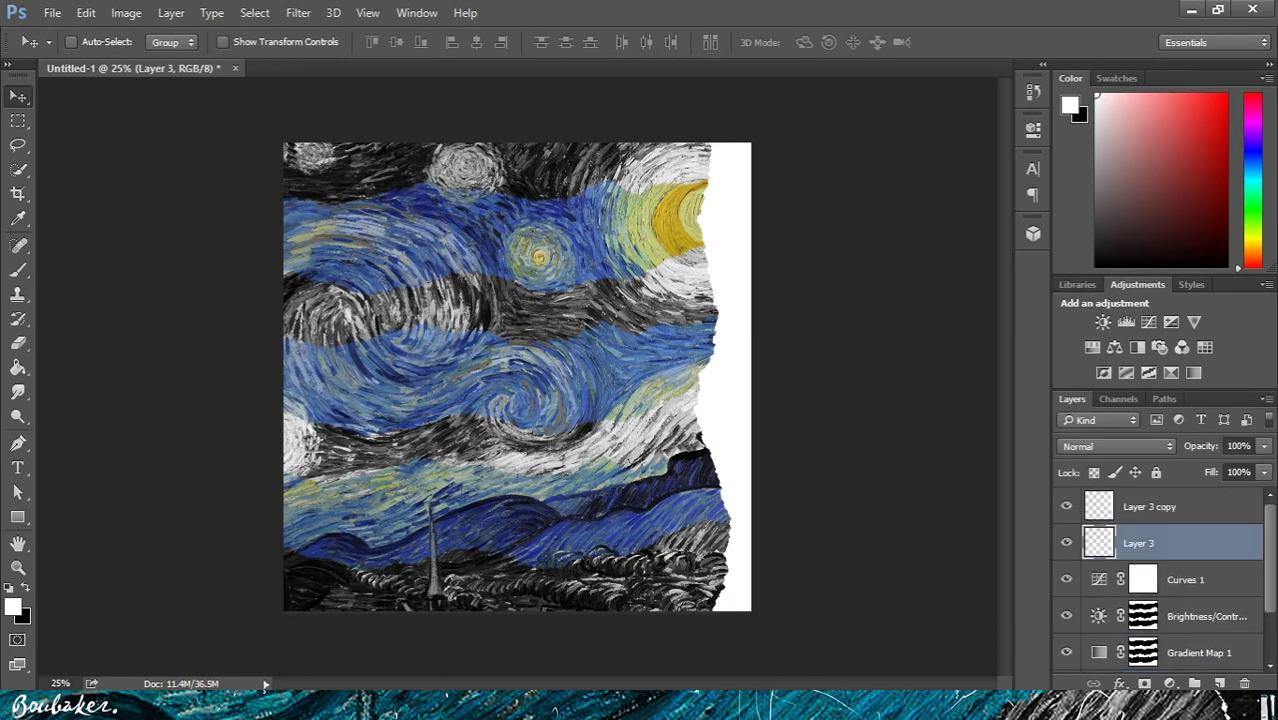
pyautogui.click(1180, 580)
pyautogui.click(1066, 542)
pyautogui.click(1066, 506)
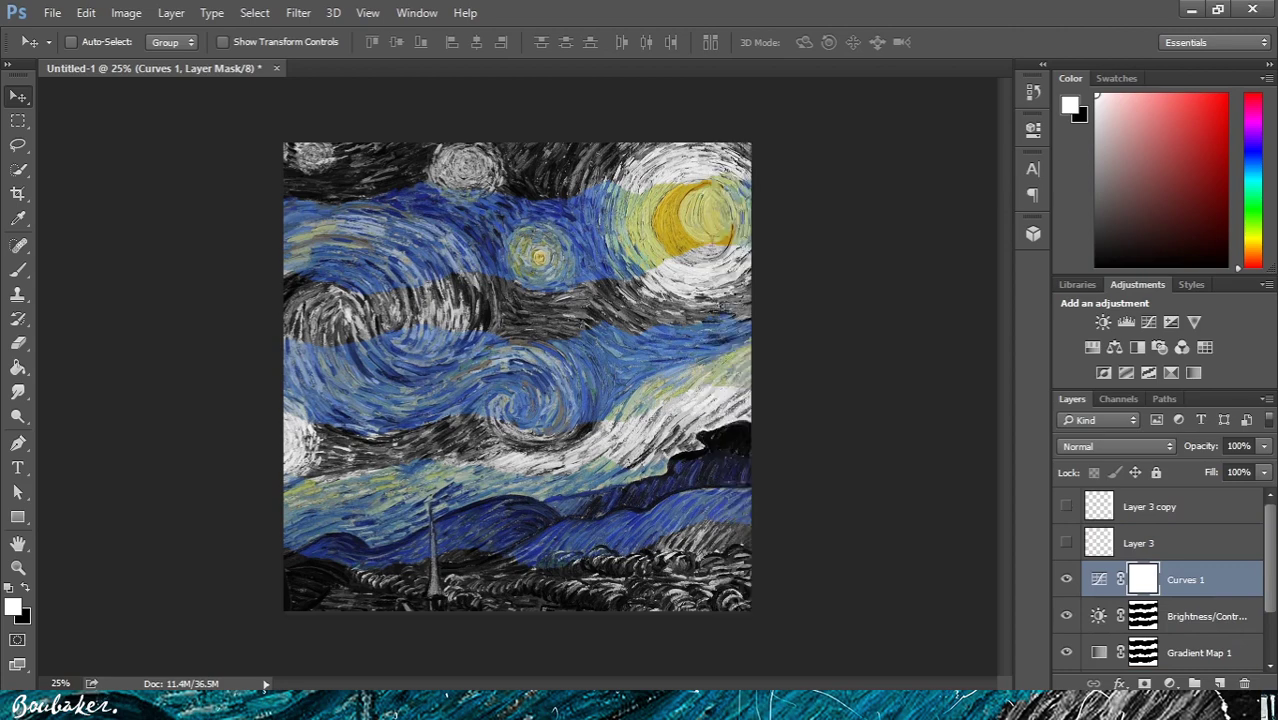
pyautogui.hotkey('ctrl', 'alt', 'shift', 'e')
pyautogui.hotkey('ctrl', 'shift', ']')
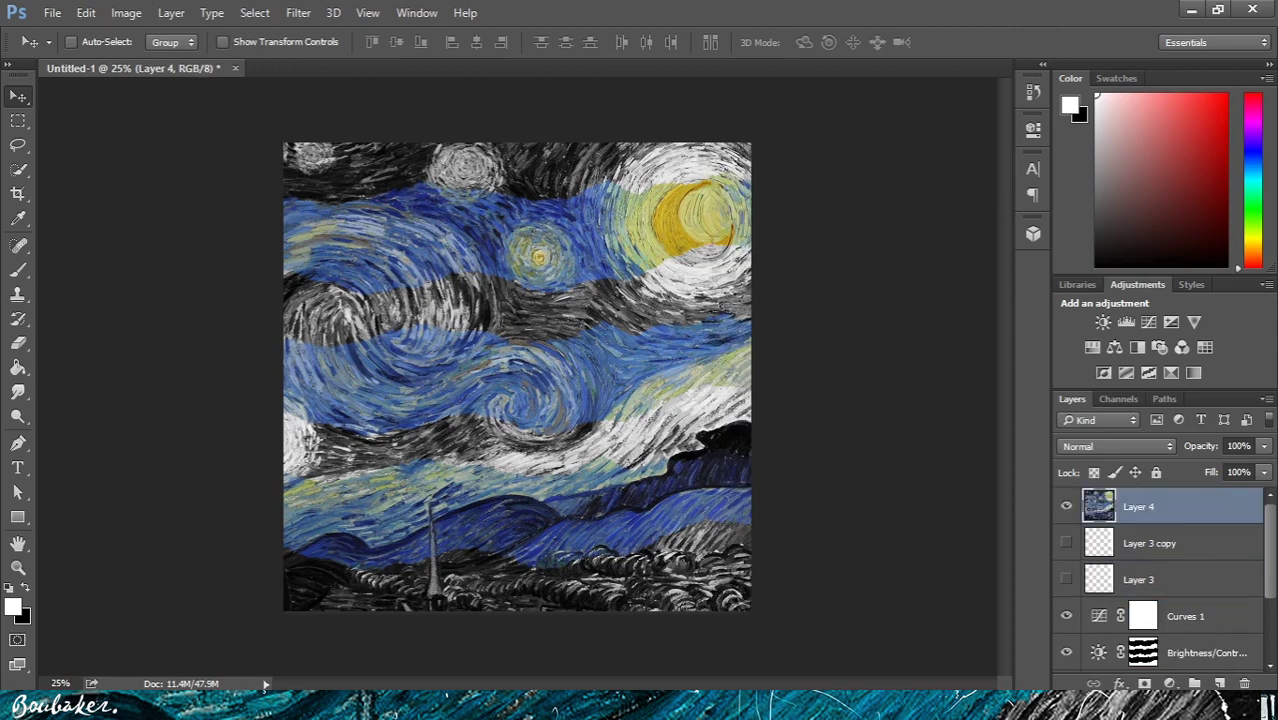
# Step: Clip the merged Layer 4 to Layer 3 copy with both strip layers shown, and desaturate Layer 4
pyautogui.hotkey('ctrl', 'alt', 'g')
pyautogui.click(1066, 579)
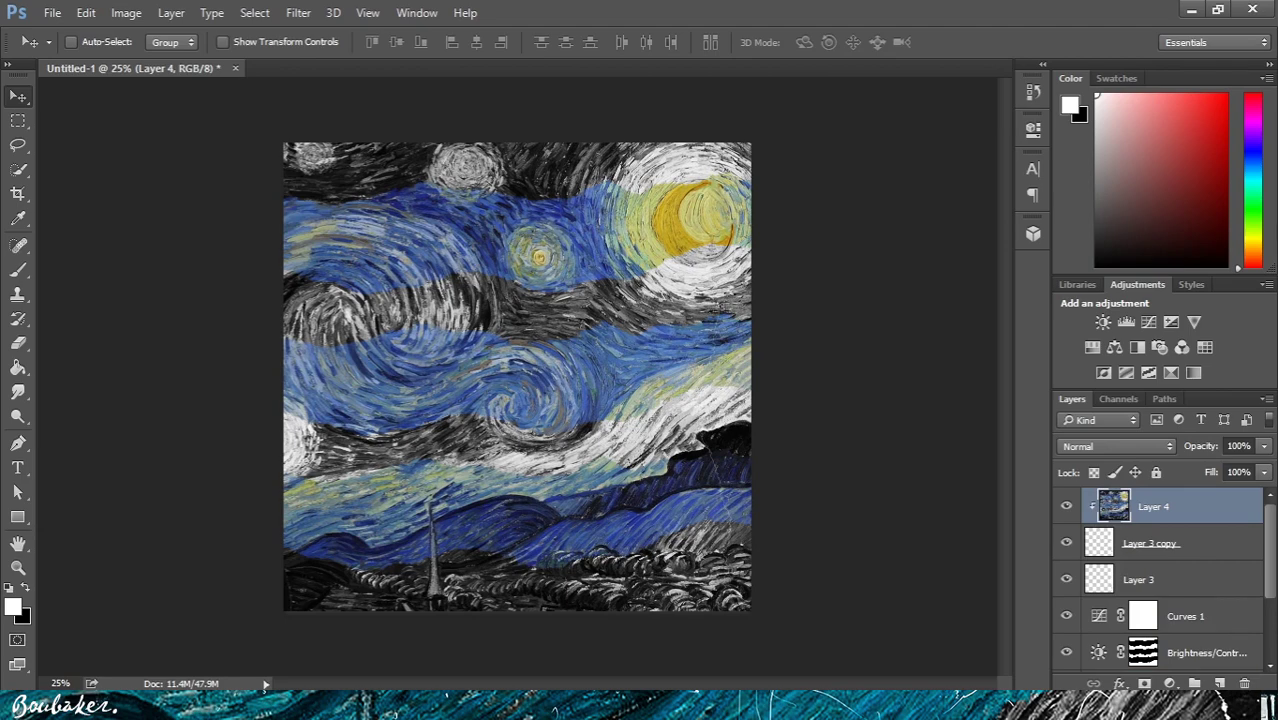
pyautogui.hotkey('ctrl', 'shift', 'u')
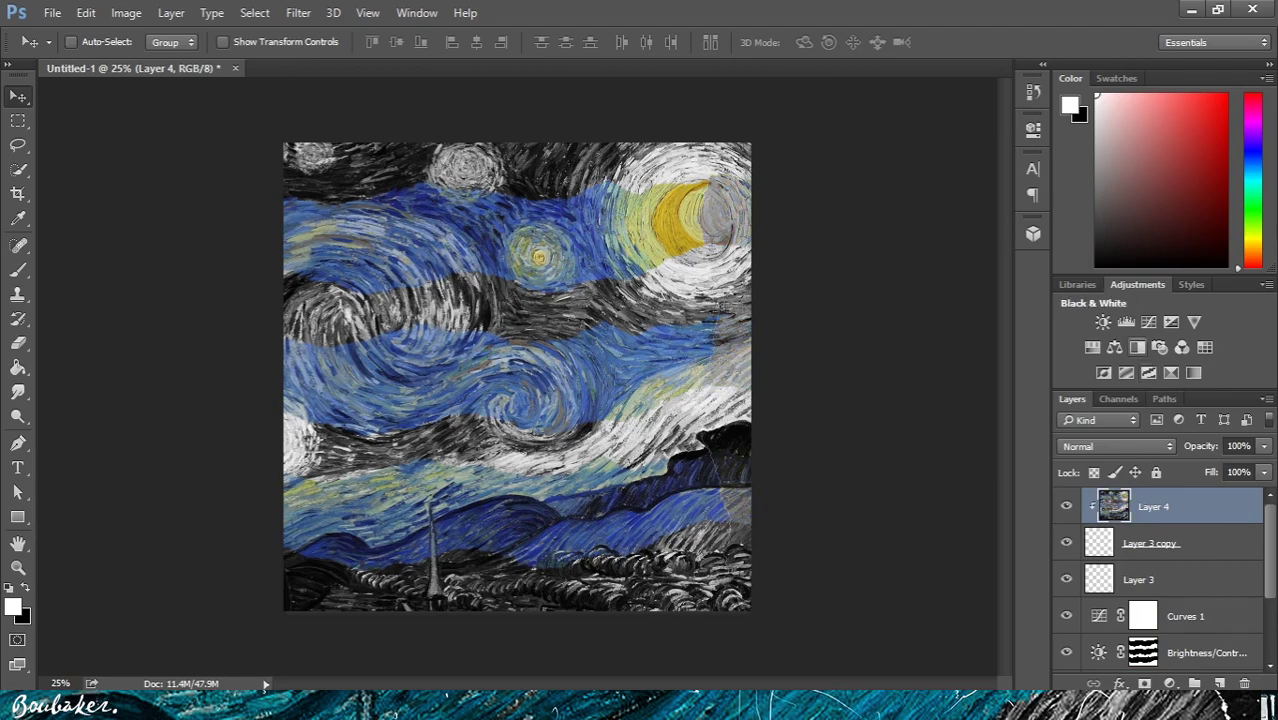
# Step: Darken the strip on Layer 3 copy to black with Hue/Saturation and reselect Layer 4
pyautogui.click(1180, 543)
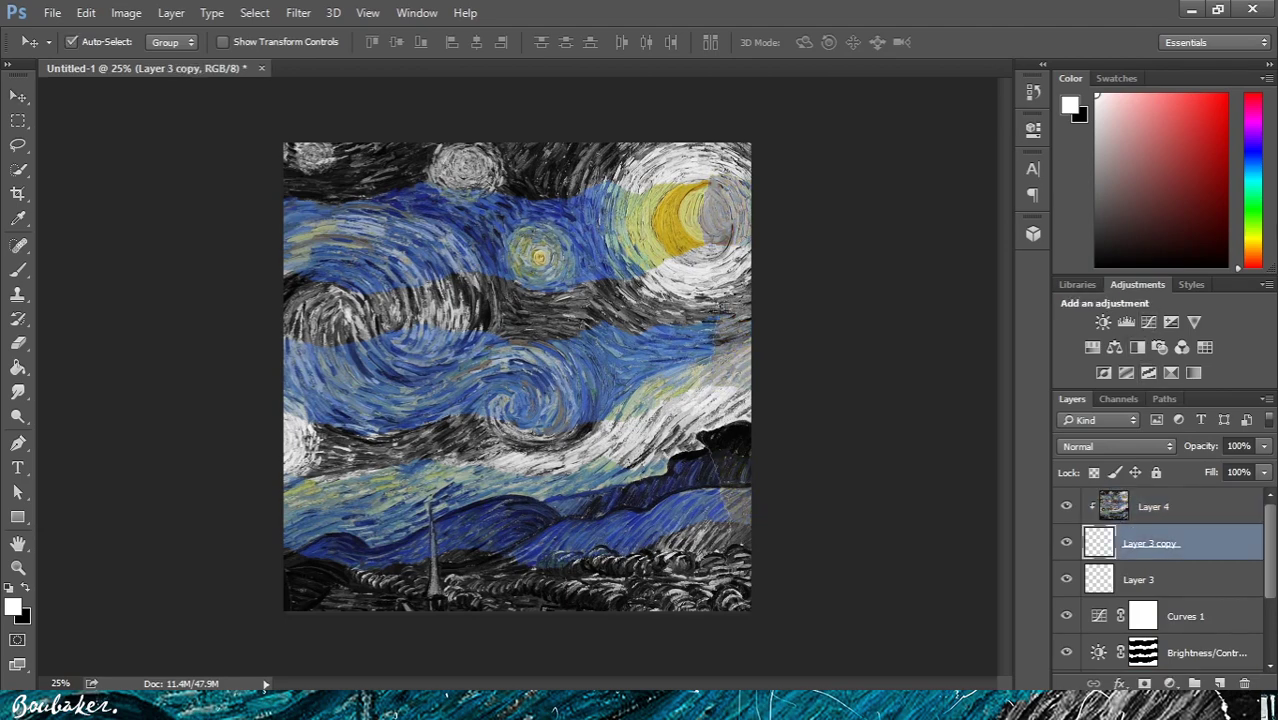
pyautogui.hotkey('ctrl', 'u')
pyautogui.moveTo(880, 505); pyautogui.dragTo(788, 505)
pyautogui.press('Return')
pyautogui.click(1156, 507)
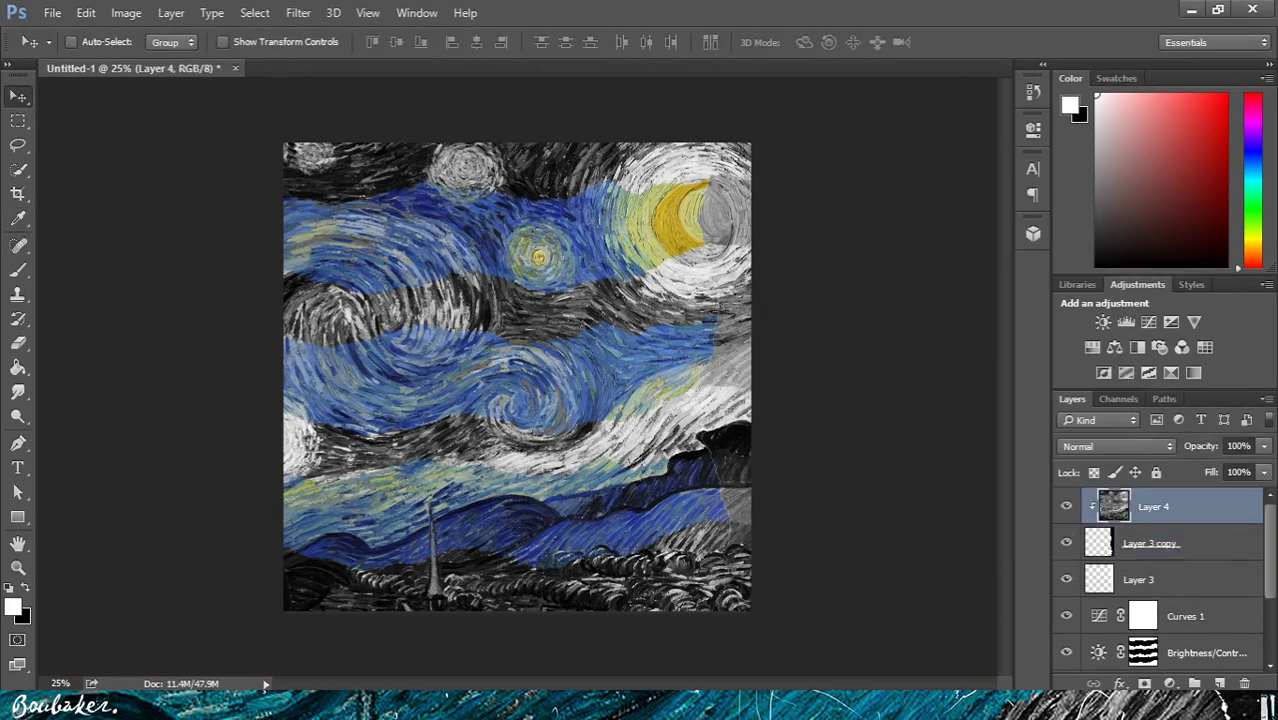
# Step: Set Layer 4's opacity to 57% and clip a Brightness/Contrast adjustment to it with slightly lower brightness and contrast at maximum
pyautogui.press('5')
pyautogui.press('7')
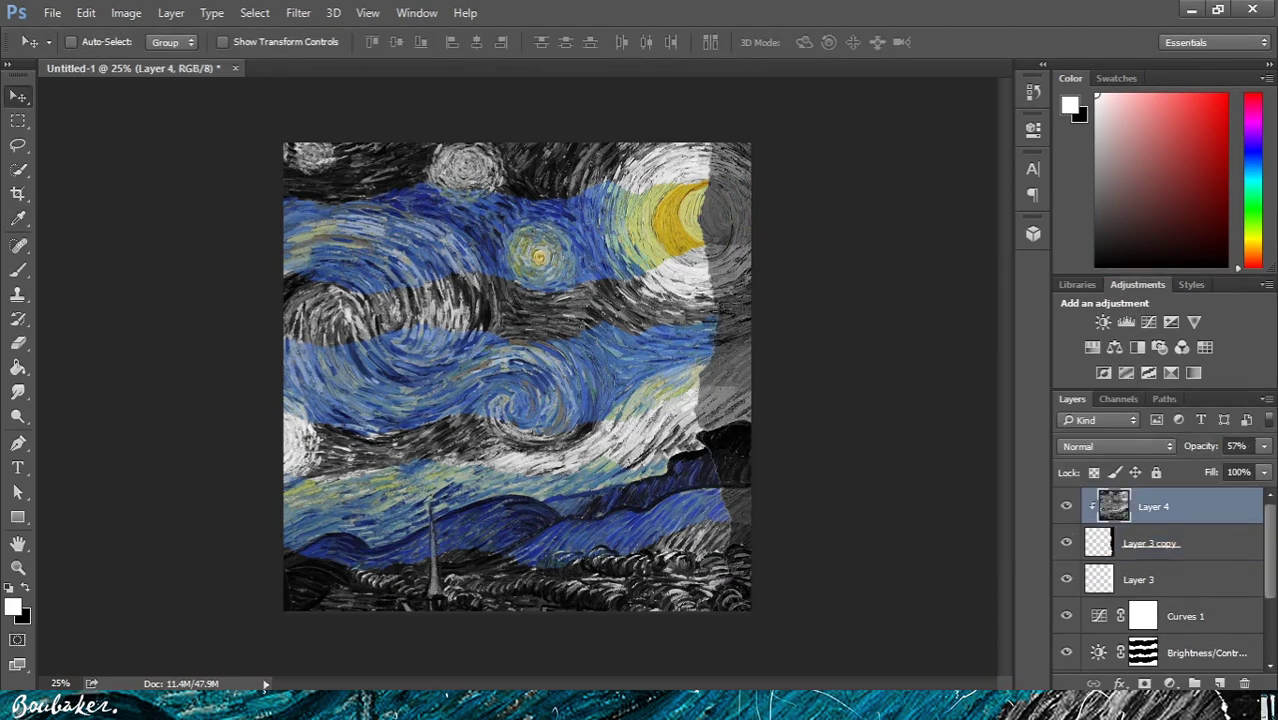
pyautogui.click(1102, 322)
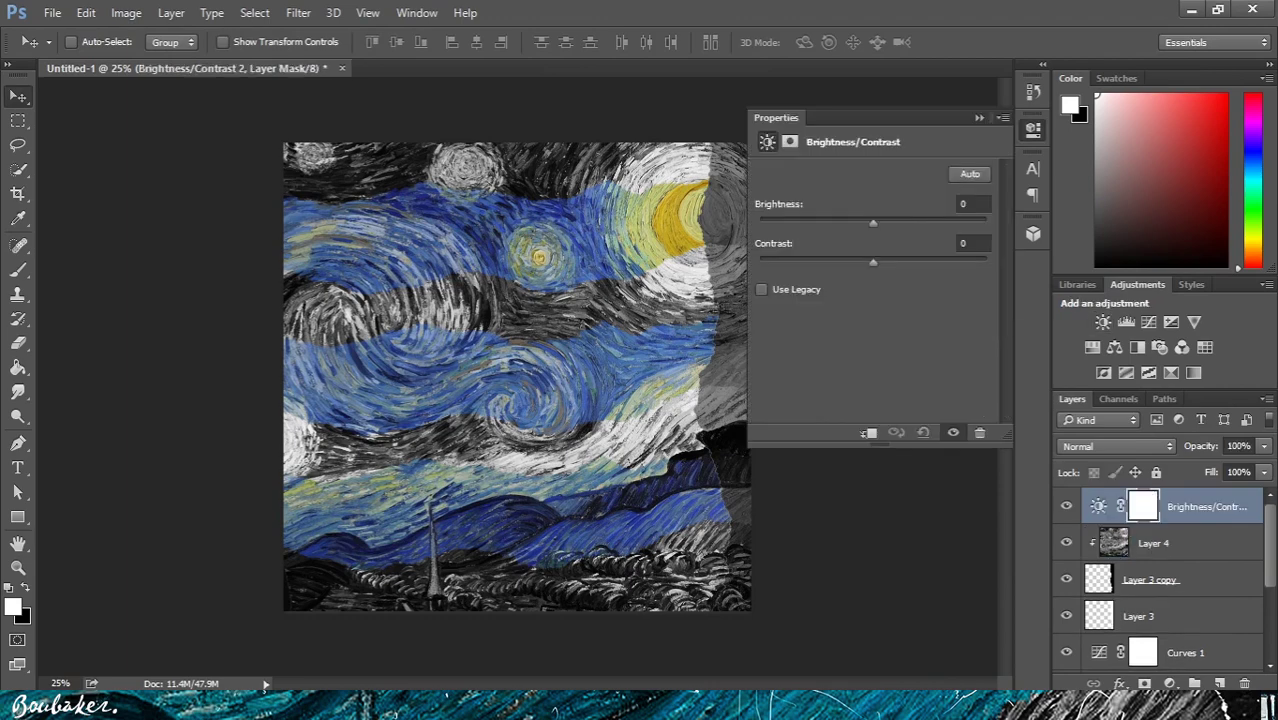
pyautogui.moveTo(873, 262); pyautogui.dragTo(942, 262)
pyautogui.click(868, 433)
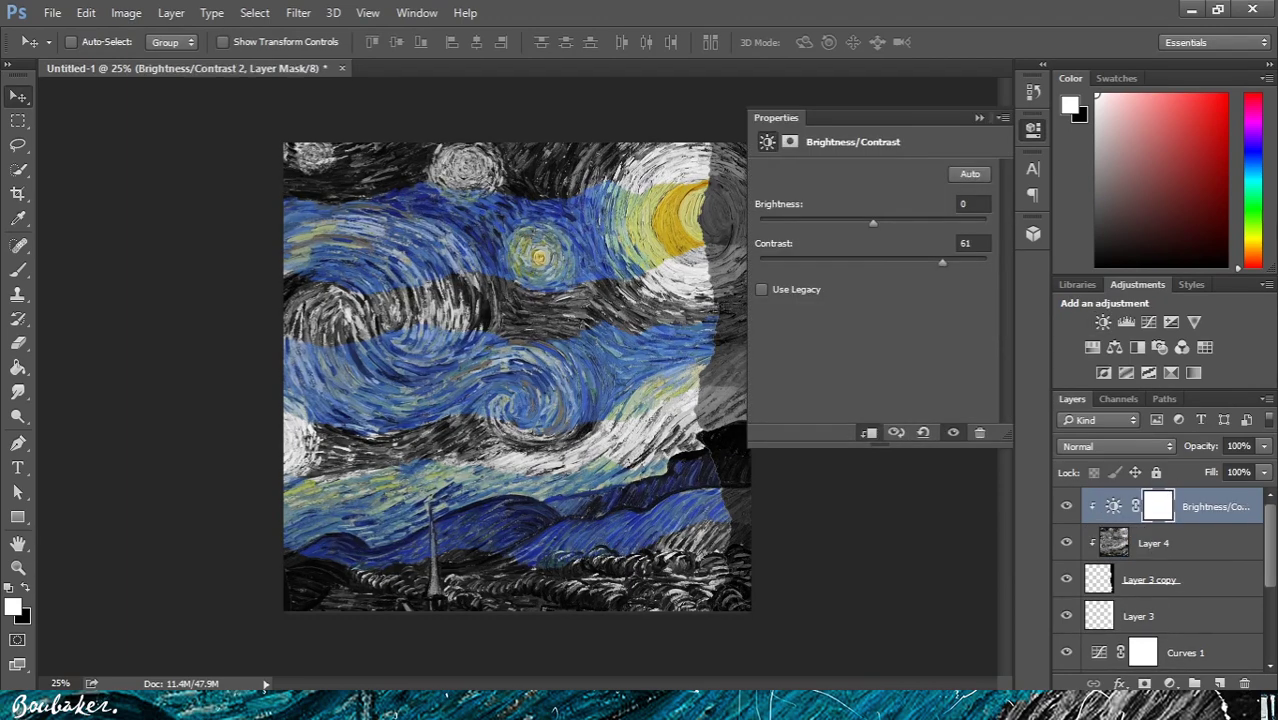
pyautogui.moveTo(873, 223)
pyautogui.mouseDown()
pyautogui.moveTo(885, 223)
pyautogui.moveTo(868, 223)
pyautogui.mouseUp()
pyautogui.moveTo(942, 262); pyautogui.dragTo(987, 262)
pyautogui.moveTo(869, 223); pyautogui.dragTo(868, 223)
pyautogui.click(979, 118)
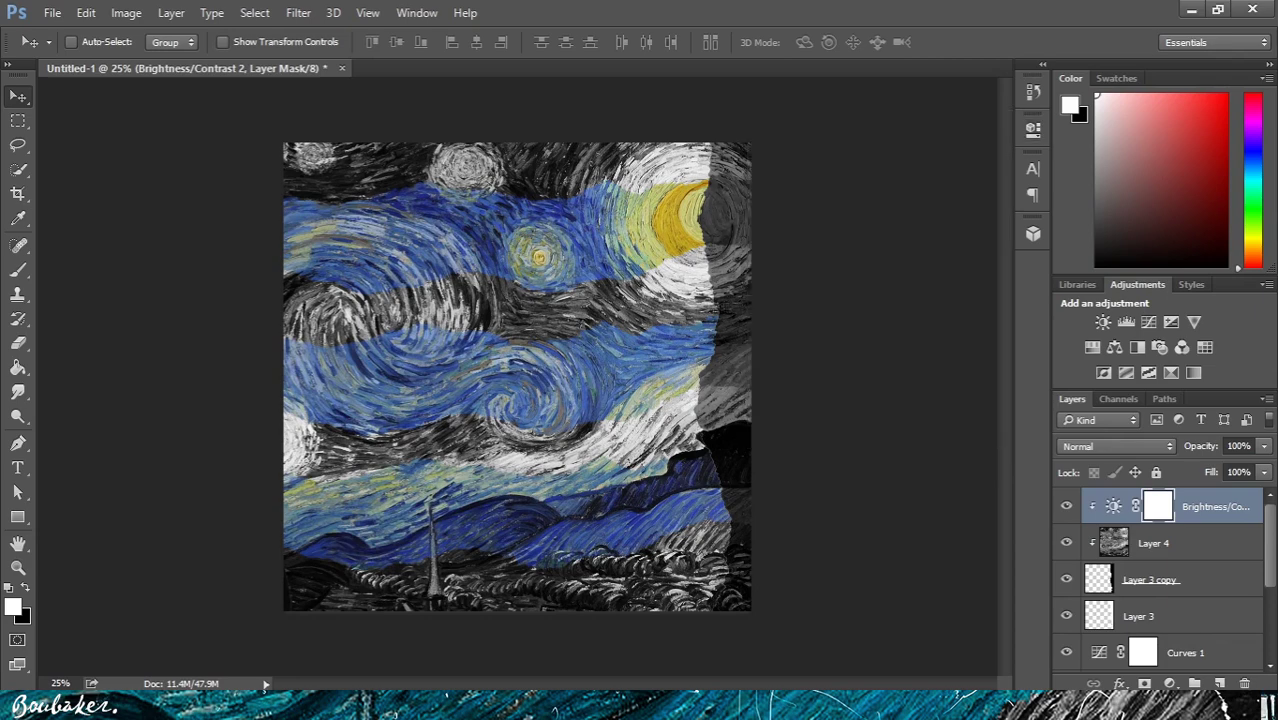
# Step: Add a clipped Gradient Map adjustment directly above Layer 4 and reverse its gradient
pyautogui.click(1192, 543)
pyautogui.click(1193, 373)
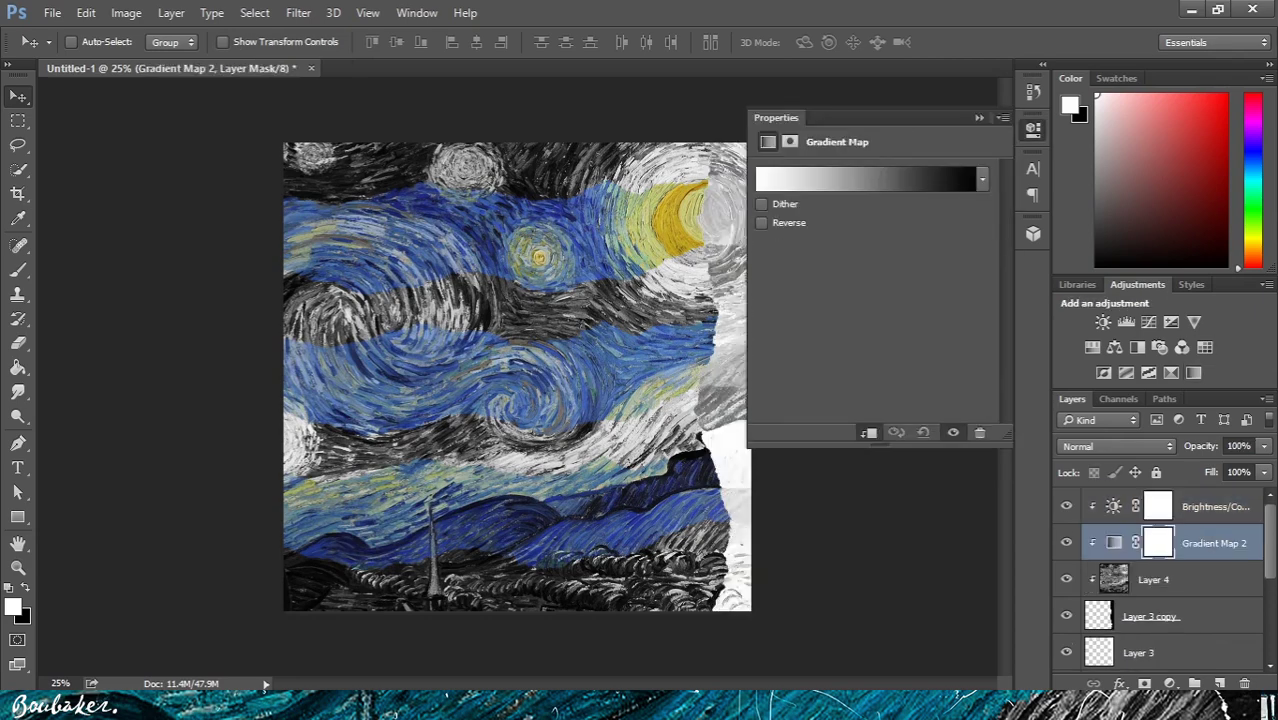
pyautogui.click(762, 223)
pyautogui.click(979, 118)
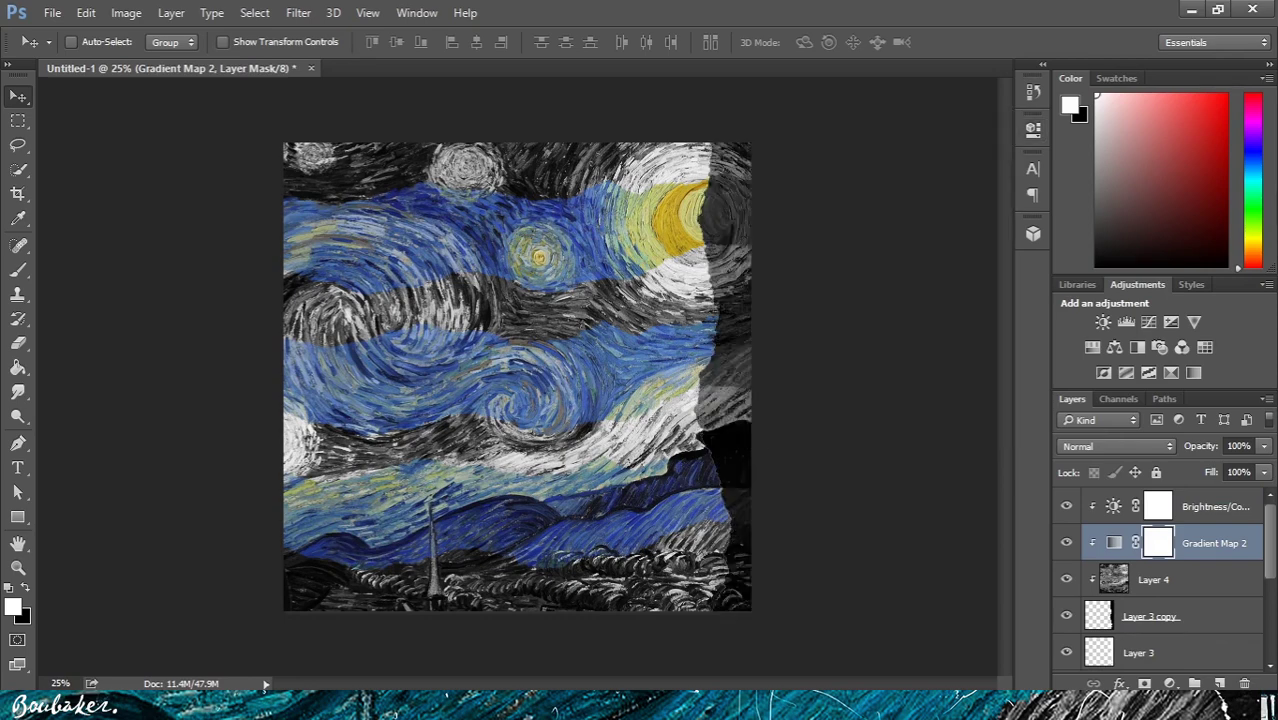
# Step: Nudge Layer 3 leftward so a white torn-paper edge shows along the dark strip
pyautogui.click(1160, 653)
pyautogui.hotkey('shift', 'Left')
pyautogui.hotkey('shift', 'Left')
pyautogui.hotkey('shift', 'Left')
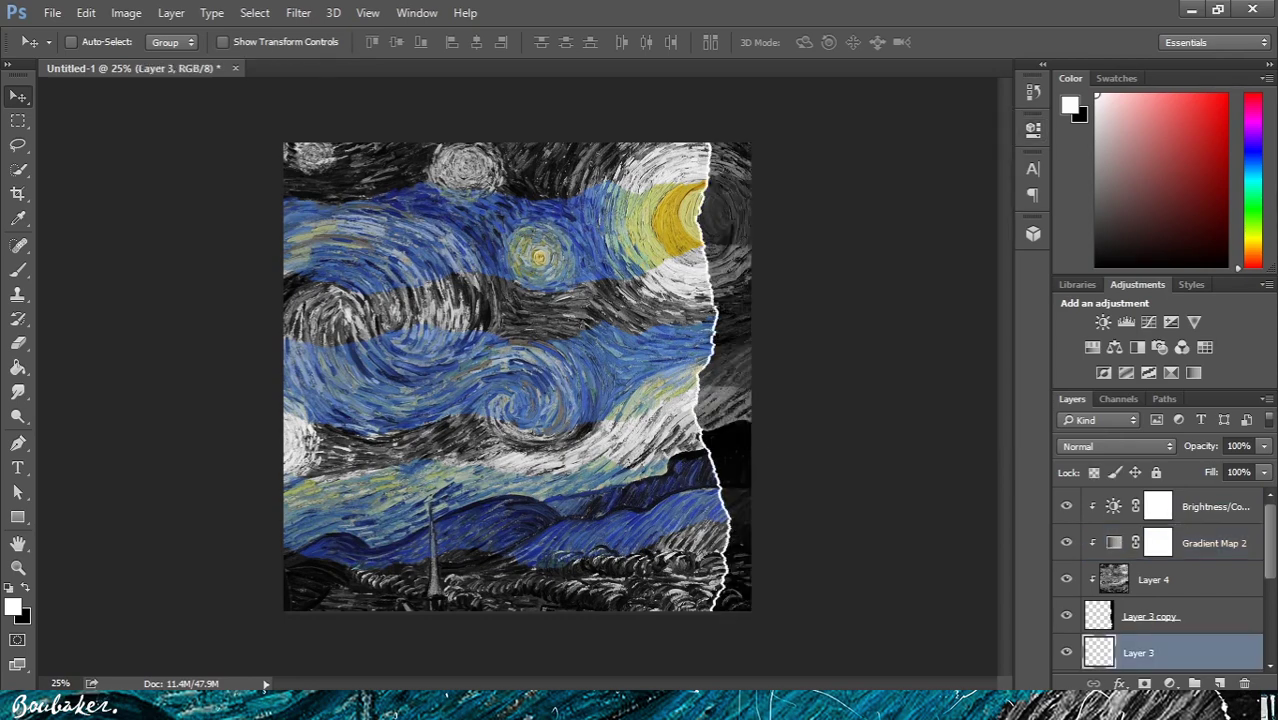
pyautogui.hotkey('shift', 'Right')
pyautogui.hotkey('shift', 'Right')
pyautogui.hotkey('shift', 'Left')
# Step: Warp Layer 3 slightly with Free Transform so the white torn edge varies in thickness along the strip
pyautogui.hotkey('ctrl', 't')
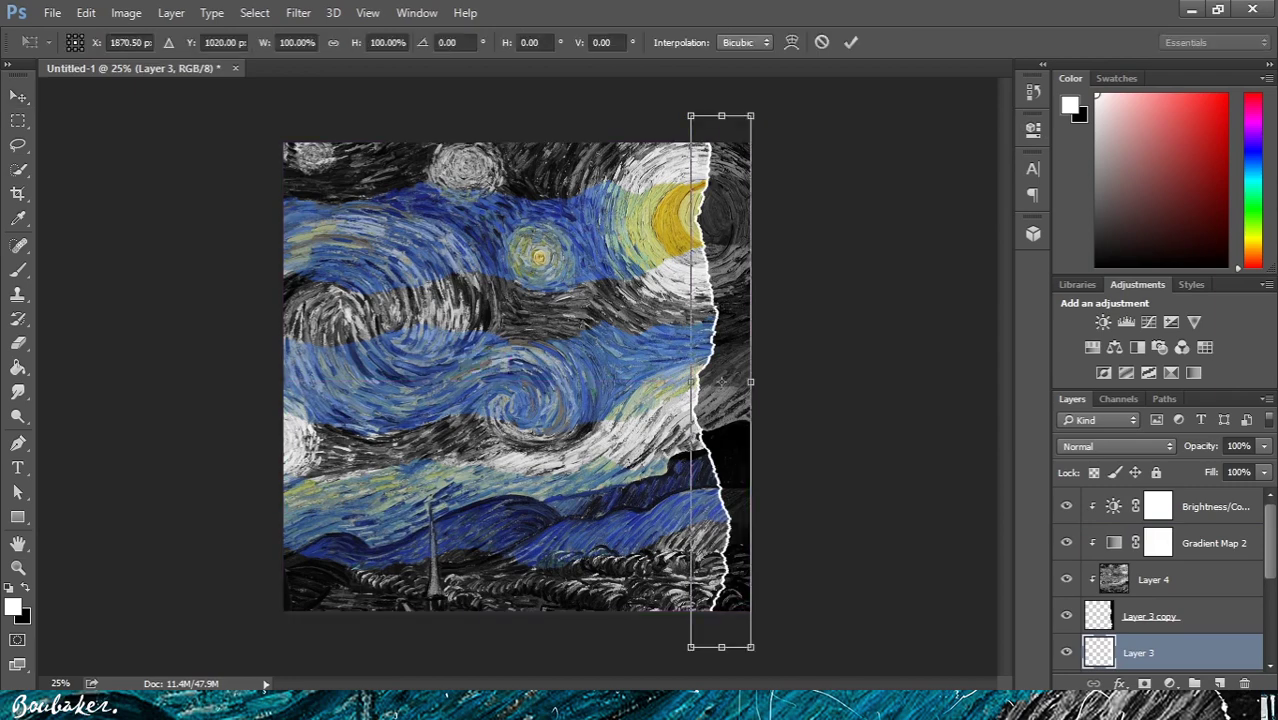
pyautogui.press('Escape')
pyautogui.hotkey('ctrl', 't')
pyautogui.rightClick(718, 275)
pyautogui.click(743, 416)
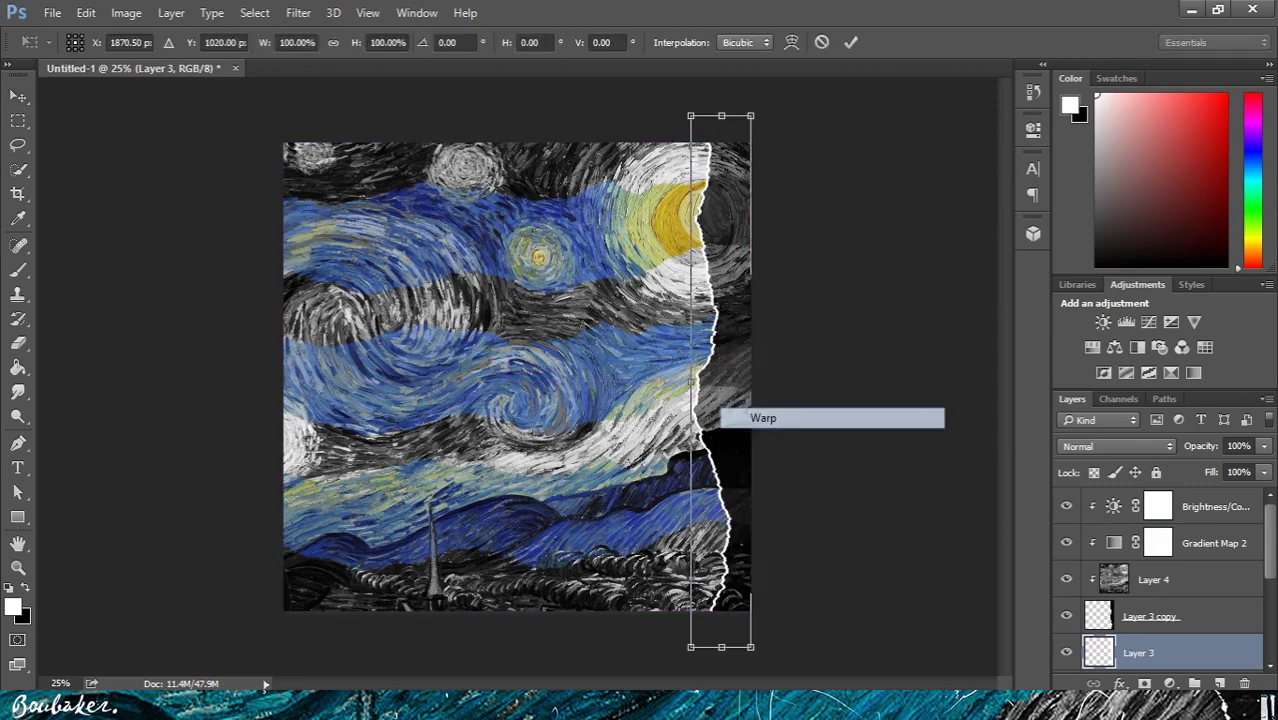
pyautogui.moveTo(722, 530)
pyautogui.mouseDown()
pyautogui.moveTo(724, 510)
pyautogui.moveTo(720, 526)
pyautogui.mouseUp()
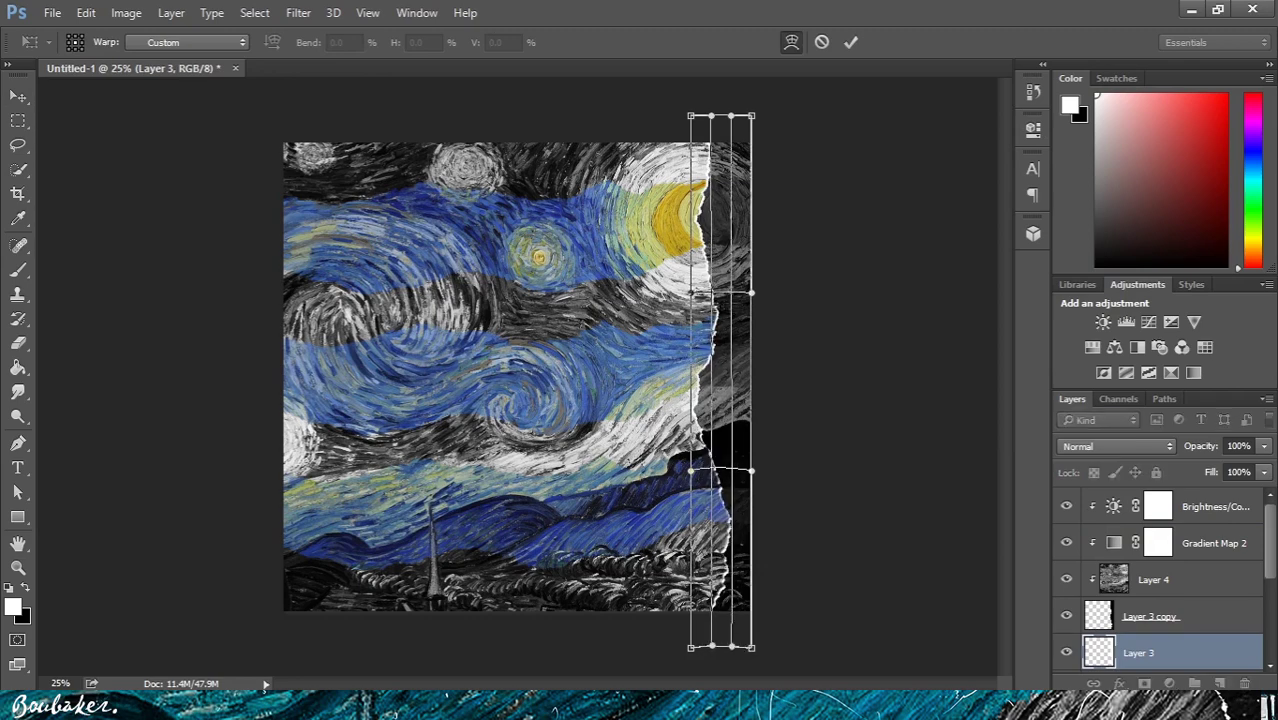
pyautogui.moveTo(720, 482); pyautogui.dragTo(724, 486)
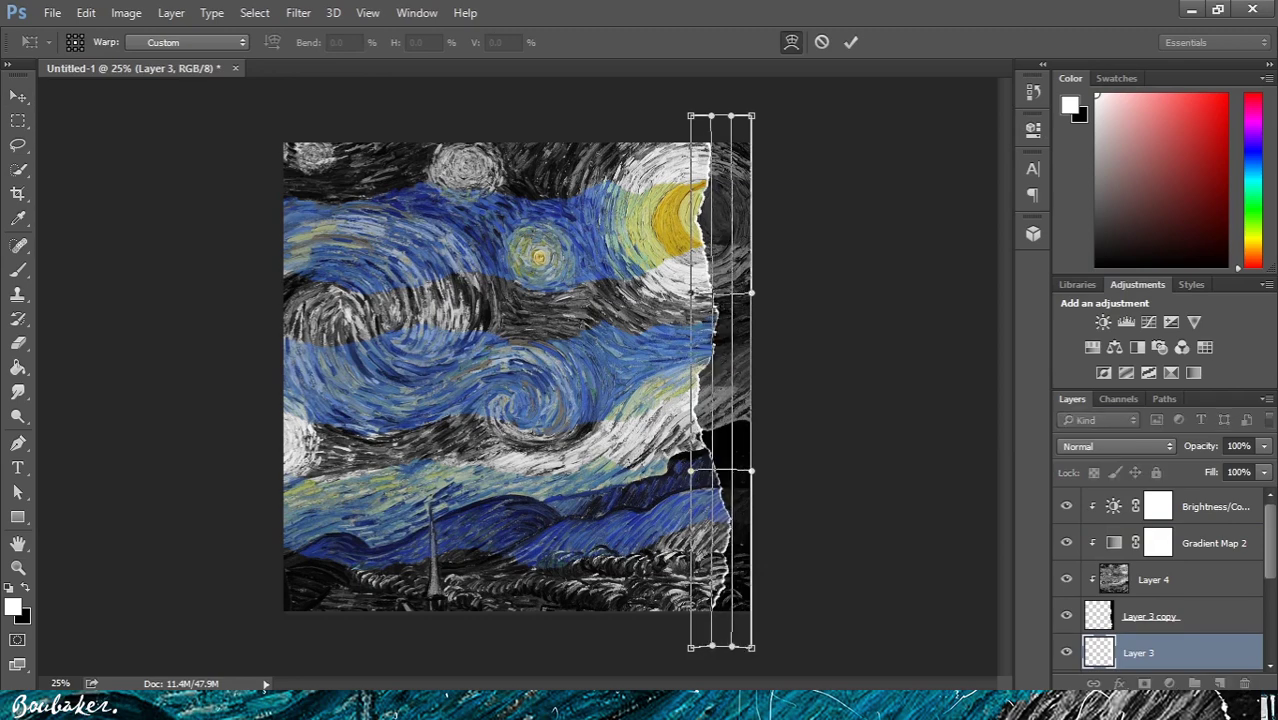
pyautogui.moveTo(709, 145); pyautogui.dragTo(710, 147)
pyautogui.press('Return')
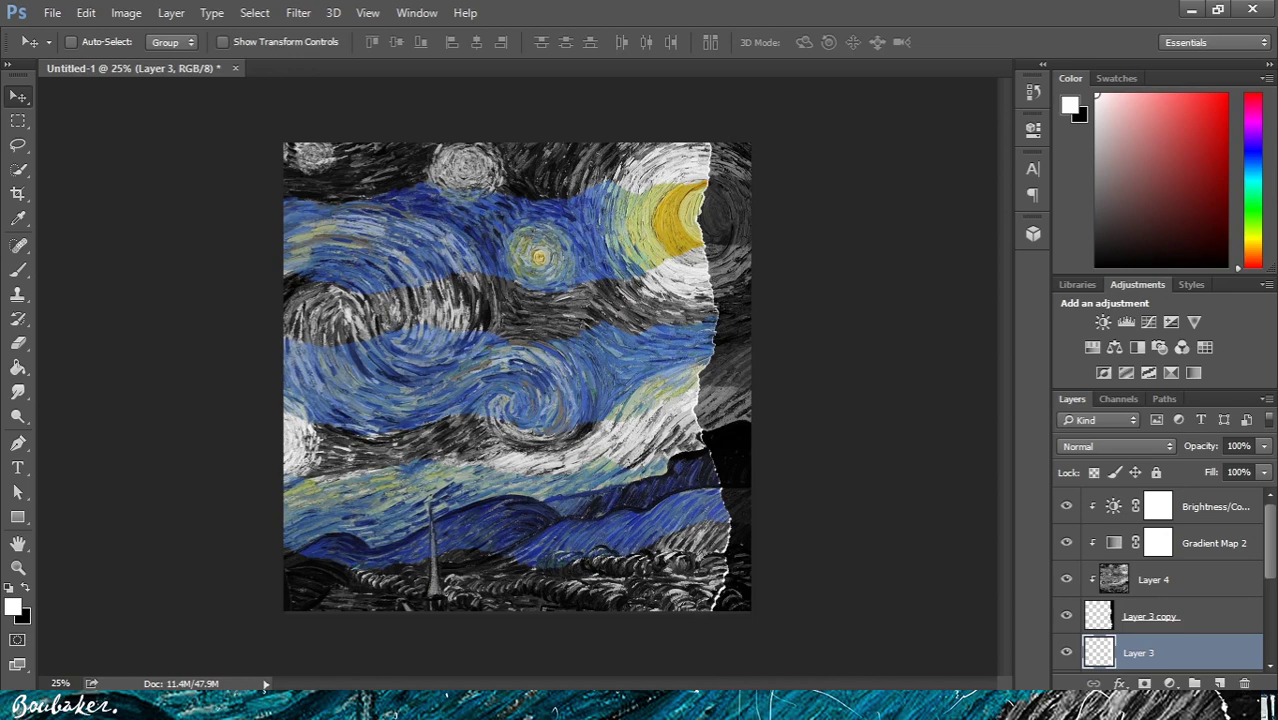
# Step: Reposition the Layer 4 texture inside the torn strip so a different part of the painting fills it
pyautogui.click(1152, 580)
pyautogui.moveTo(704, 376); pyautogui.dragTo(652, 306)
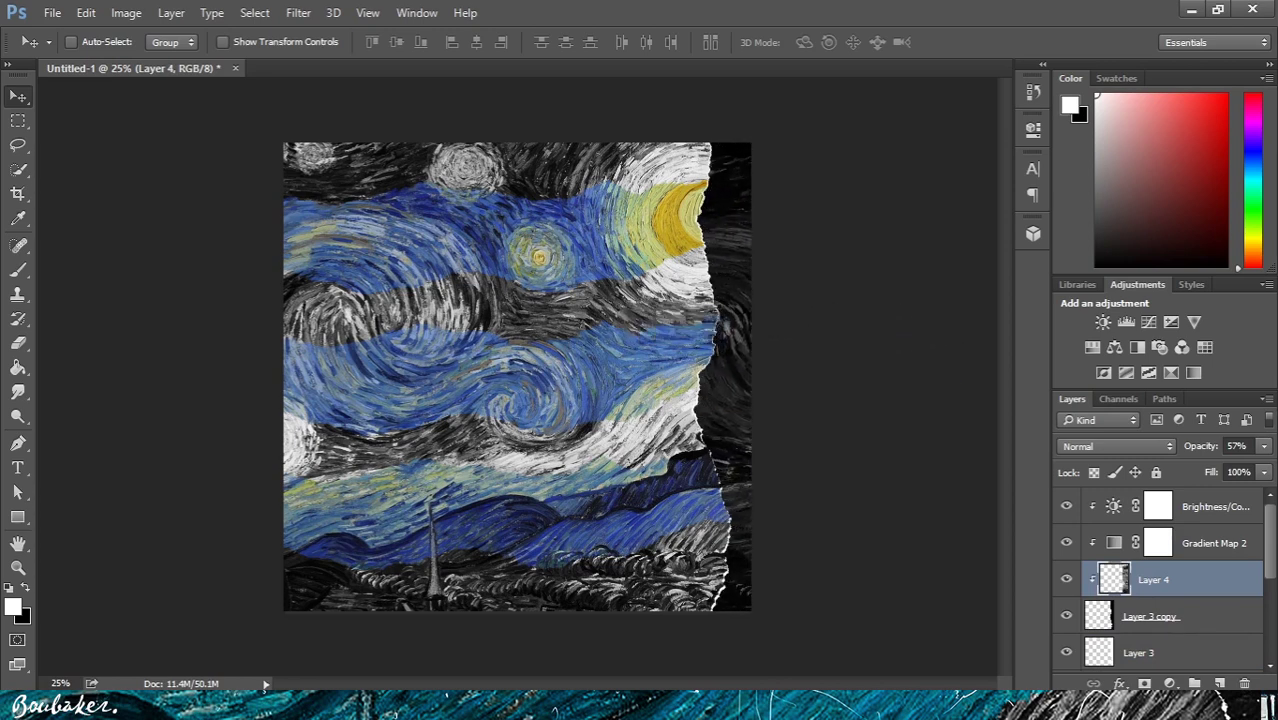
pyautogui.moveTo(870, 364); pyautogui.dragTo(756, 359)
# Step: Group the torn-strip layers, from the clipped Brightness/Contrast adjustment down to Layer 3
pyautogui.click(1180, 617)
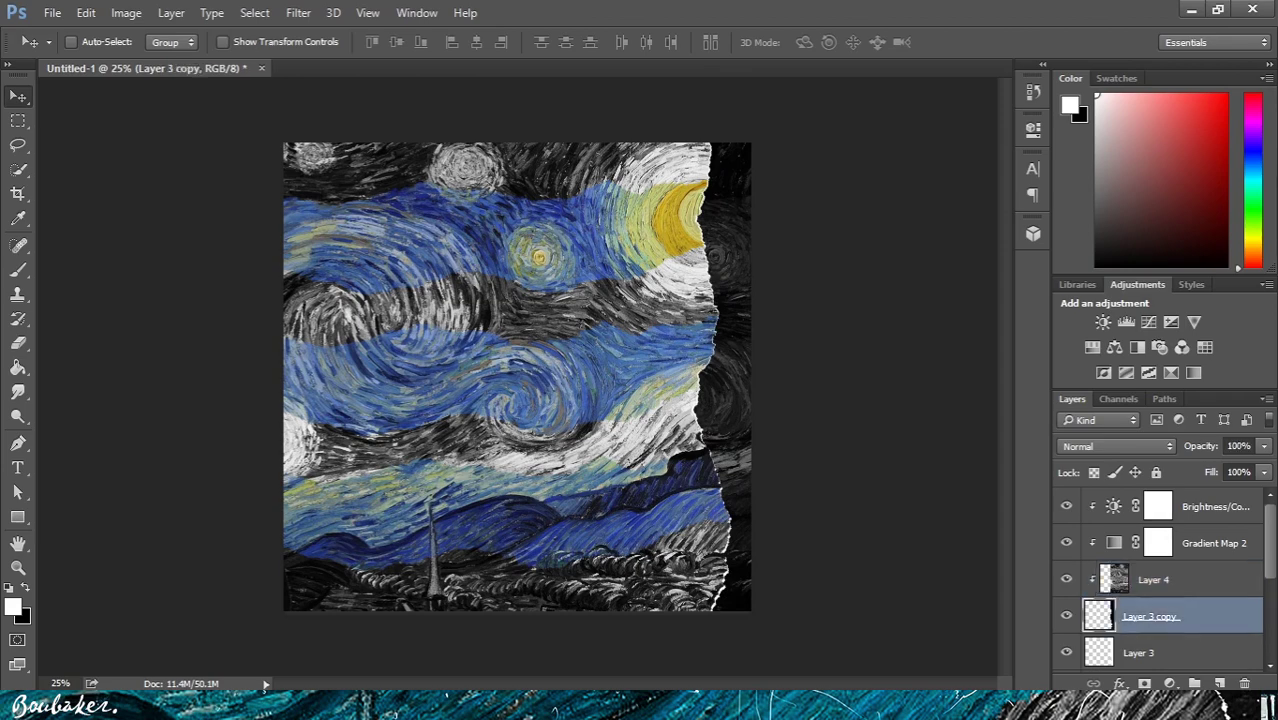
pyautogui.click(1214, 507)
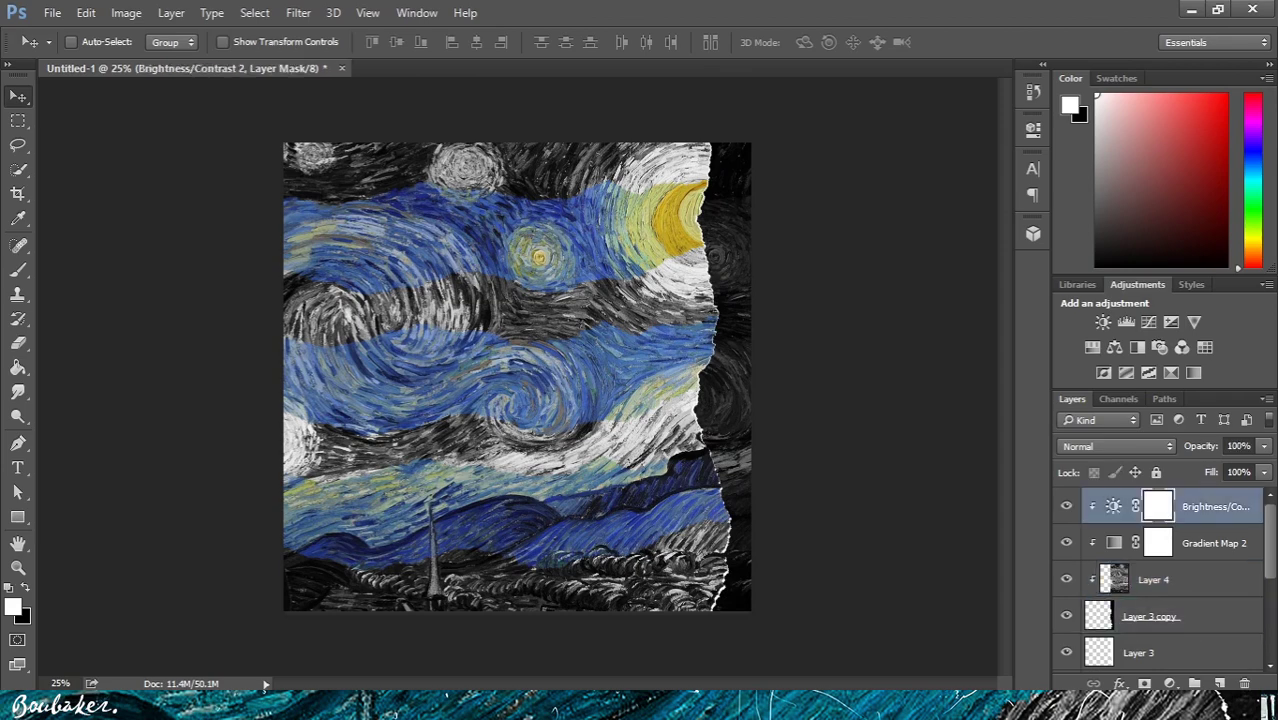
pyautogui.scroll(-3, 1190, 545)
pyautogui.keyDown('shift'); pyautogui.click(1180, 542); pyautogui.keyUp('shift')
pyautogui.click(1194, 683)
# Step: Scale Group 1 up to about 110%, rotate it slightly and reposition the torn strip along the image's right edge
pyautogui.hotkey('ctrl', 't')
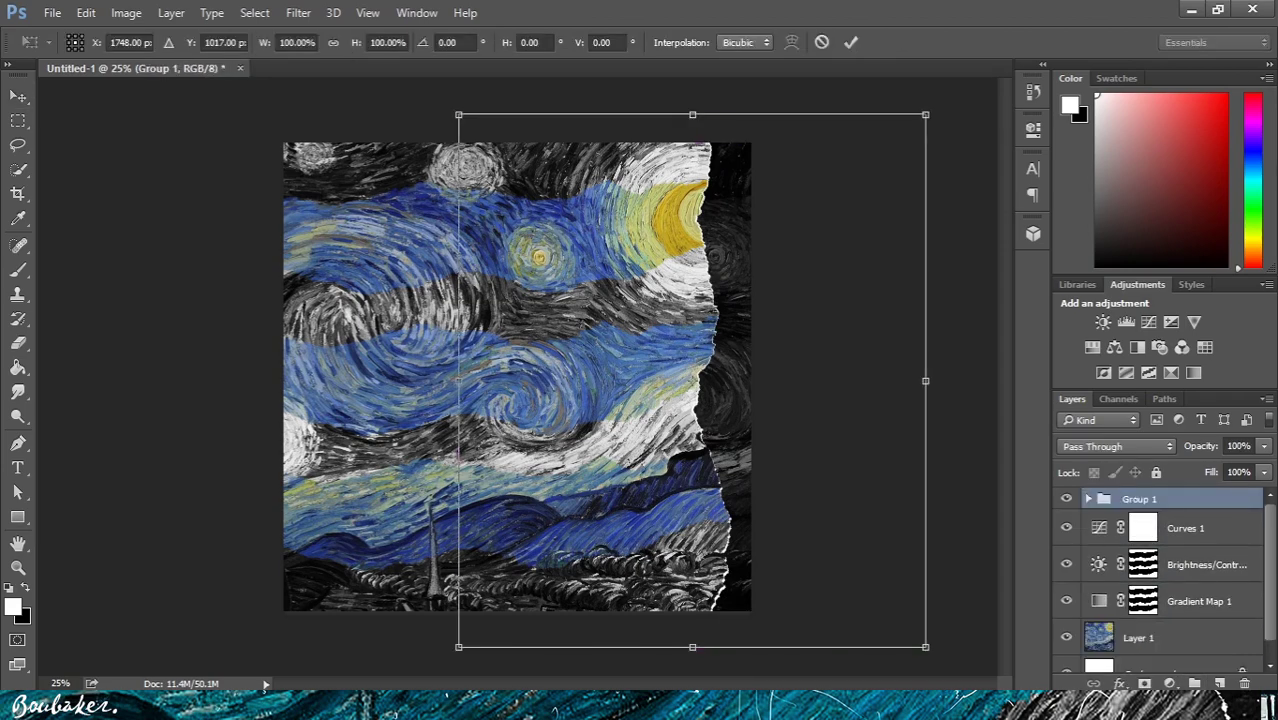
pyautogui.moveTo(926, 647); pyautogui.dragTo(950, 675)
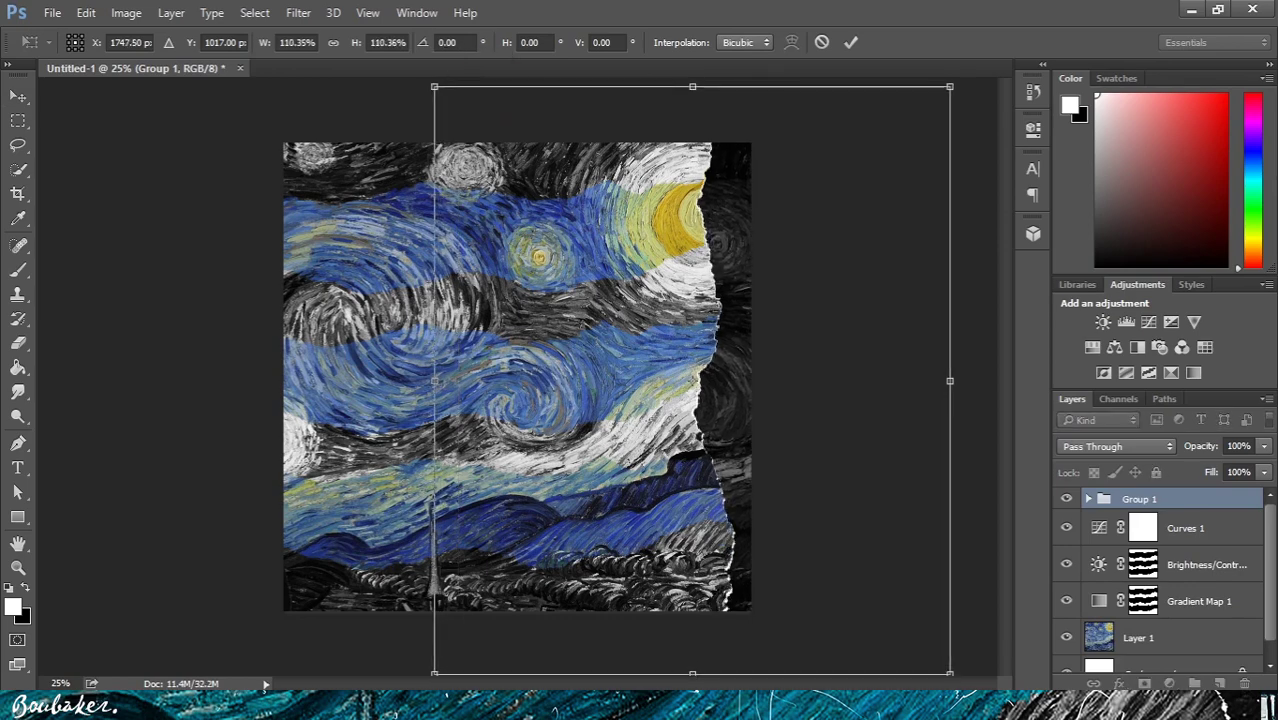
pyautogui.moveTo(962, 335); pyautogui.dragTo(960, 321)
pyautogui.press('Return')
pyautogui.moveTo(826, 381); pyautogui.dragTo(831, 403)
pyautogui.press('Right')
pyautogui.press('Right')
pyautogui.press('Right')
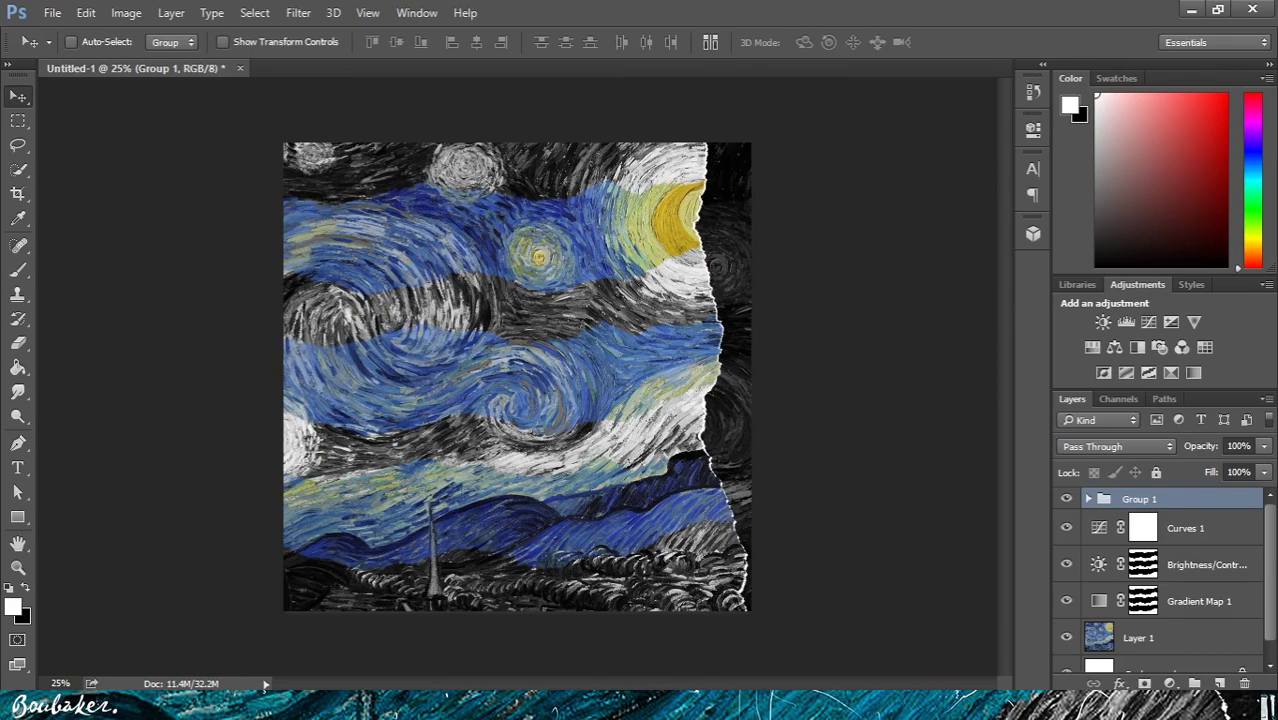
# Step: Apply a Drop Shadow to Group 1 with 77% opacity, 90° angle, 7 px distance and 43 px size
pyautogui.doubleClick(1208, 499)
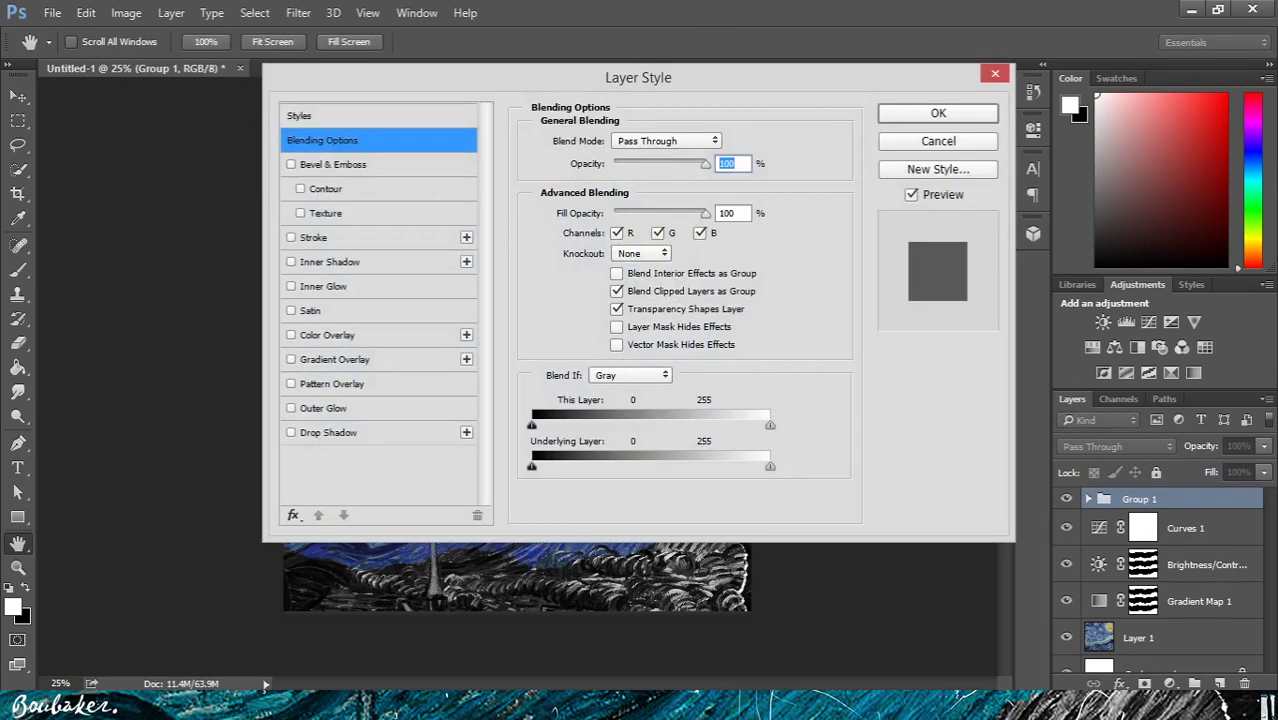
pyautogui.click(330, 433)
pyautogui.moveTo(540, 78)
pyautogui.mouseDown()
pyautogui.moveTo(1088, 109)
pyautogui.moveTo(995, 97)
pyautogui.moveTo(986, 84)
pyautogui.mouseUp()
pyautogui.moveTo(1061, 278)
pyautogui.mouseDown()
pyautogui.moveTo(1080, 278)
pyautogui.moveTo(1064, 278)
pyautogui.mouseUp()
pyautogui.moveTo(1135, 170); pyautogui.dragTo(1112, 170)
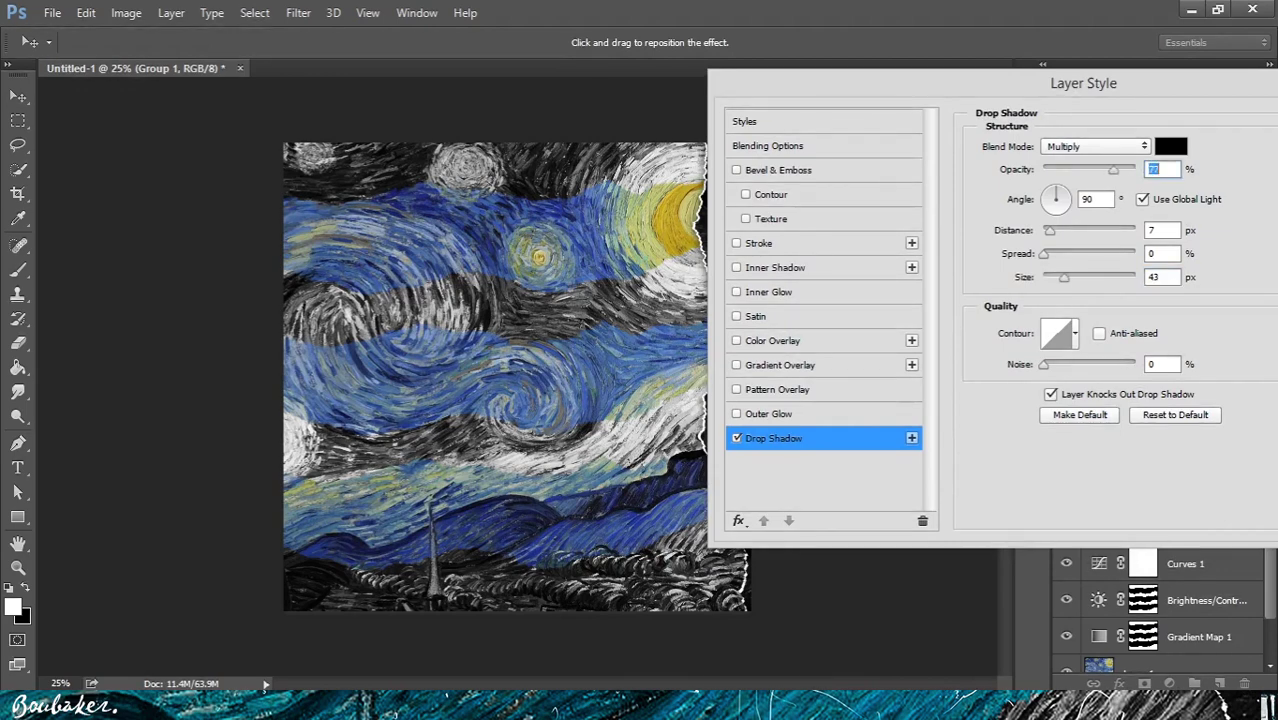
pyautogui.press('Return')
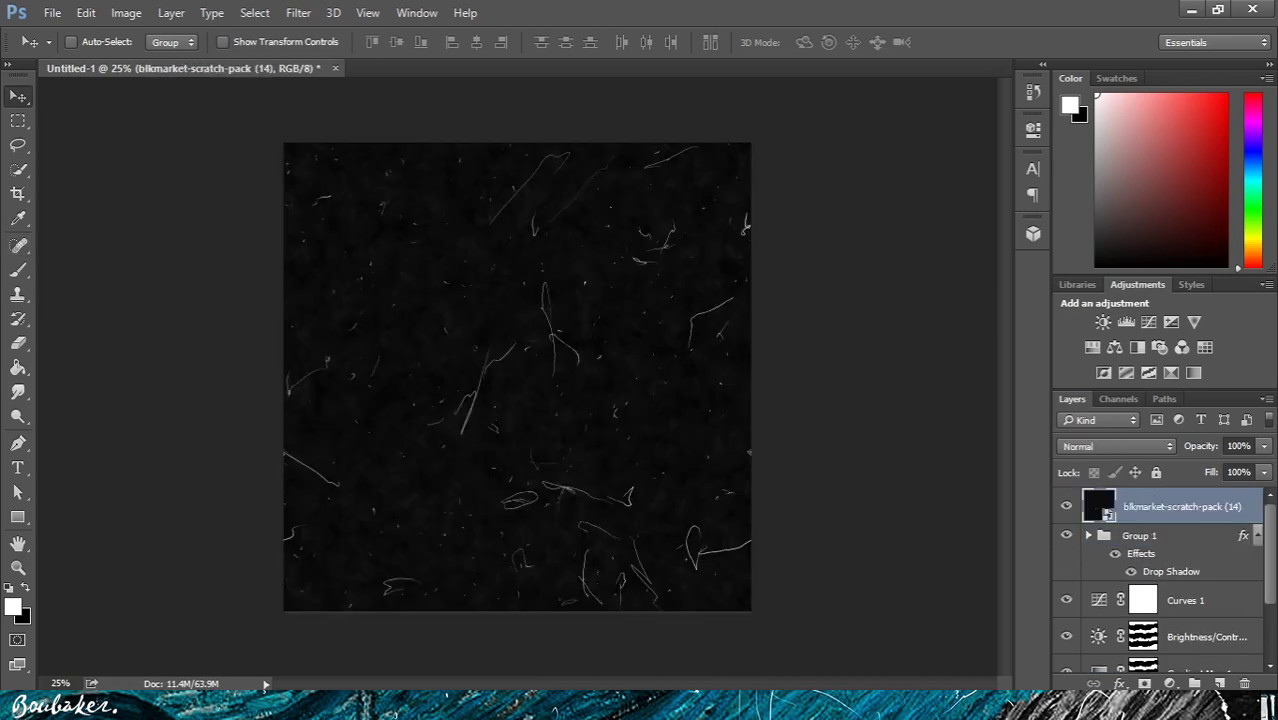
# Step: Set the blkmarket-scratch-pack (14) layer's blend mode to Screen and rasterize the layer
pyautogui.click(1116, 446)
pyautogui.click(1110, 196)
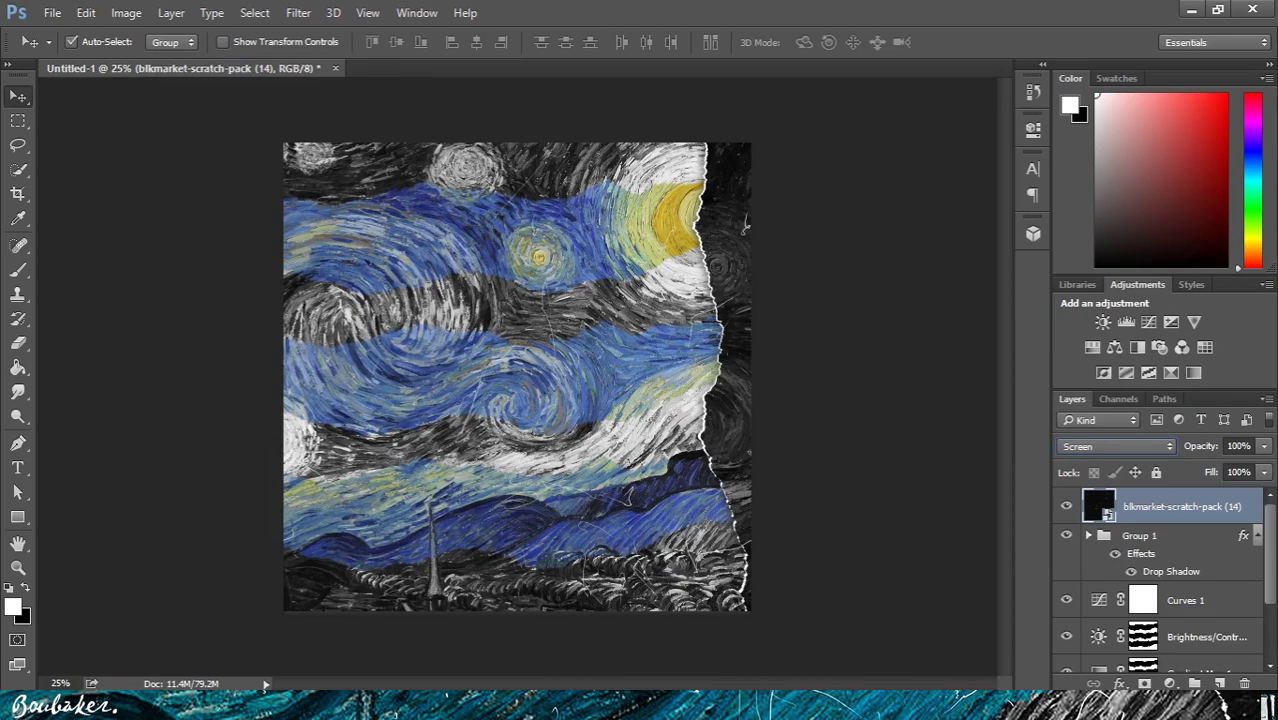
pyautogui.rightClick(1143, 502)
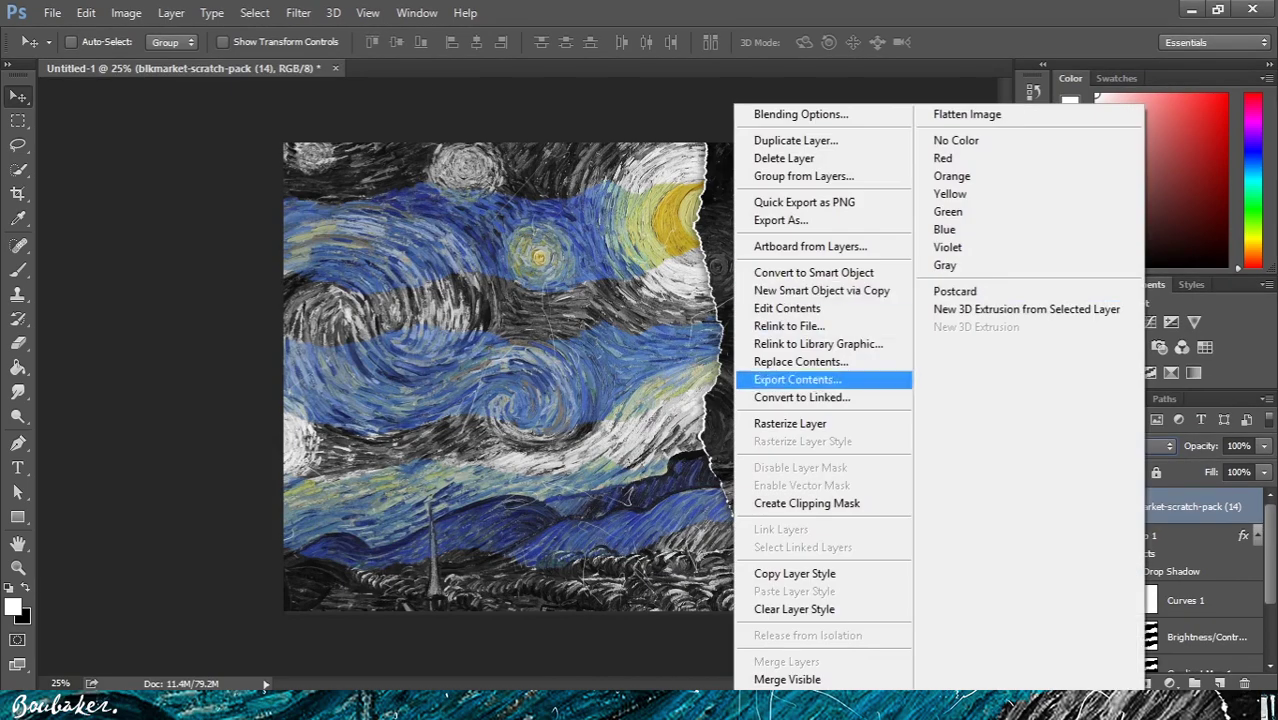
pyautogui.click(790, 423)
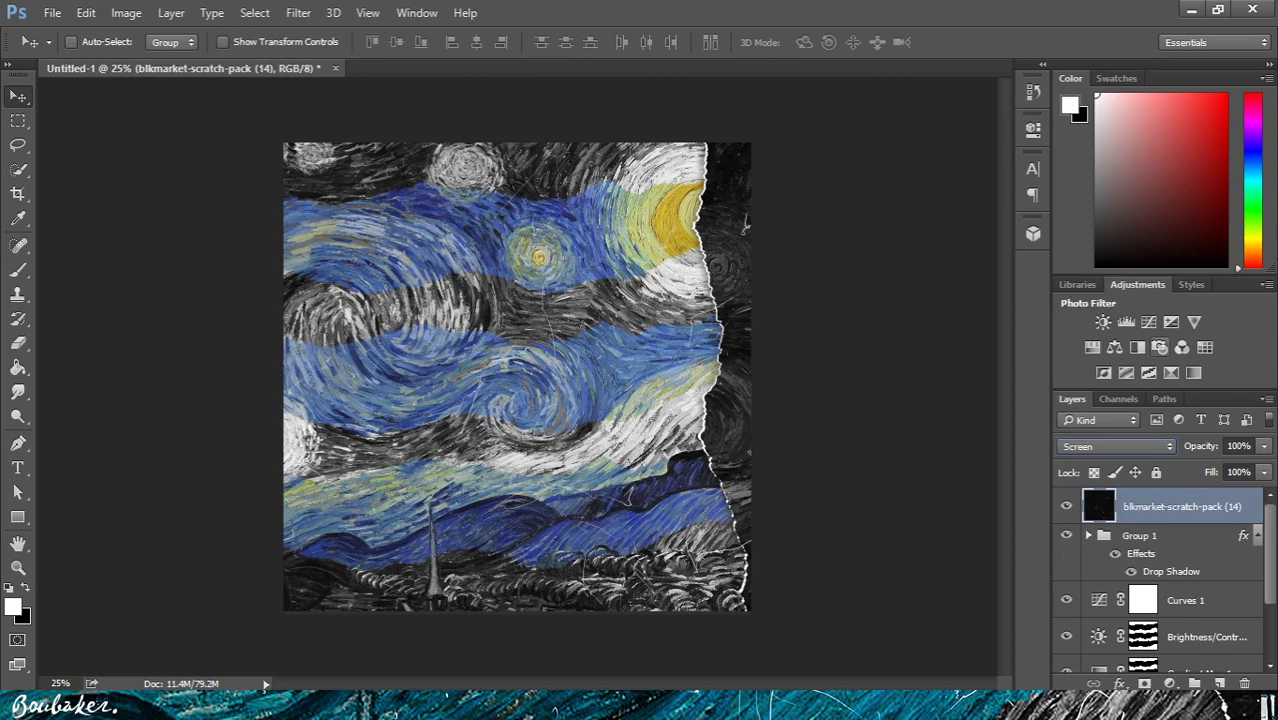
# Step: Clip a Curves adjustment to the blkmarket-scratch-pack (14) layer, darkening the shadows and brightening the highlights
pyautogui.click(1148, 322)
pyautogui.click(869, 433)
pyautogui.moveTo(857, 344); pyautogui.dragTo(861, 373)
pyautogui.moveTo(912, 320); pyautogui.dragTo(913, 270)
pyautogui.moveTo(861, 373); pyautogui.dragTo(863, 361)
pyautogui.click(980, 118)
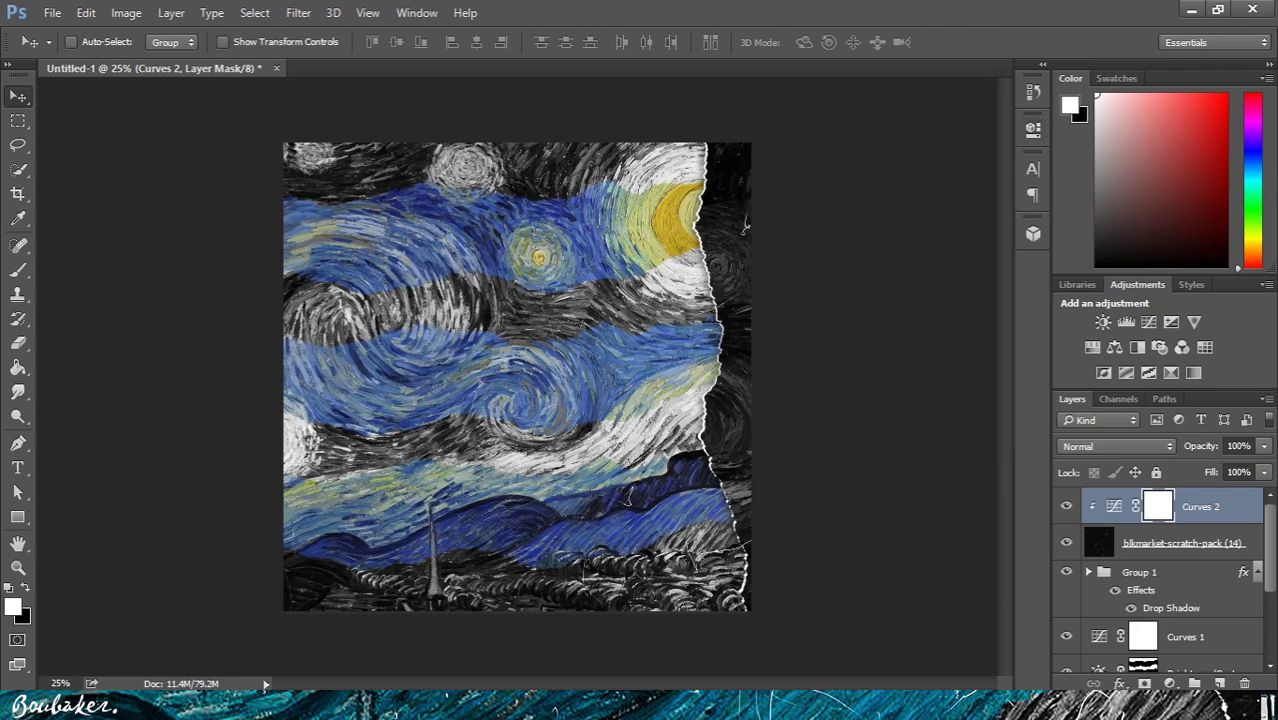
# Step: Merge the clipped Curves adjustment with the blkmarket-scratch-pack (14) layer and set the merged layer's blend mode to Screen
pyautogui.keyDown('ctrl'); pyautogui.click(1183, 543); pyautogui.keyUp('ctrl')
pyautogui.hotkey('ctrl', 'e')
pyautogui.click(1115, 447)
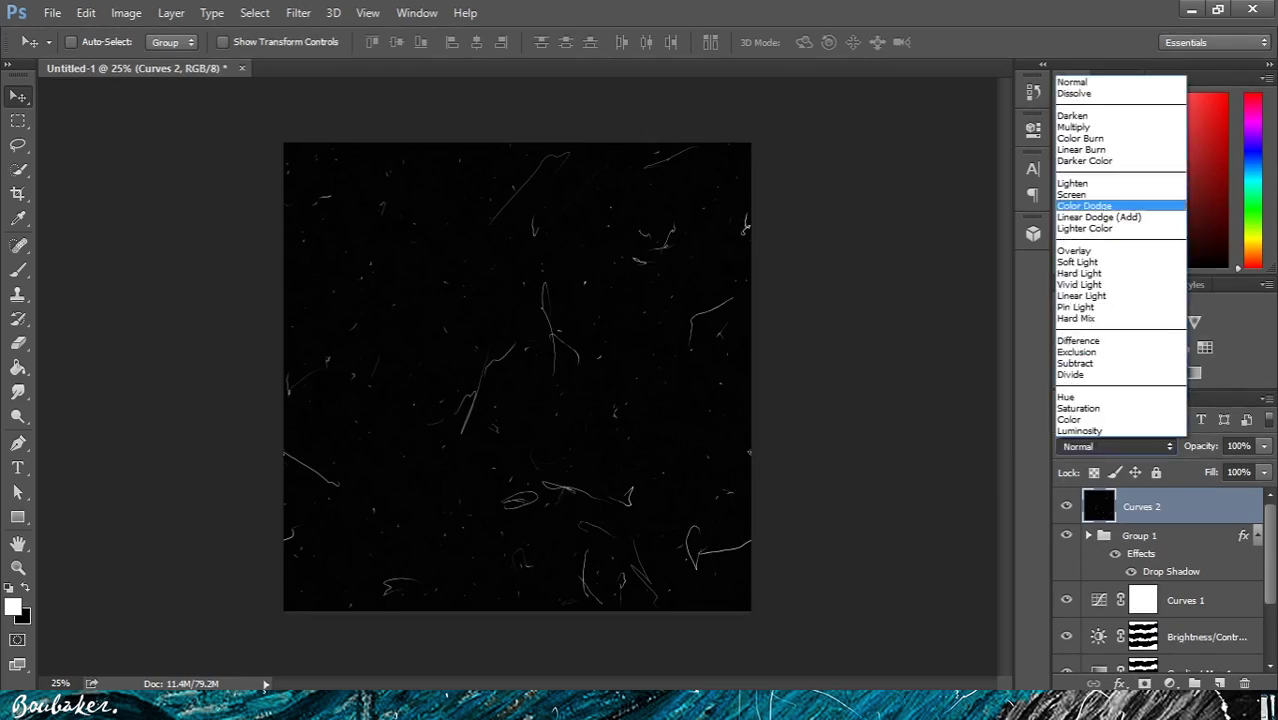
pyautogui.click(1095, 194)
pyautogui.moveTo(744, 228); pyautogui.dragTo(740, 228)
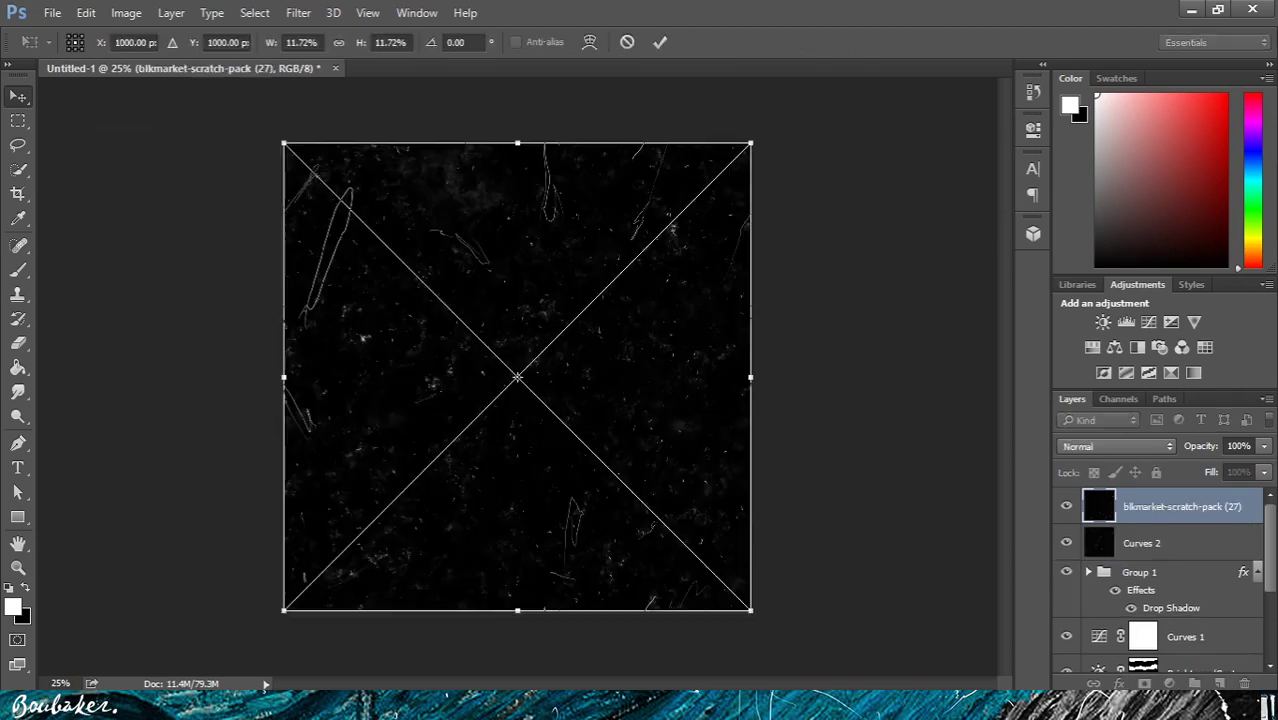
# Step: Commit the placed blkmarket-scratch-pack (27) texture and rasterize it with the Screen blend mode
pyautogui.press('Return')
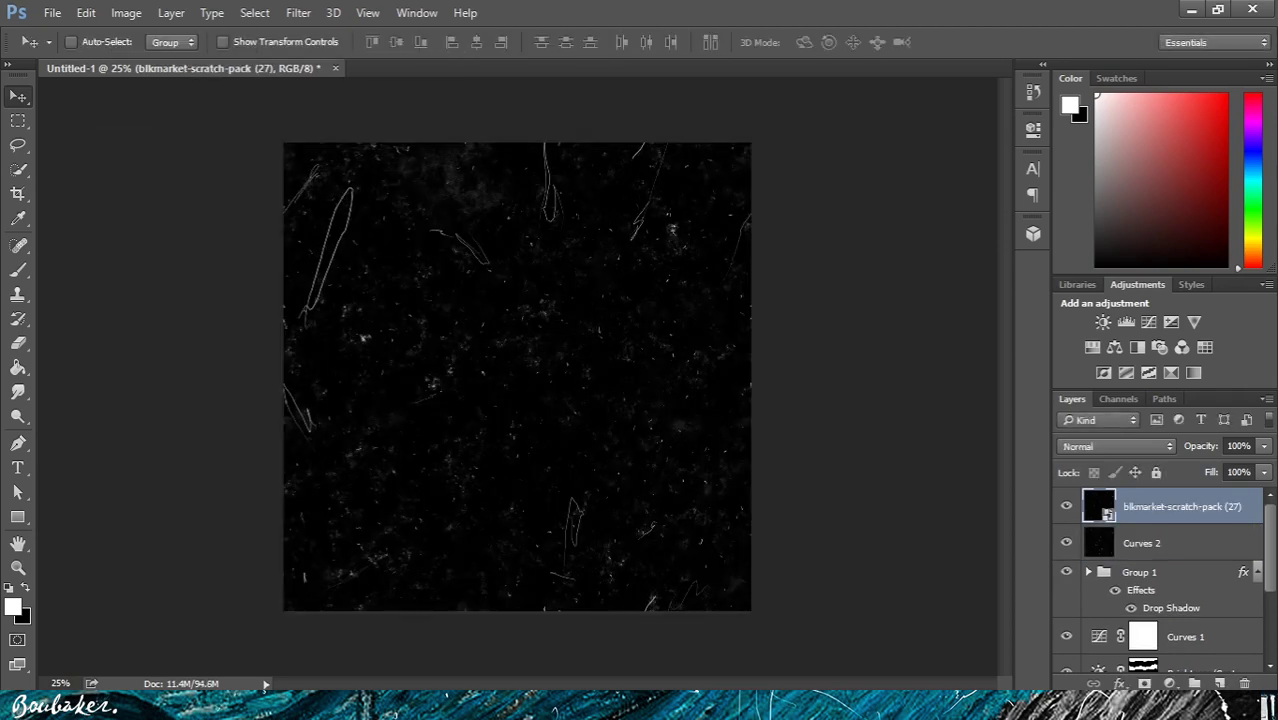
pyautogui.click(1116, 446)
pyautogui.click(1086, 196)
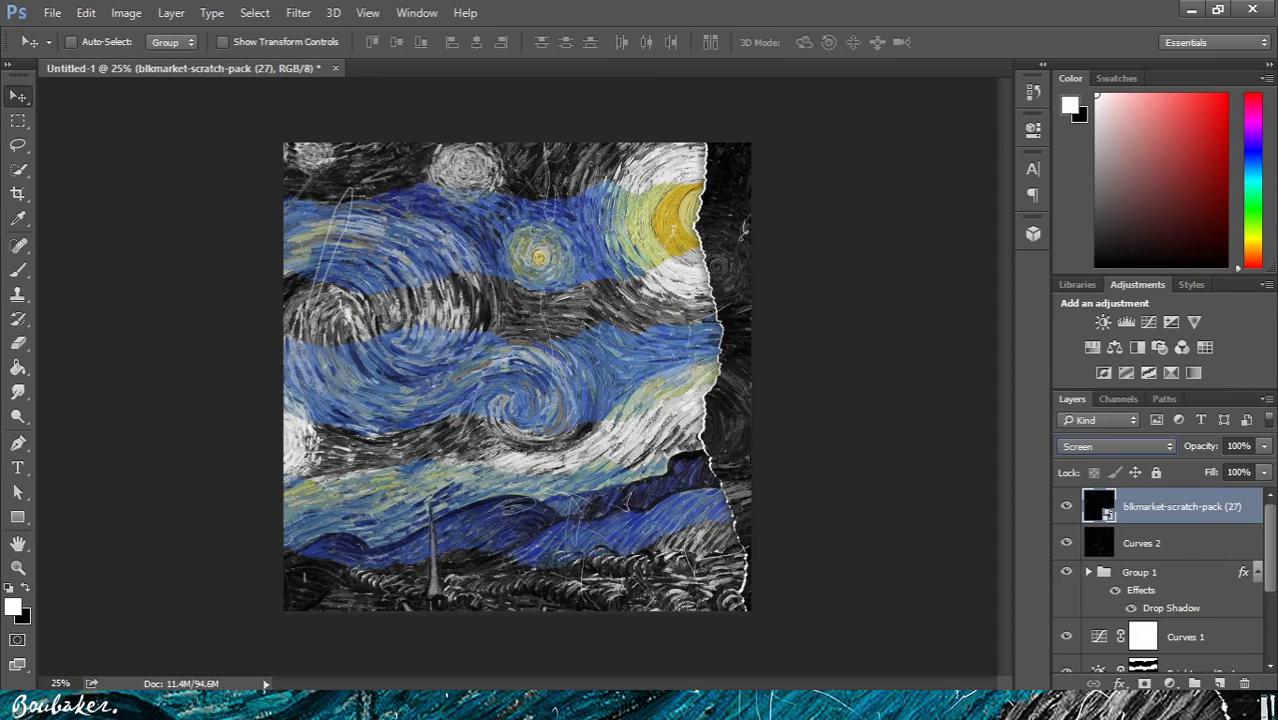
pyautogui.rightClick(1208, 507)
pyautogui.click(925, 424)
# Step: Clip a Curves adjustment to the blkmarket-scratch-pack (27) layer, with darker shadows and brighter highlights
pyautogui.click(1149, 321)
pyautogui.moveTo(860, 345)
pyautogui.mouseDown()
pyautogui.moveTo(856, 370)
pyautogui.moveTo(855, 354)
pyautogui.mouseUp()
pyautogui.moveTo(922, 285); pyautogui.dragTo(922, 239)
pyautogui.click(979, 118)
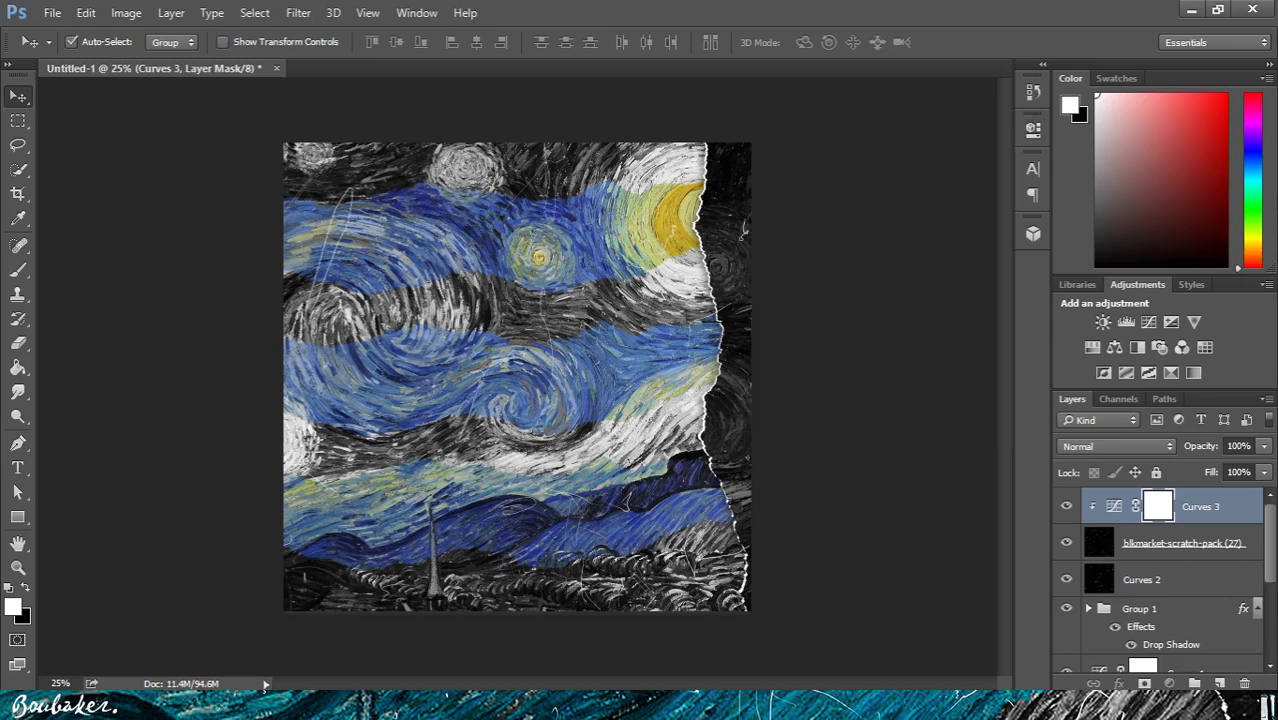
# Step: Merge the Curves adjustment with the blkmarket-scratch-pack (27) layer and set the merged layer to Screen
pyautogui.hotkey('ctrl', 'e')
pyautogui.click(1115, 446)
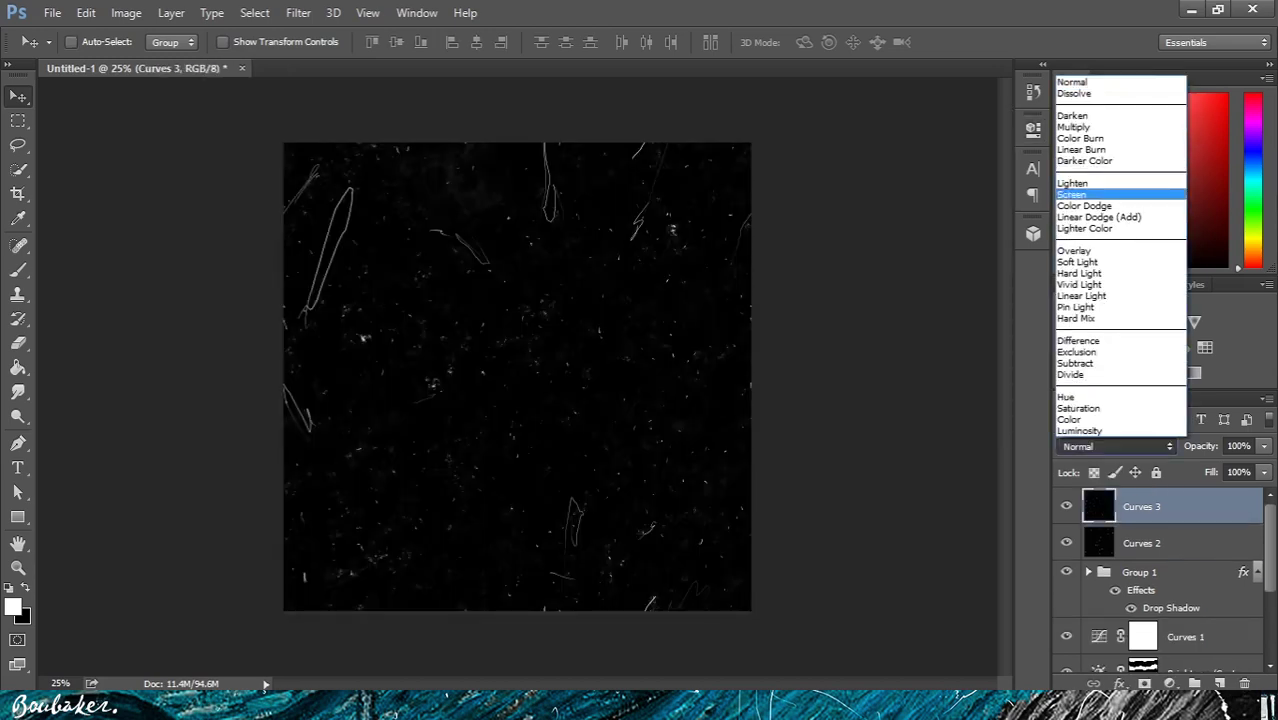
pyautogui.click(1075, 194)
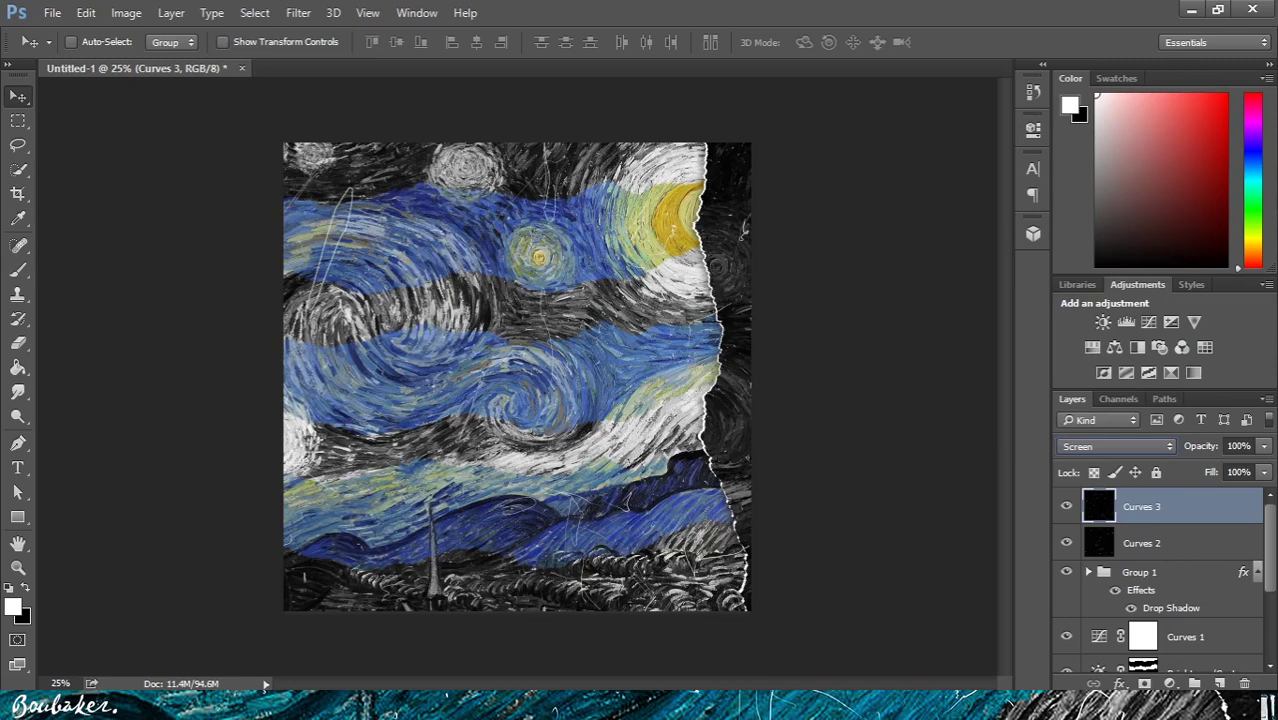
# Step: Add the white title text "YOUR TEXT" across the middle of the cover in Adobe Caslon Pro Bold
pyautogui.click(18, 467)
pyautogui.click(478, 362)
pyautogui.write('Y')
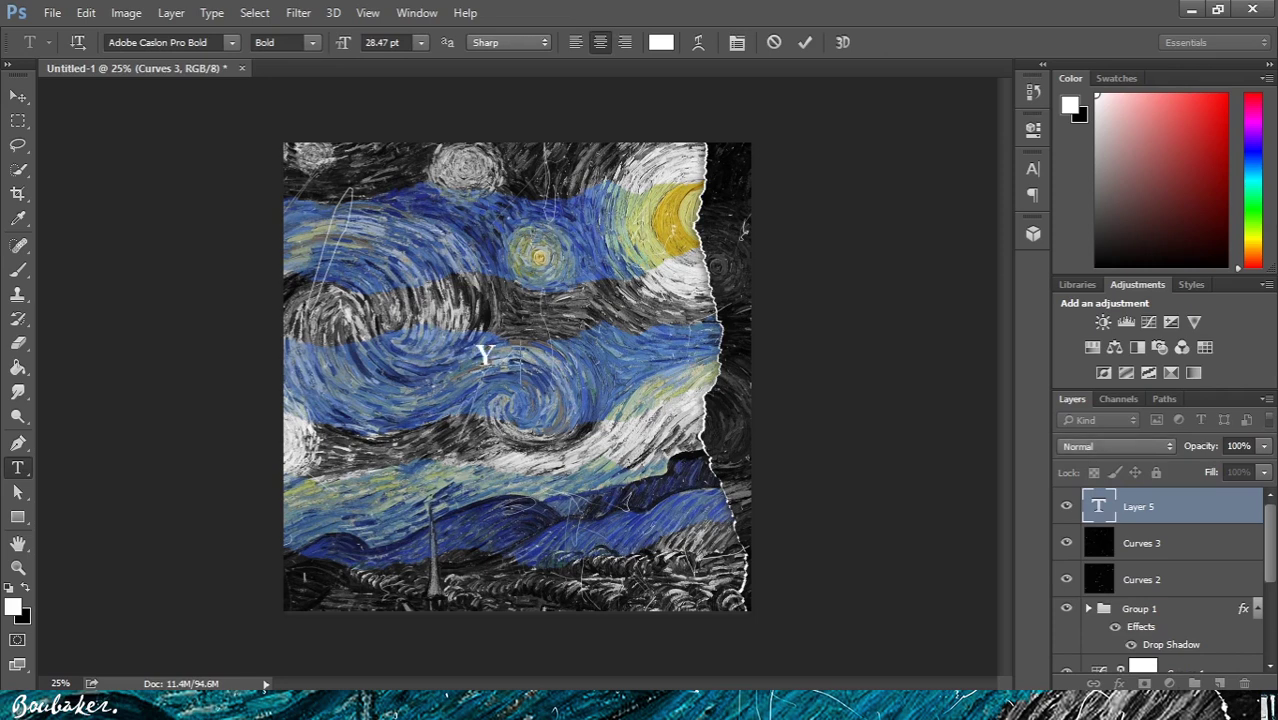
pyautogui.write('OU ')
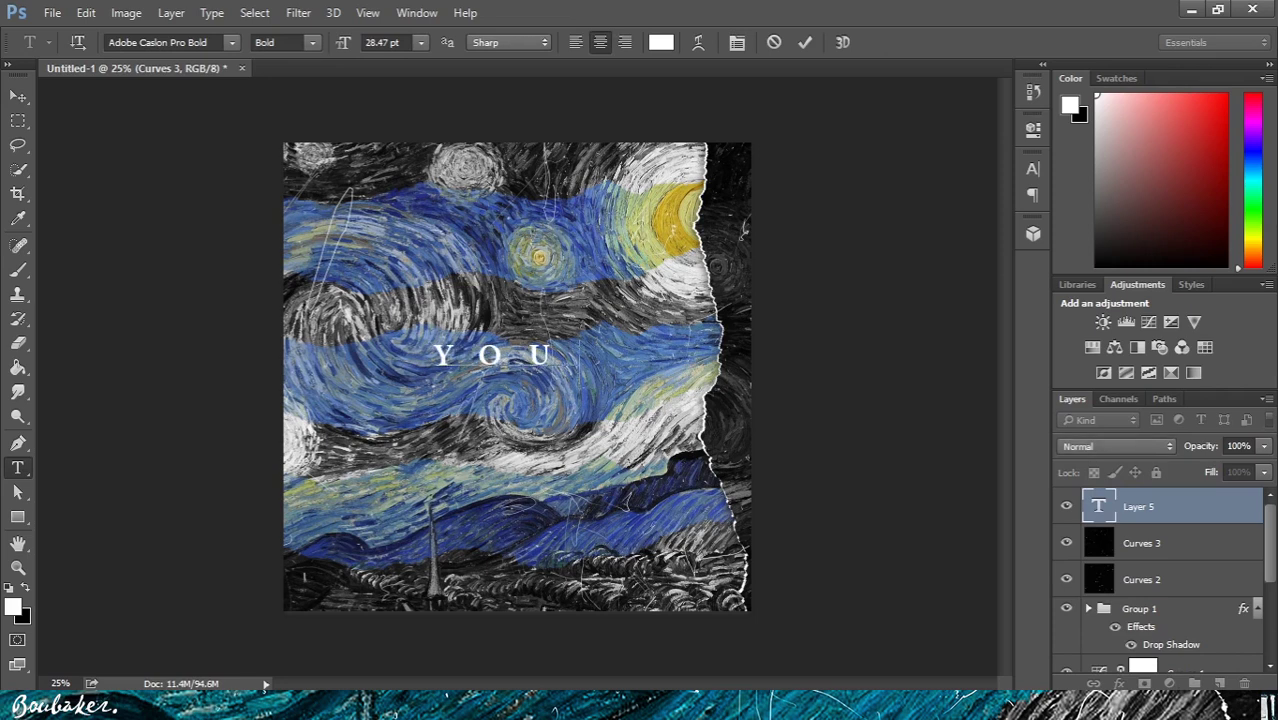
pyautogui.write('R TA')
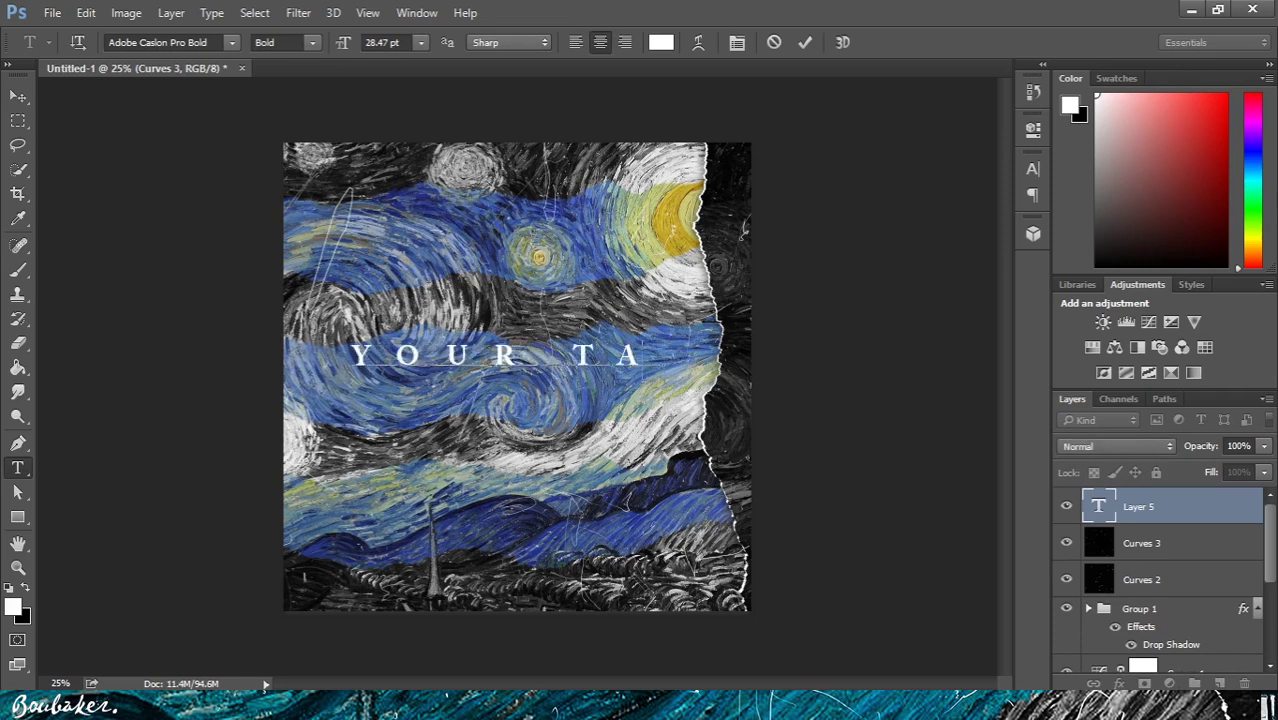
pyautogui.press('BackSpace')
pyautogui.write('EXT')
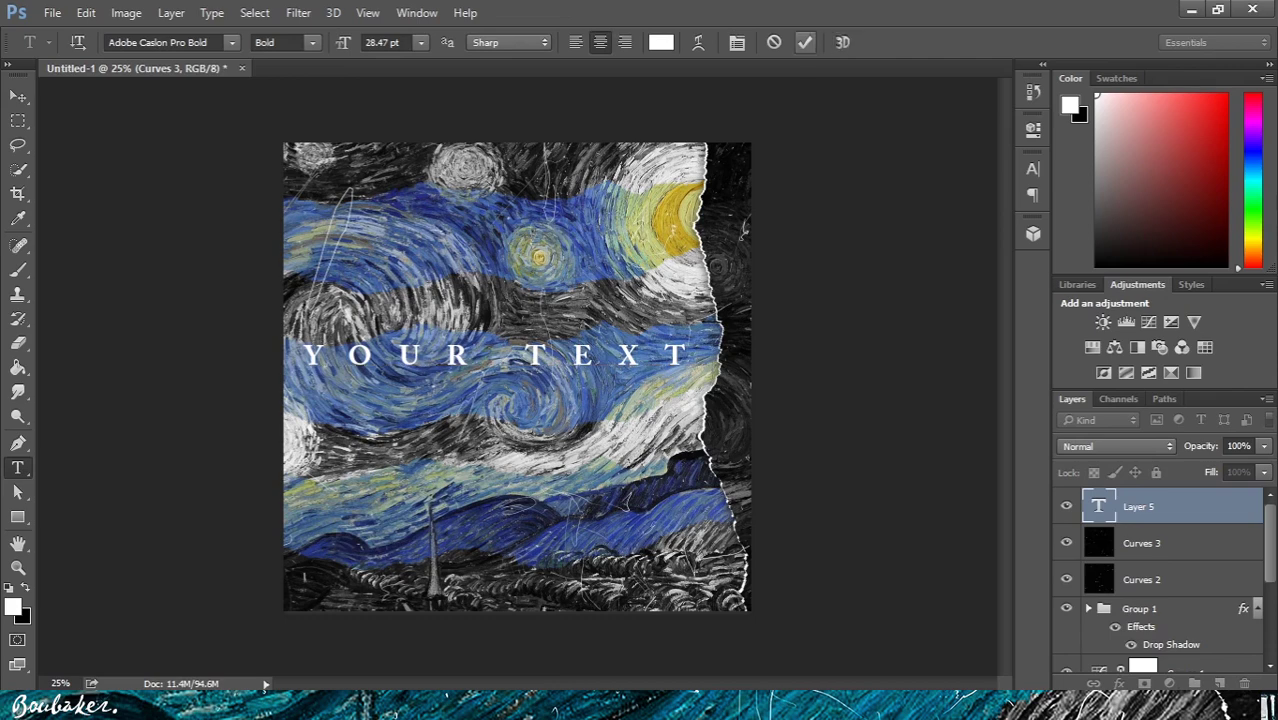
pyautogui.click(805, 42)
# Step: Move the title slightly lower and scale it down to about two-thirds of its size
pyautogui.click(18, 96)
pyautogui.moveTo(510, 335); pyautogui.dragTo(518, 359)
pyautogui.hotkey('ctrl', 't')
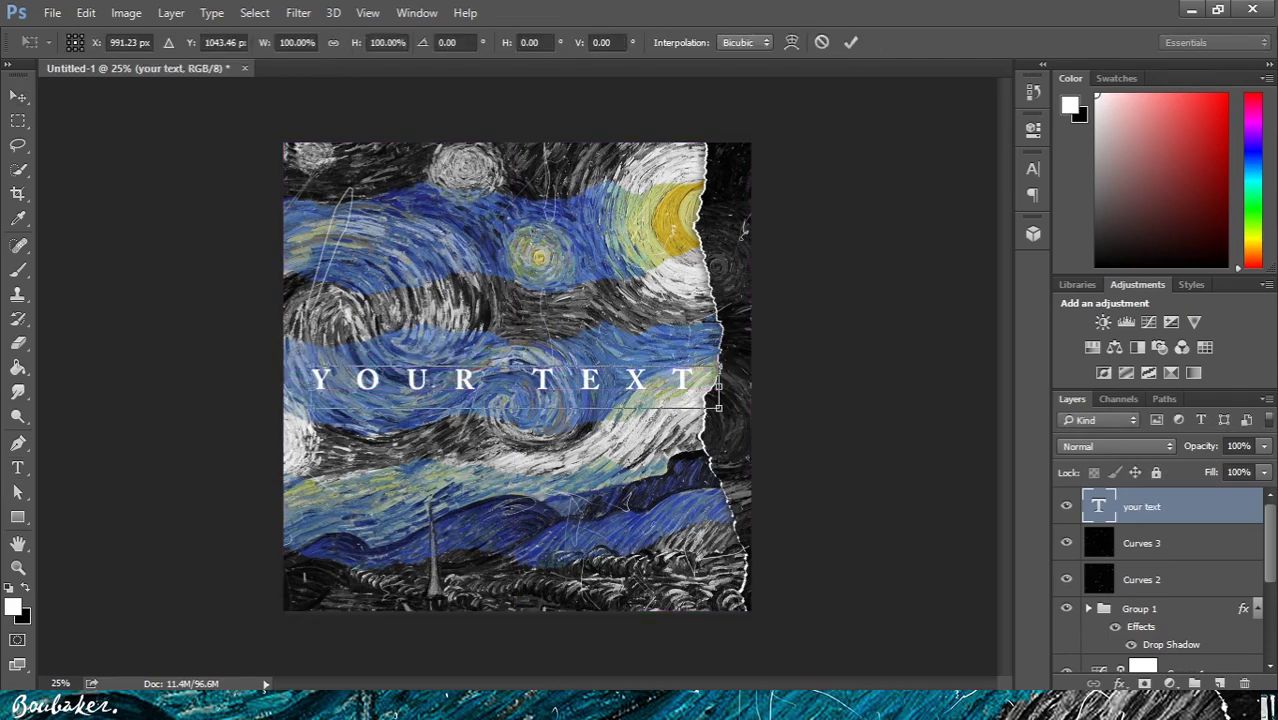
pyautogui.moveTo(719, 367); pyautogui.dragTo(623, 378)
pyautogui.press('Return')
# Step: Nudge the title slightly right and up to centre it on the cover
pyautogui.press('Right')
pyautogui.press('Right')
pyautogui.press('Right')
pyautogui.press('Up')
pyautogui.press('Up')
pyautogui.press('Up')
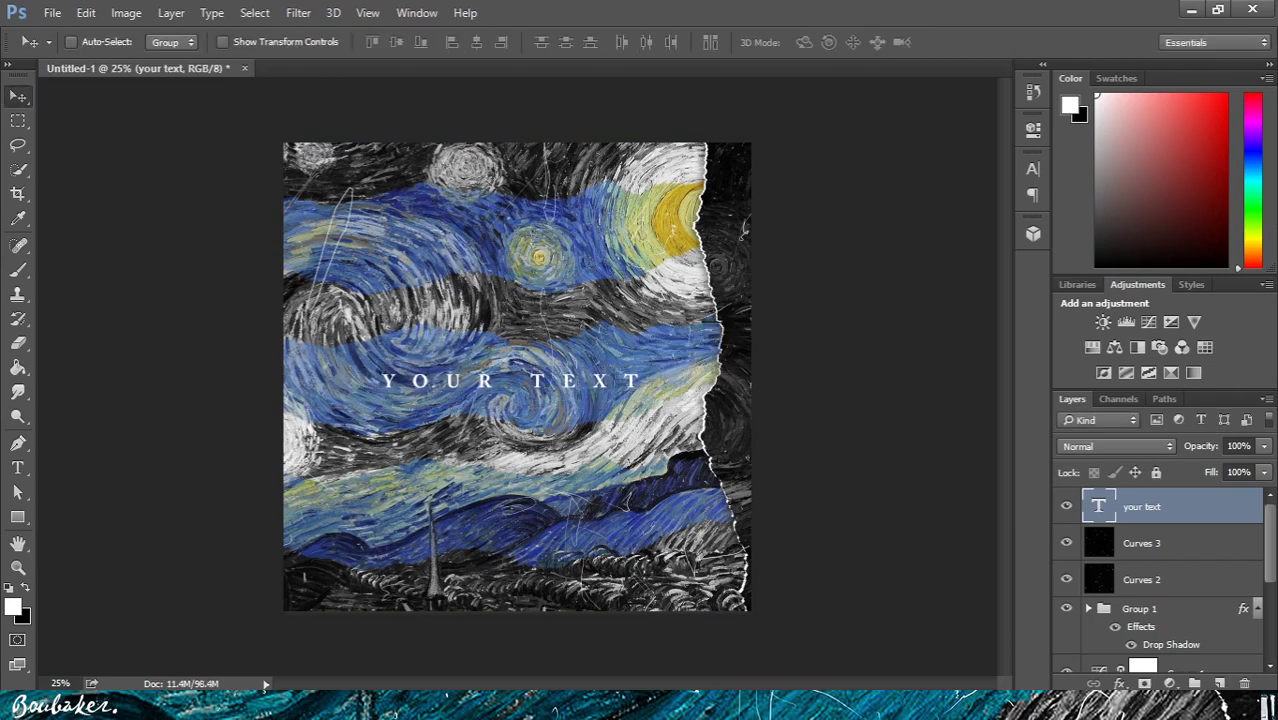
pyautogui.press('Right')
pyautogui.press('Right')
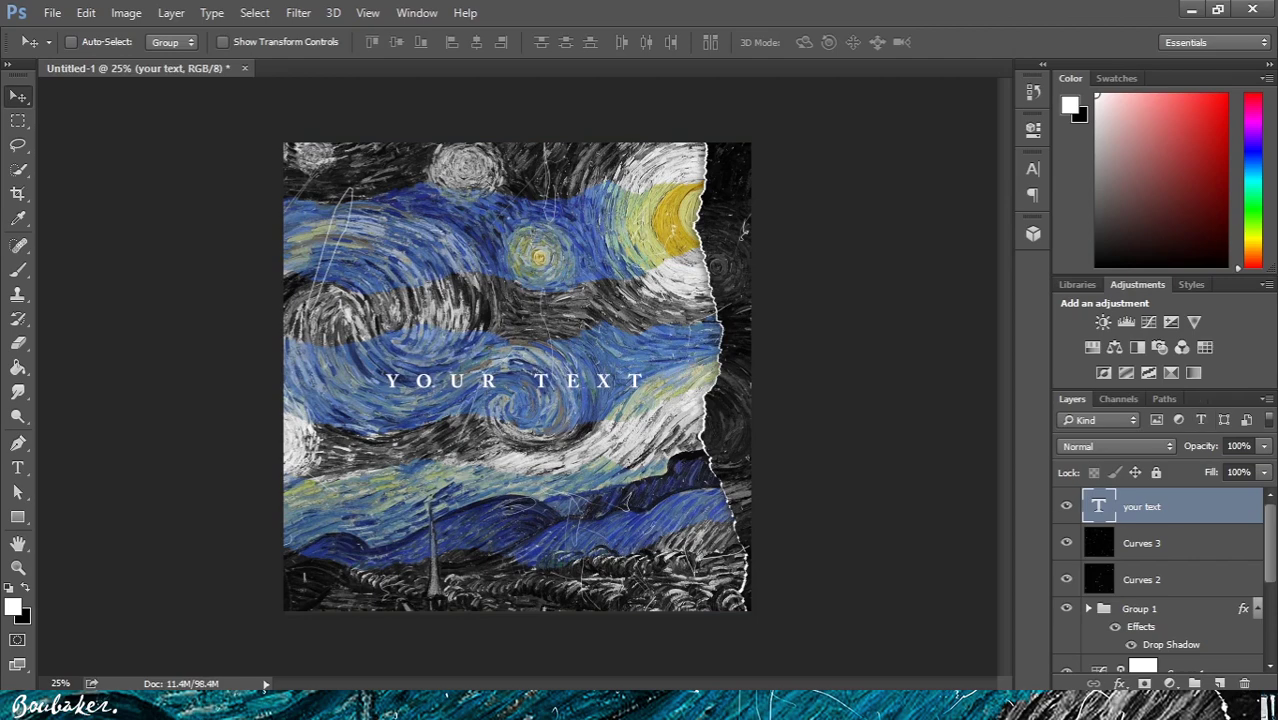
# Step: Move the title layer between Layer 1 and Gradient Map 1, and stamp all visible layers into a new layer above Curves 3
pyautogui.moveTo(1200, 508); pyautogui.dragTo(1206, 598)
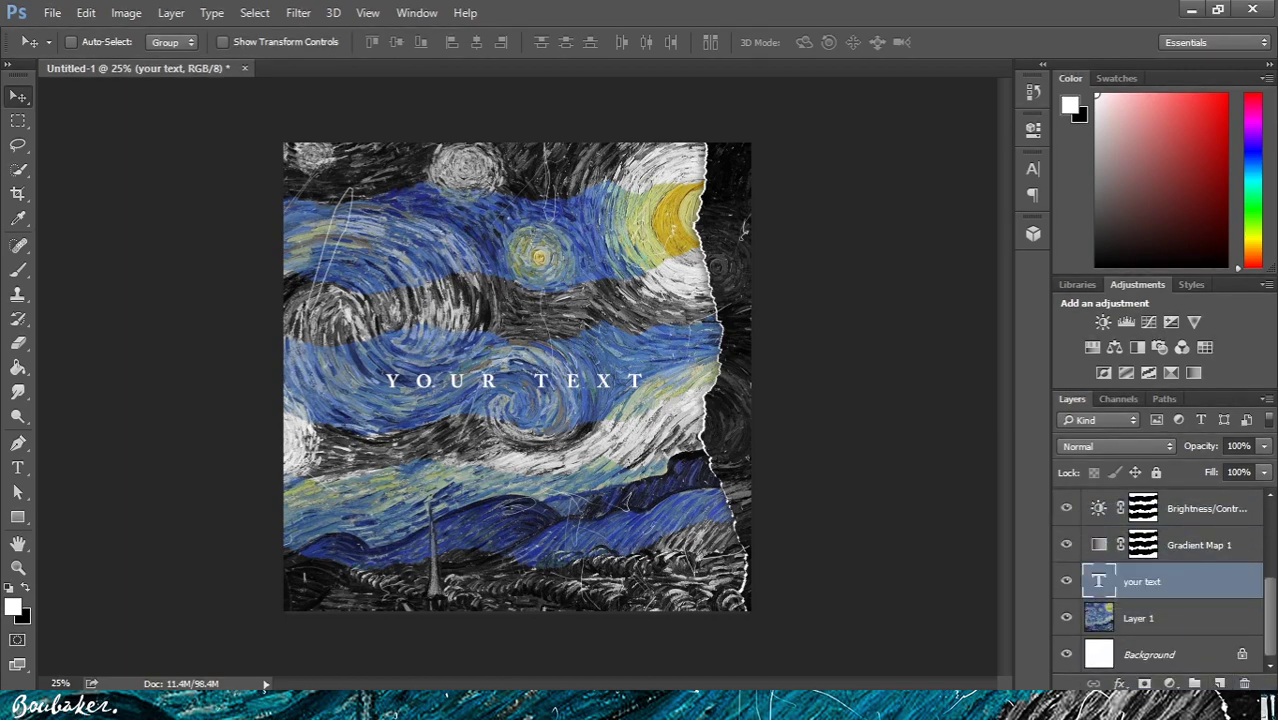
pyautogui.scroll(5, 1206, 590)
pyautogui.hotkey('ctrl', 'shift', 'alt', 'e')
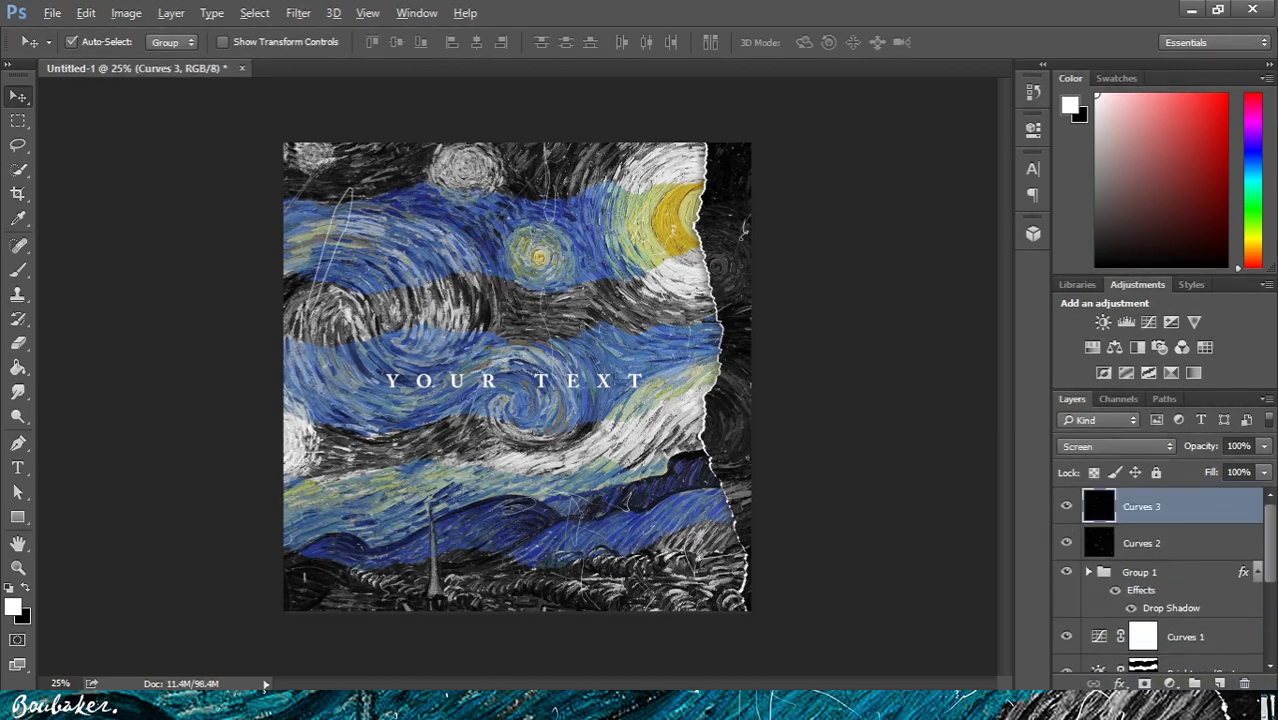
# Step: Shrink the placed Layer 1 waveform logo, make it white with Hue/Saturation and position it near the cover's lower-left corner
pyautogui.moveTo(745, 548); pyautogui.dragTo(560, 362)
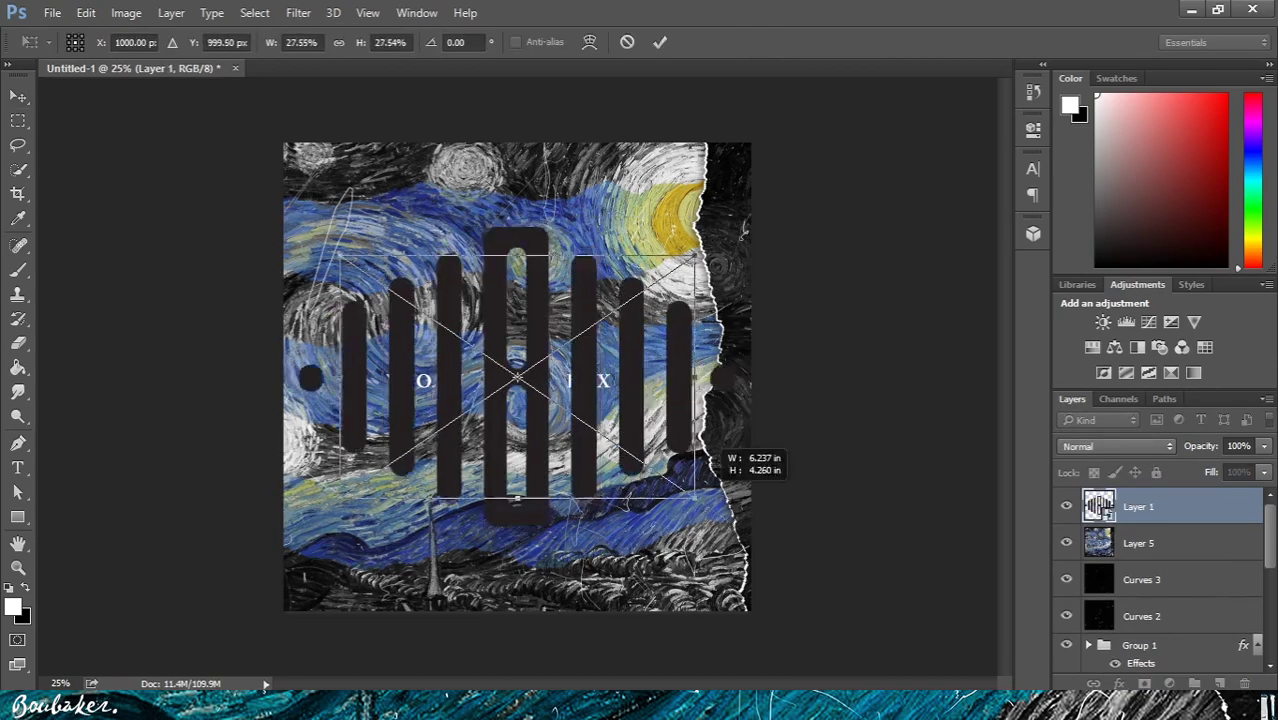
pyautogui.press('Return')
pyautogui.moveTo(562, 364); pyautogui.dragTo(446, 490)
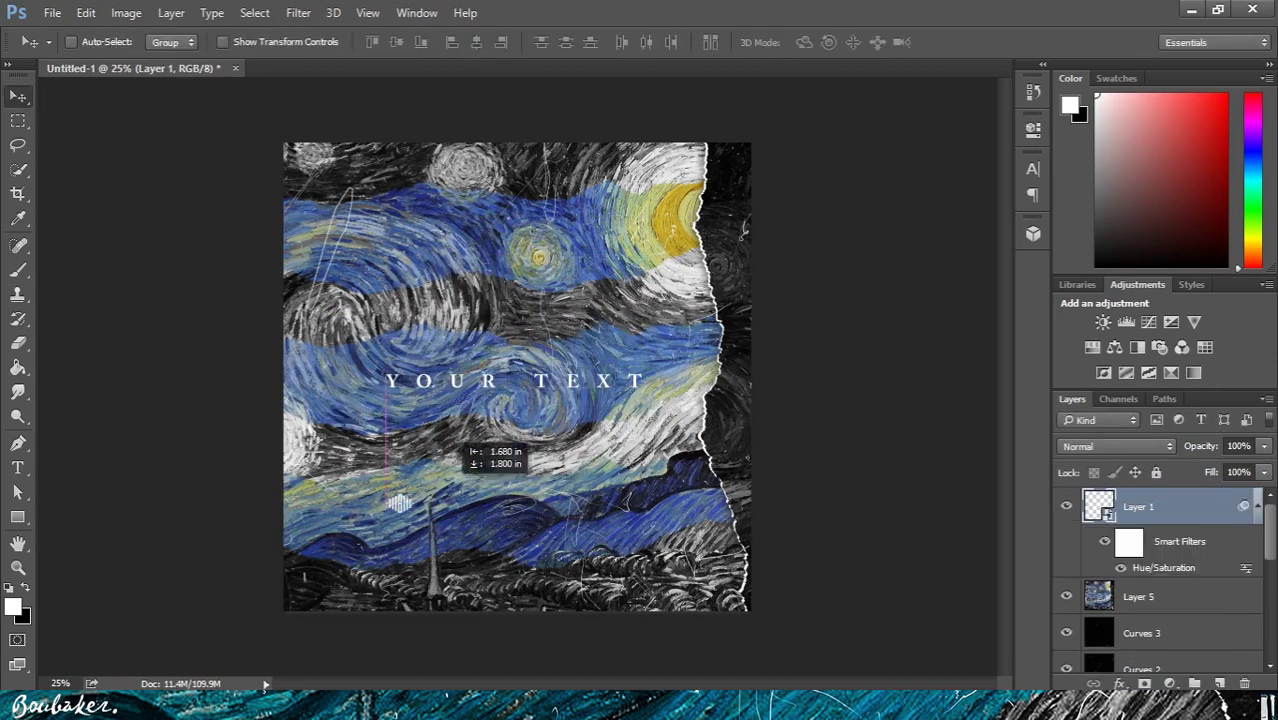
pyautogui.moveTo(448, 430); pyautogui.dragTo(433, 506)
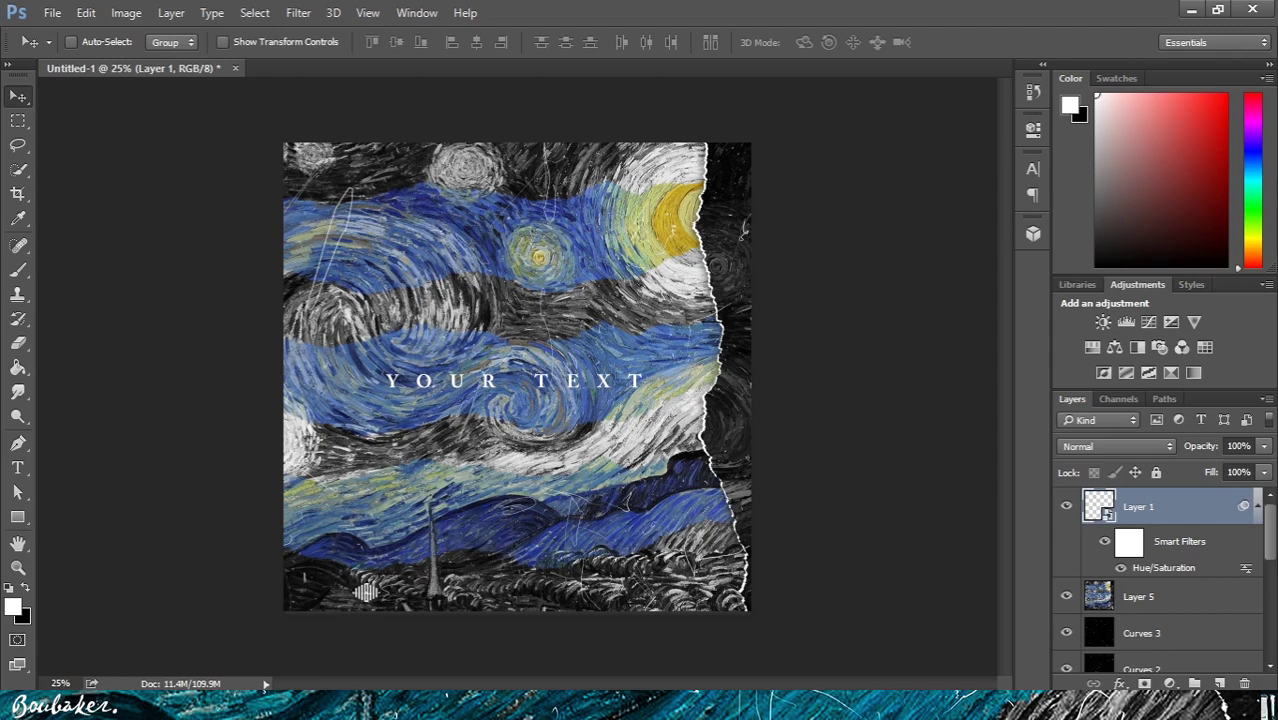
pyautogui.hotkey('shift', 'Left')
pyautogui.hotkey('shift', 'Left')
# Step: Place the Dolby Digital logo from the png stuff folder as an embedded object and turn it white by maximising its Hue/Saturation lightness
pyautogui.click(52, 13)
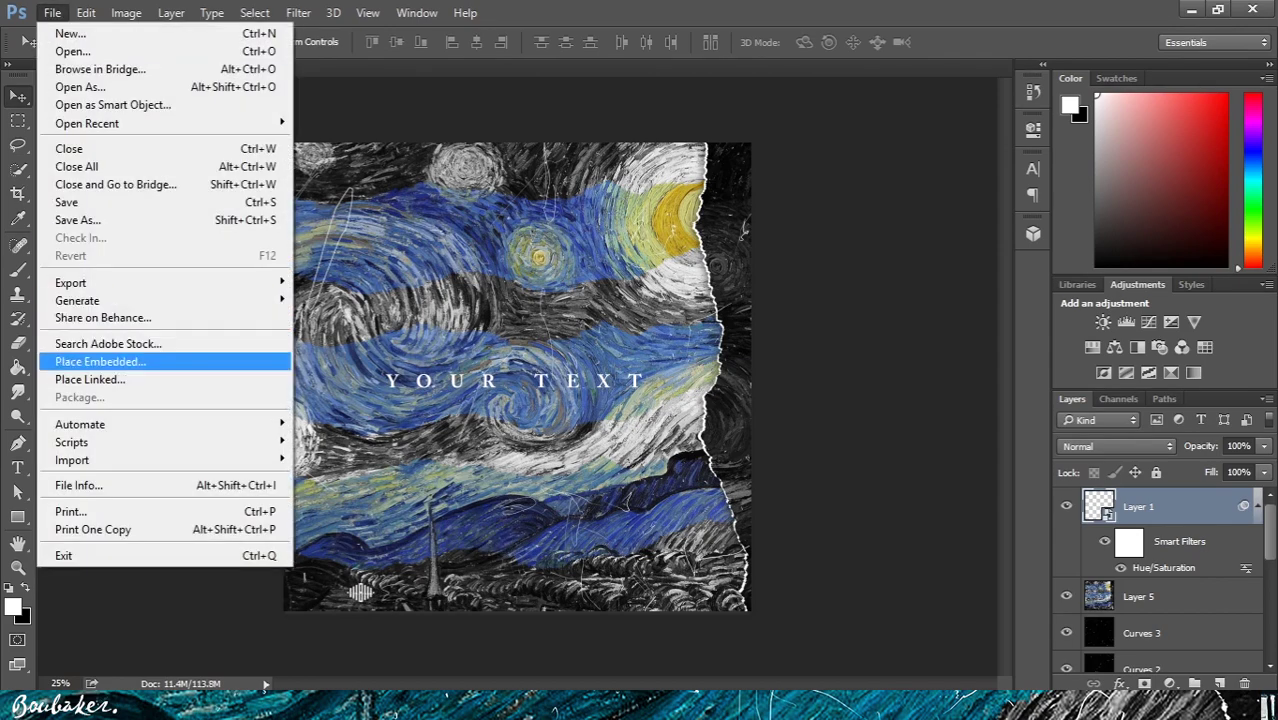
pyautogui.click(110, 360)
pyautogui.click(222, 165)
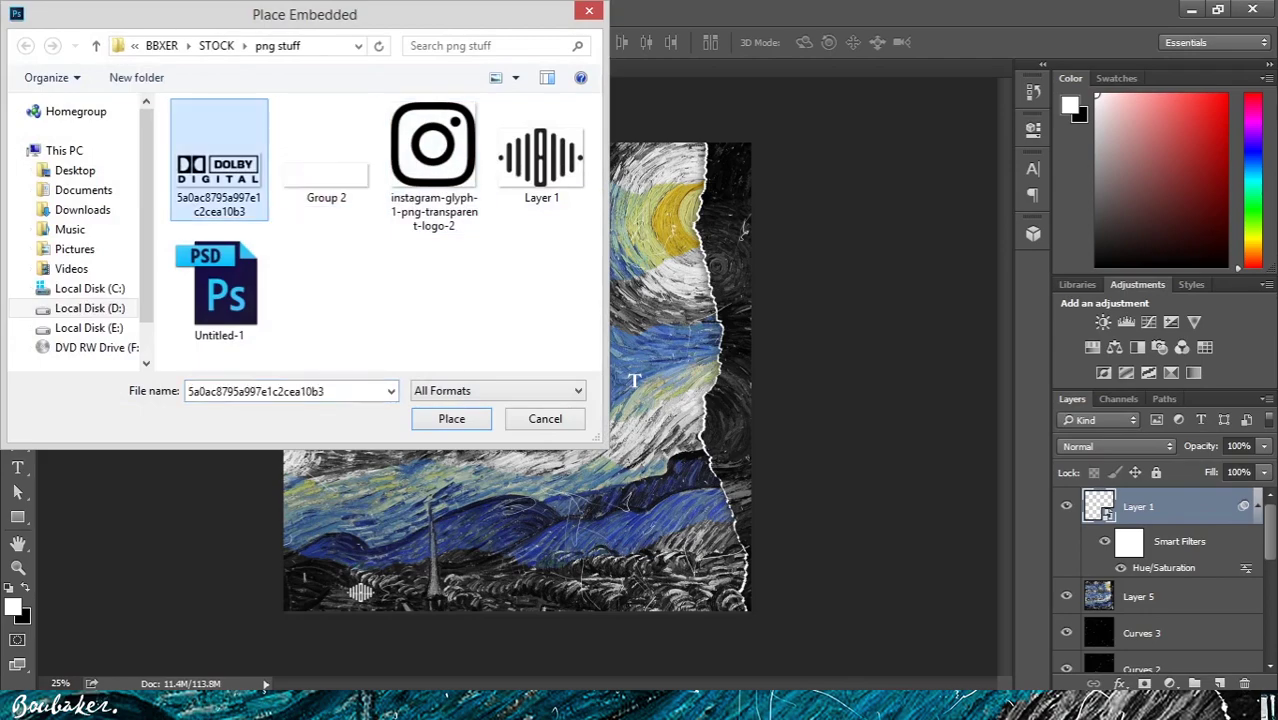
pyautogui.press('Return')
pyautogui.press('Return')
pyautogui.hotkey('ctrl', 'u')
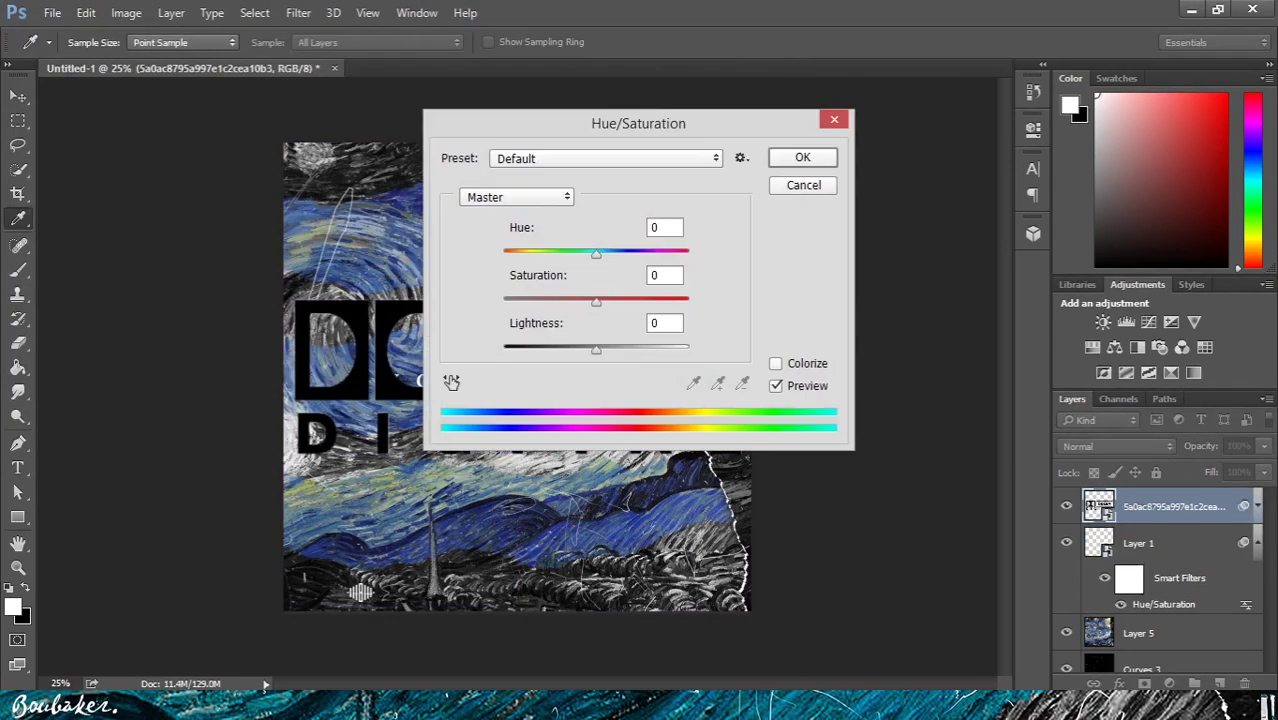
pyautogui.moveTo(596, 350); pyautogui.dragTo(688, 350)
pyautogui.press('Return')
# Step: Scale the Dolby Digital logo down and position it in the cover's lower-left corner beside the waveform logo
pyautogui.hotkey('ctrl', 't')
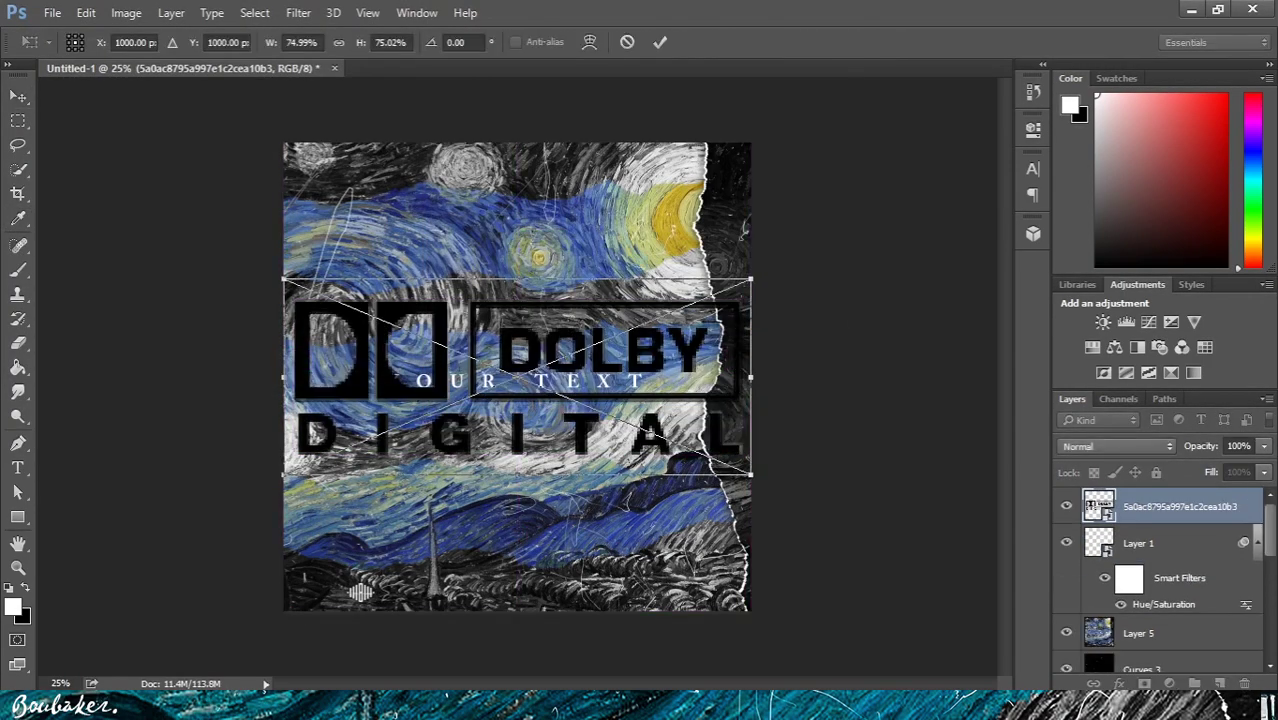
pyautogui.moveTo(751, 475); pyautogui.dragTo(344, 604)
pyautogui.press('Return')
pyautogui.hotkey('ctrl', 't')
pyautogui.press('Return')
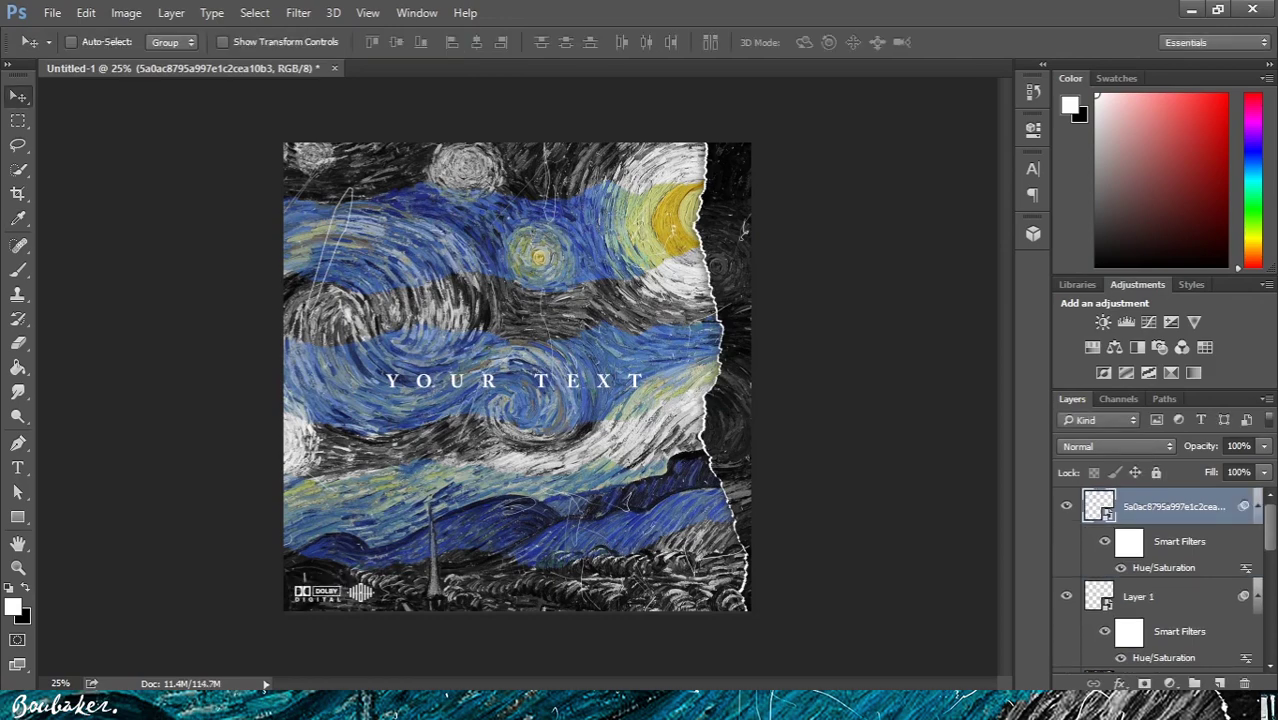
# Step: Merge both logo layers with the stamped Layer 5 image into a single layer
pyautogui.scroll(-5, 1160, 580)
pyautogui.scroll(4, 1160, 580)
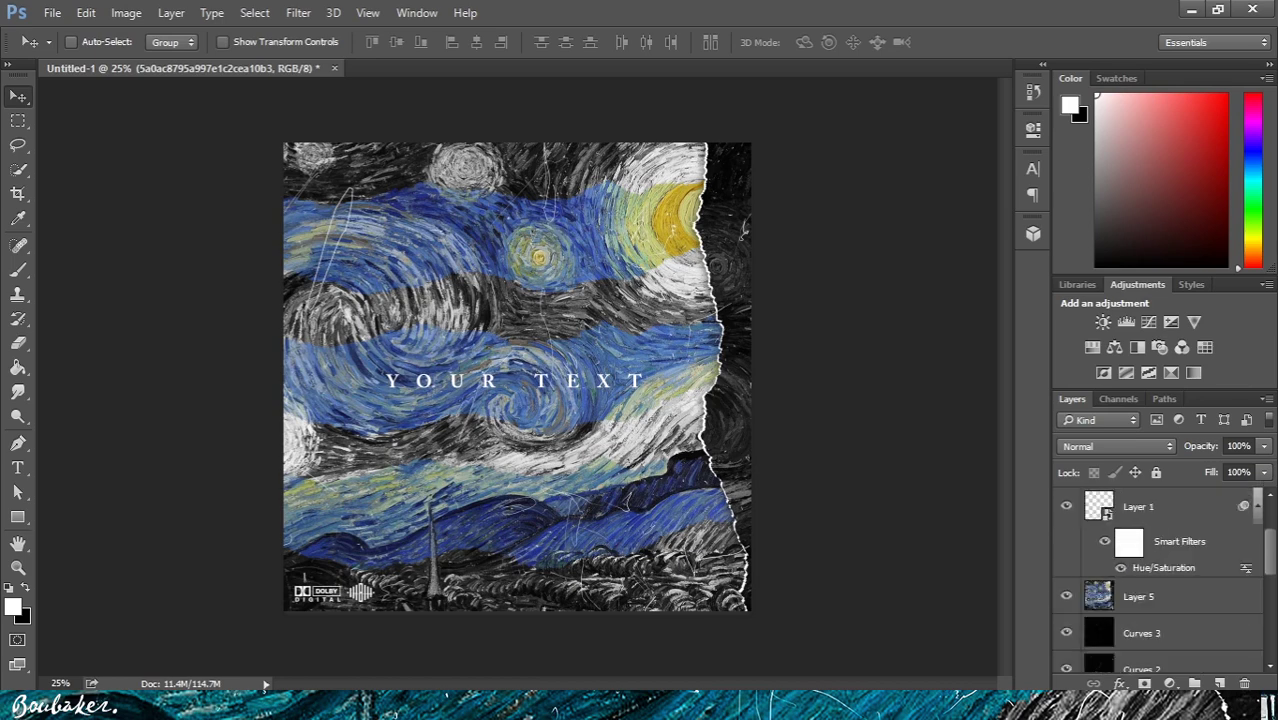
pyautogui.keyDown('shift'); pyautogui.click(1160, 597); pyautogui.keyUp('shift')
pyautogui.hotkey('ctrl', 'e')
pyautogui.scroll(3, 1160, 590)
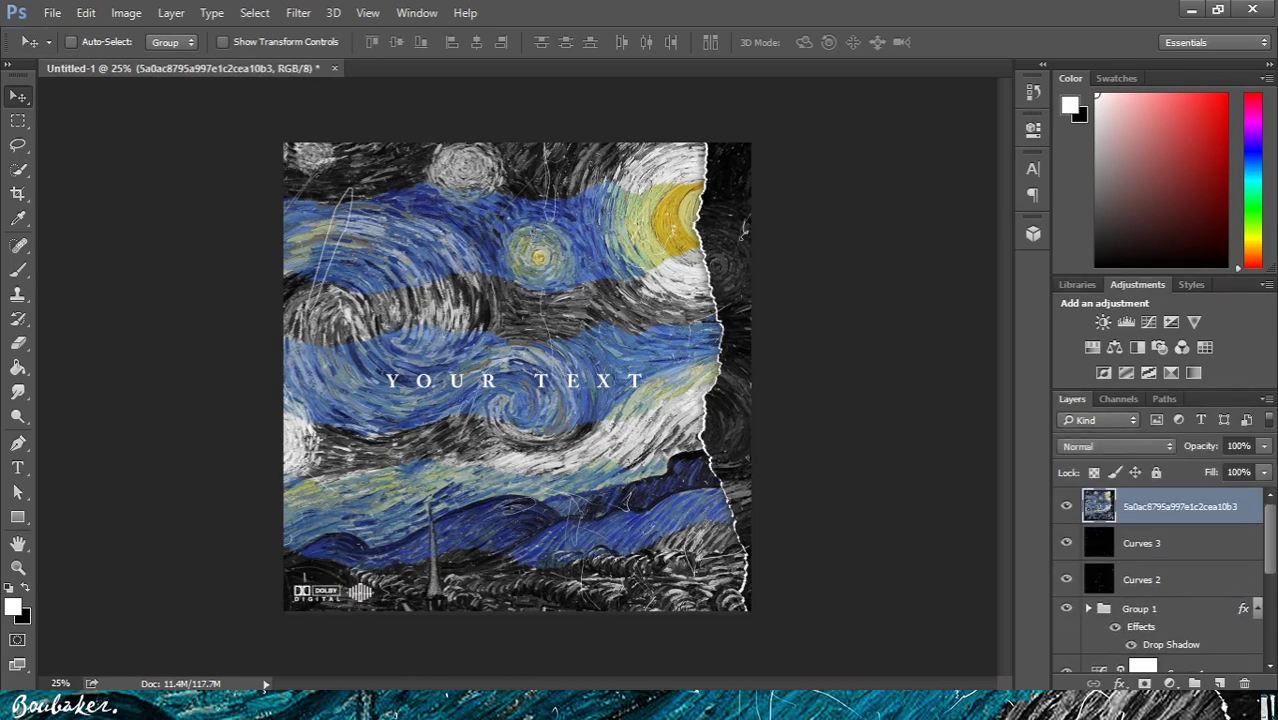
# Step: Open the merged layer in the Camera Raw filter and set Contrast to -18, Clarity to +51 and Shadows to +12
pyautogui.click(298, 13)
pyautogui.click(350, 122)
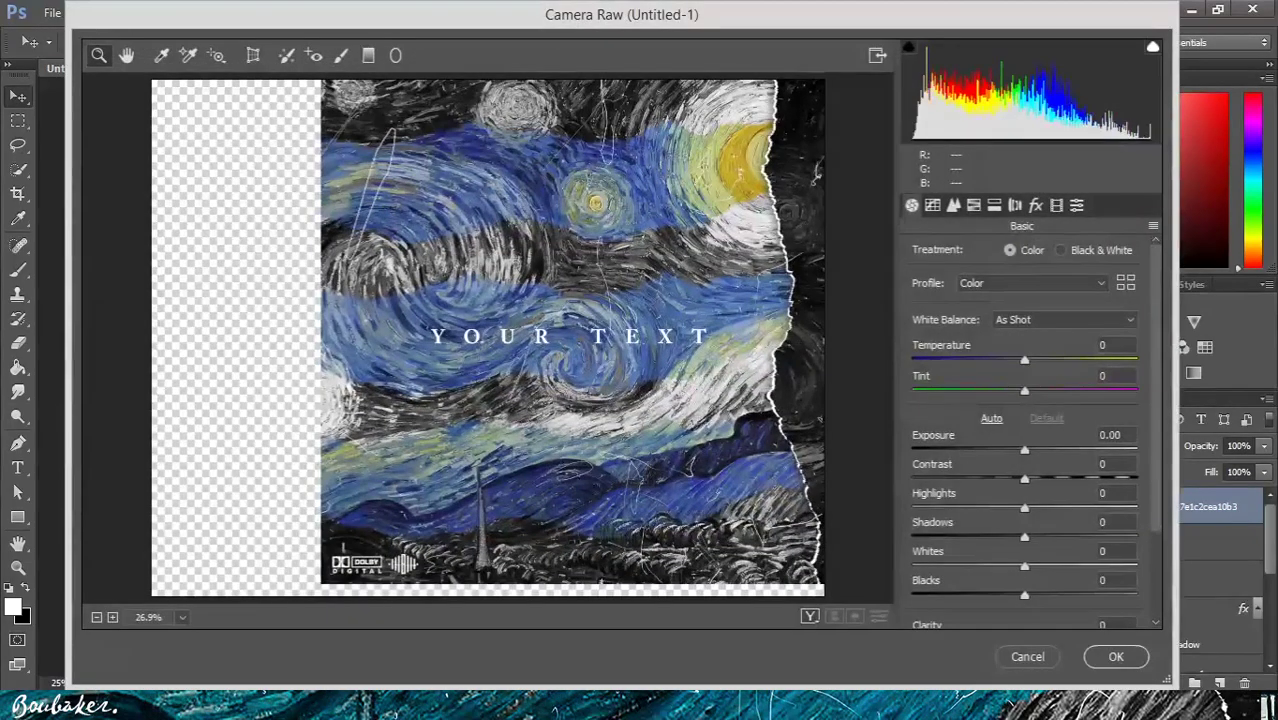
pyautogui.moveTo(1024, 479); pyautogui.dragTo(998, 479)
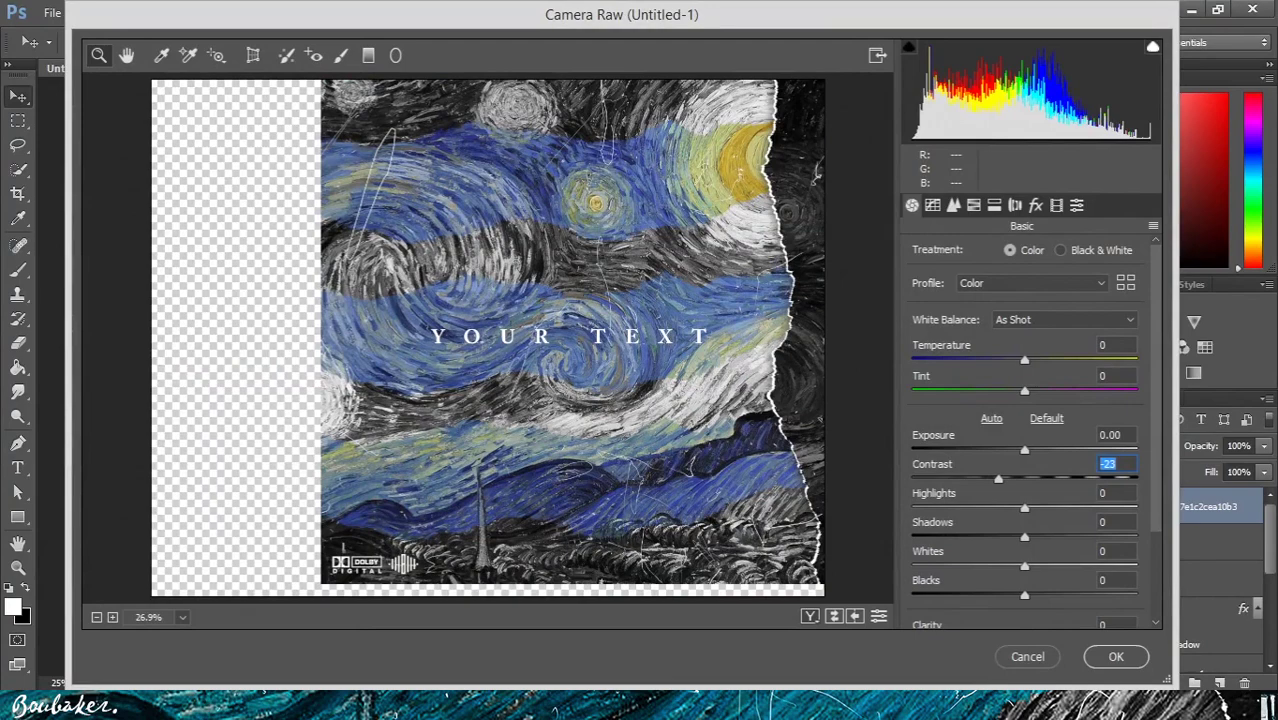
pyautogui.scroll(-1, 1024, 450)
pyautogui.moveTo(1024, 596); pyautogui.dragTo(1082, 596)
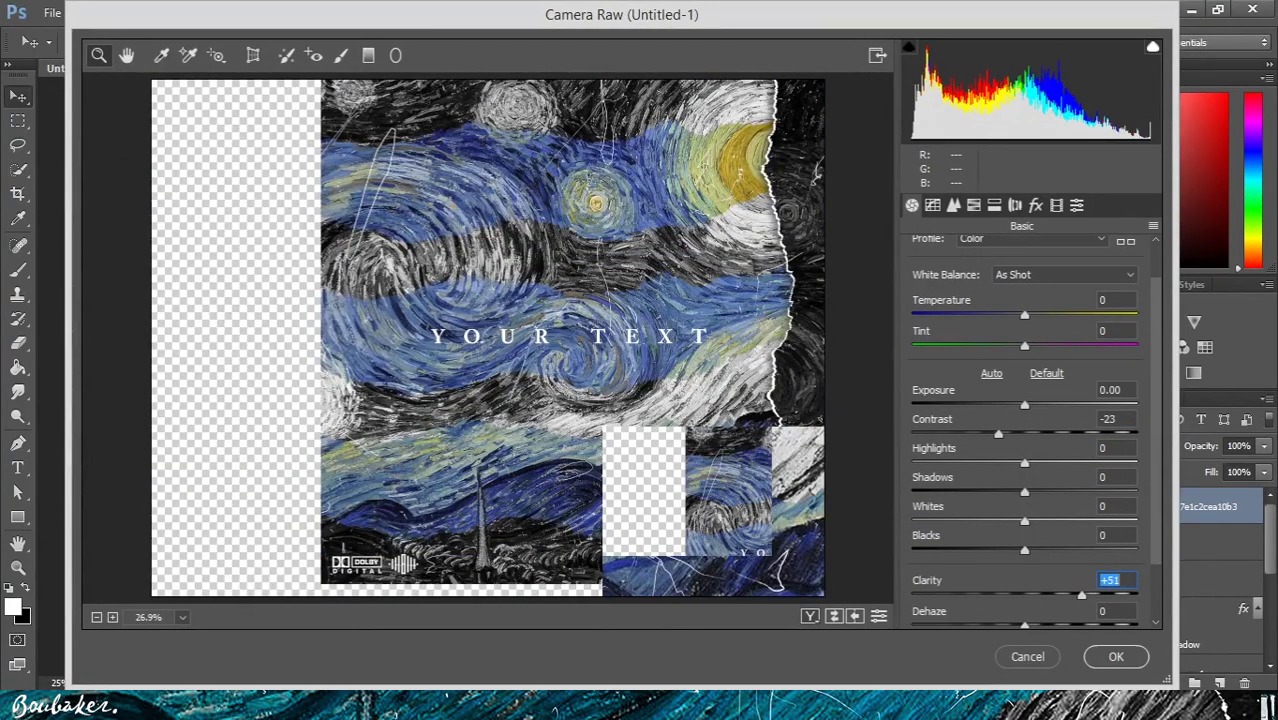
pyautogui.moveTo(998, 434)
pyautogui.mouseDown()
pyautogui.moveTo(1044, 434)
pyautogui.moveTo(1004, 434)
pyautogui.mouseUp()
pyautogui.moveTo(1024, 492)
pyautogui.mouseDown()
pyautogui.moveTo(1056, 492)
pyautogui.moveTo(1038, 492)
pyautogui.mouseUp()
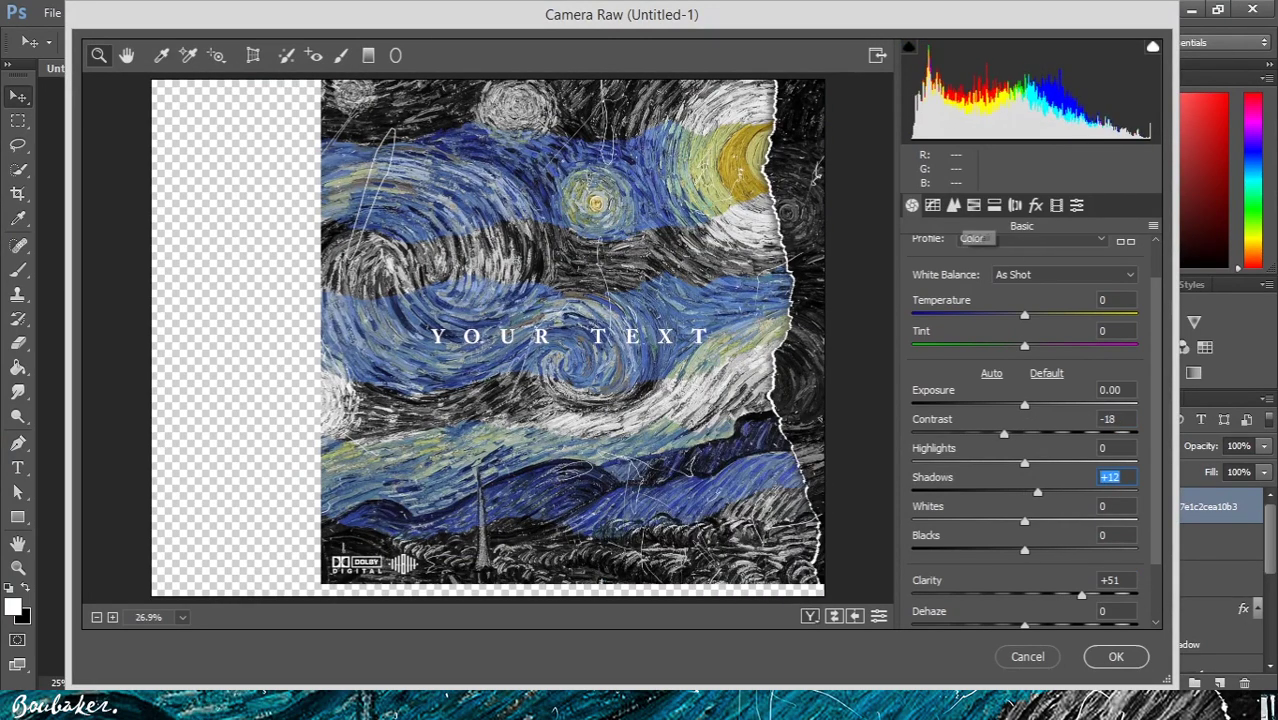
# Step: Calibrate Red Primary hue to +78, Green hue to +57, Blue hue to -100 and Blue saturation to +27, and apply with Sharpening Amount 16
pyautogui.click(1056, 205)
pyautogui.moveTo(1030, 559); pyautogui.dragTo(918, 559)
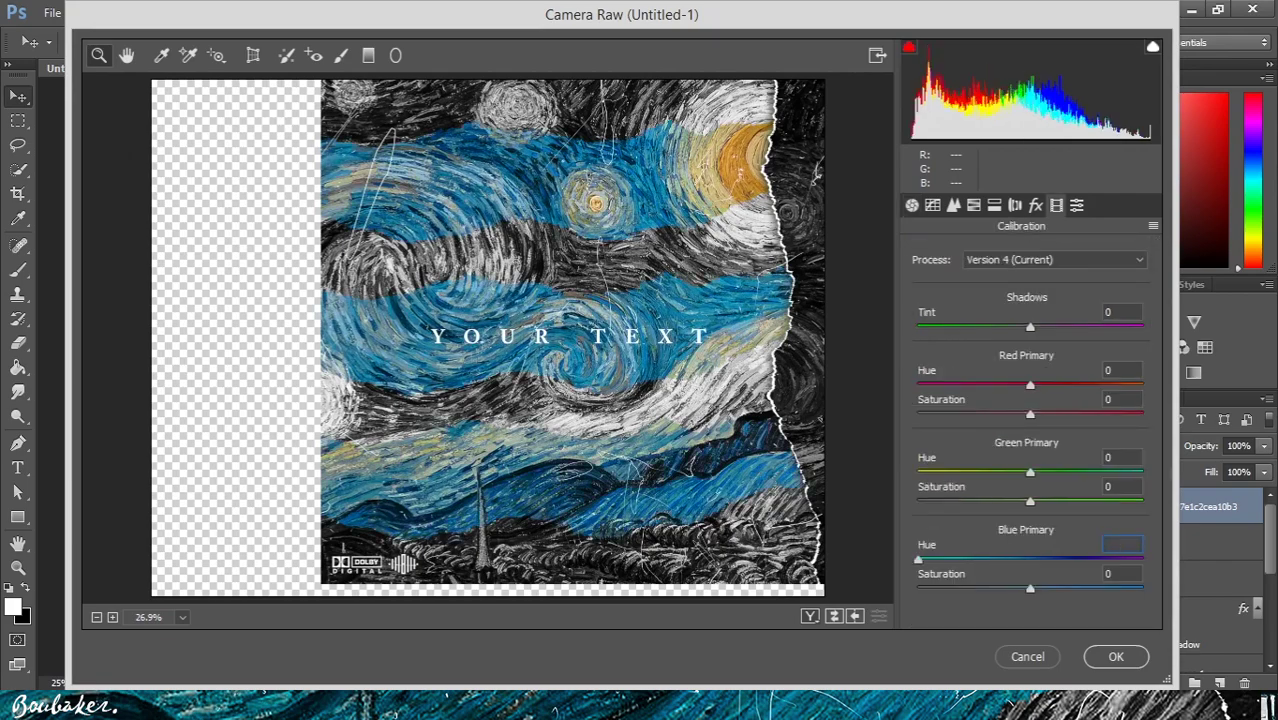
pyautogui.moveTo(1030, 385); pyautogui.dragTo(1118, 385)
pyautogui.moveTo(1030, 472); pyautogui.dragTo(1093, 472)
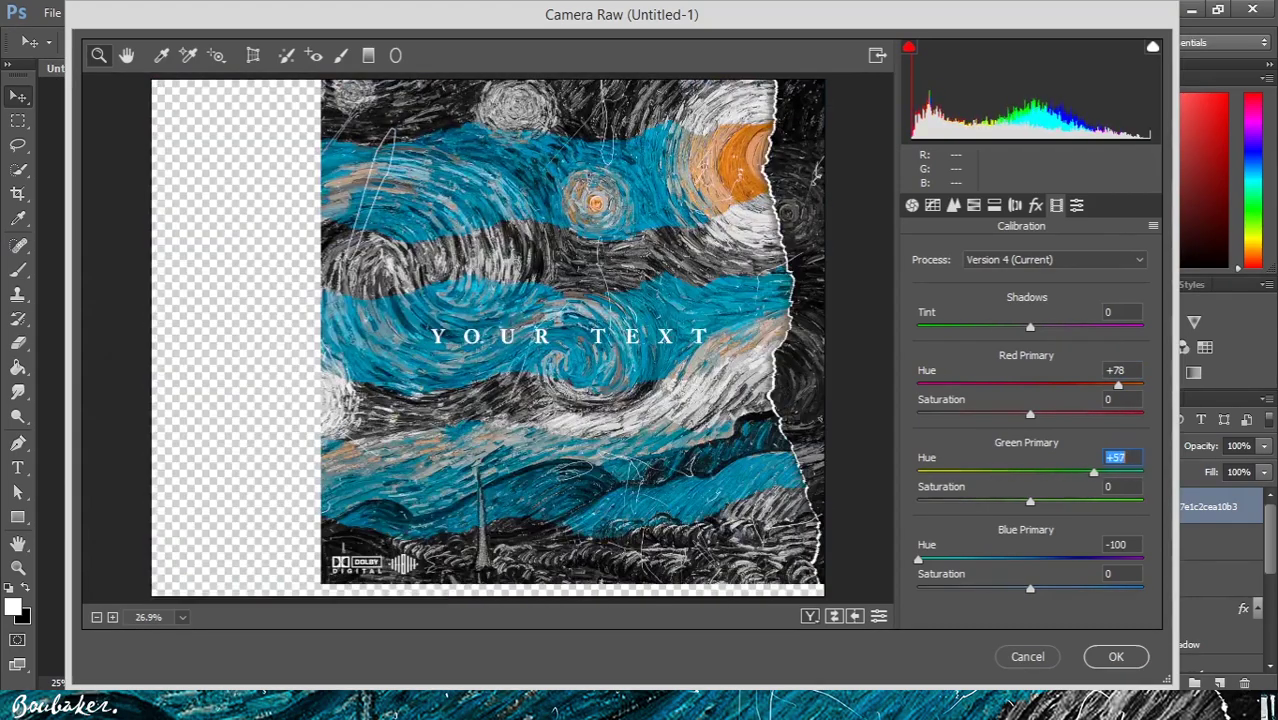
pyautogui.moveTo(1030, 589); pyautogui.dragTo(1061, 589)
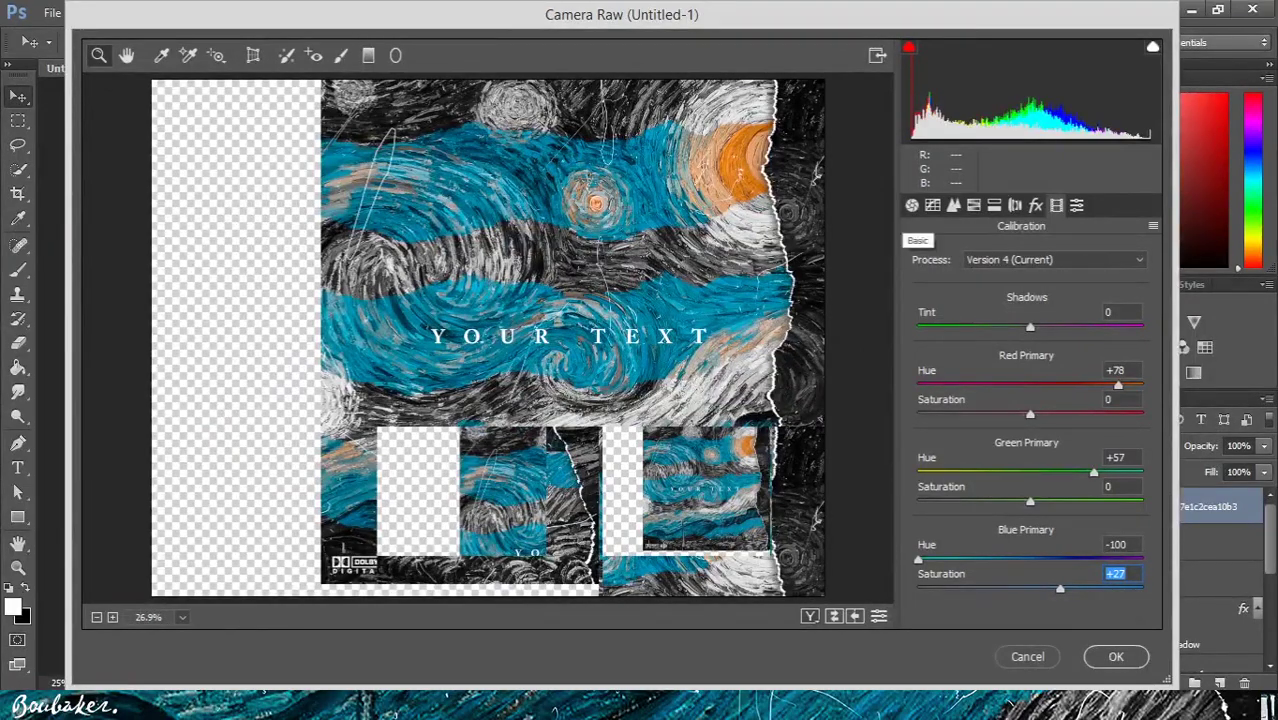
pyautogui.click(953, 205)
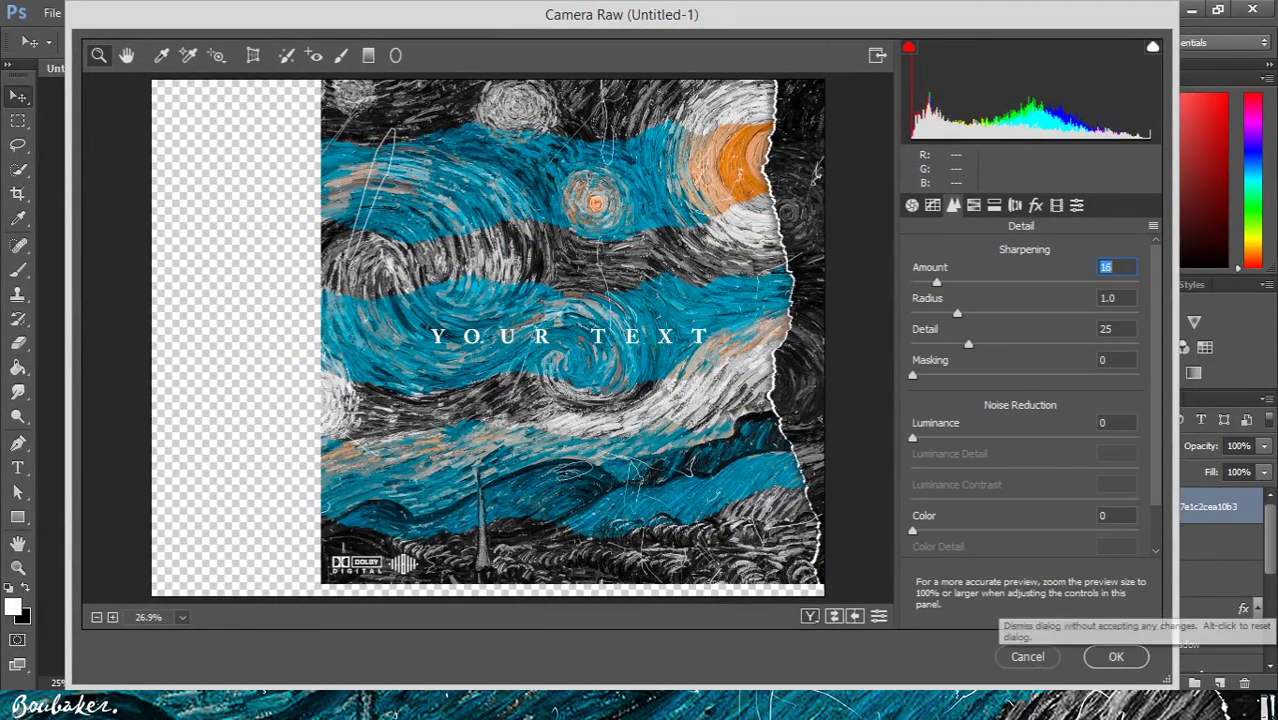
pyautogui.click(1116, 656)
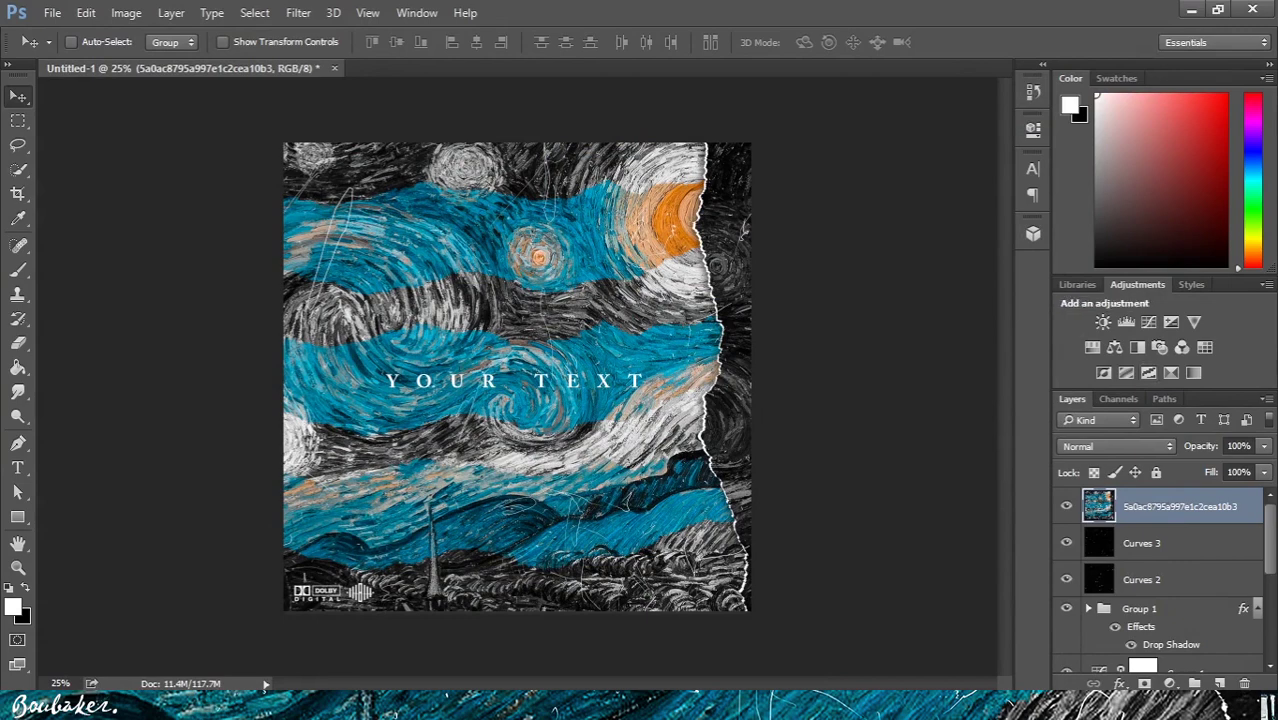
# Step: Add a Brightness/Contrast adjustment above the graded image with Brightness -17 and Contrast 19
pyautogui.click(1103, 322)
pyautogui.moveTo(873, 224); pyautogui.dragTo(858, 224)
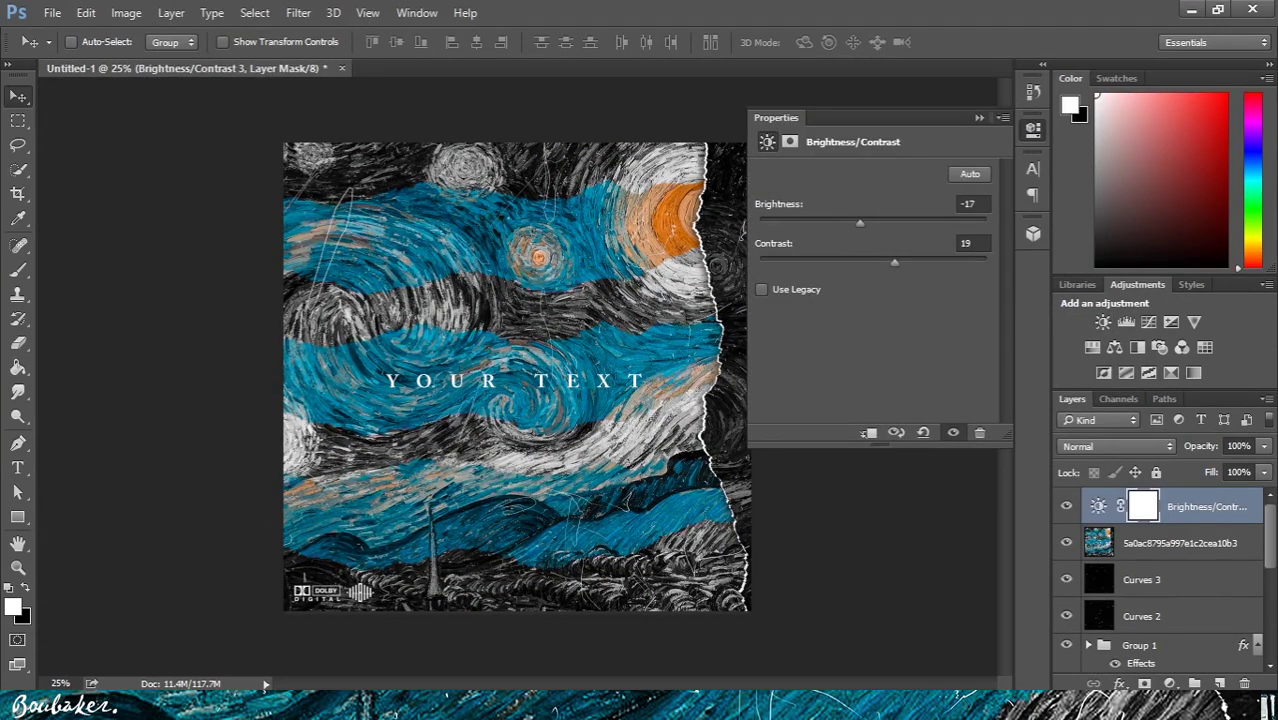
pyautogui.click(979, 118)
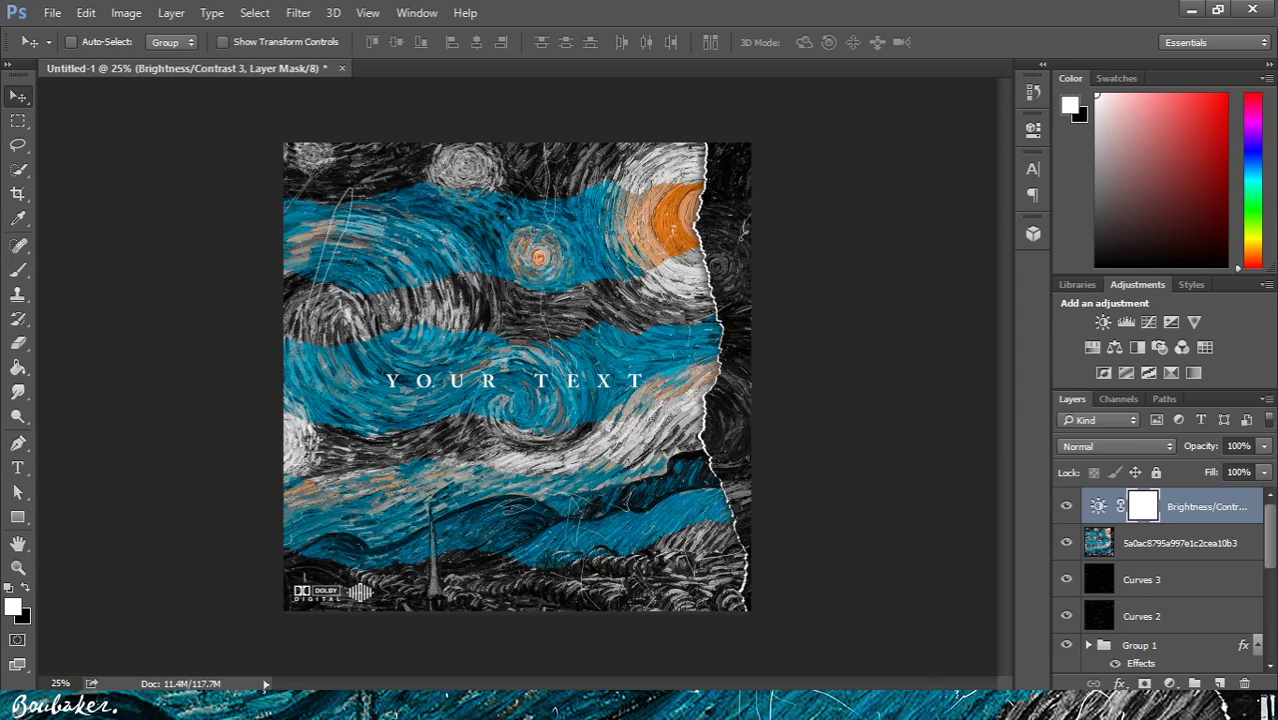
# Step: Paint one white glow at the cover's centre on a new layer with a soft round 1512 px brush
pyautogui.click(1219, 683)
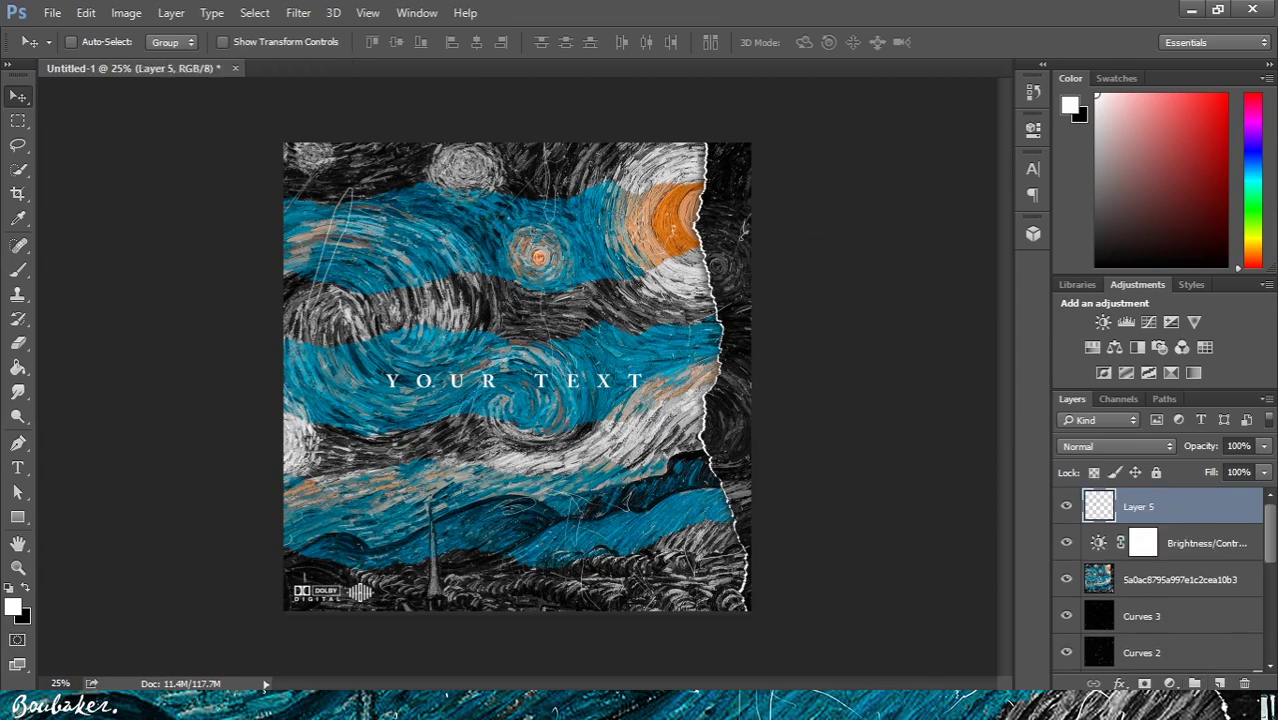
pyautogui.click(18, 270)
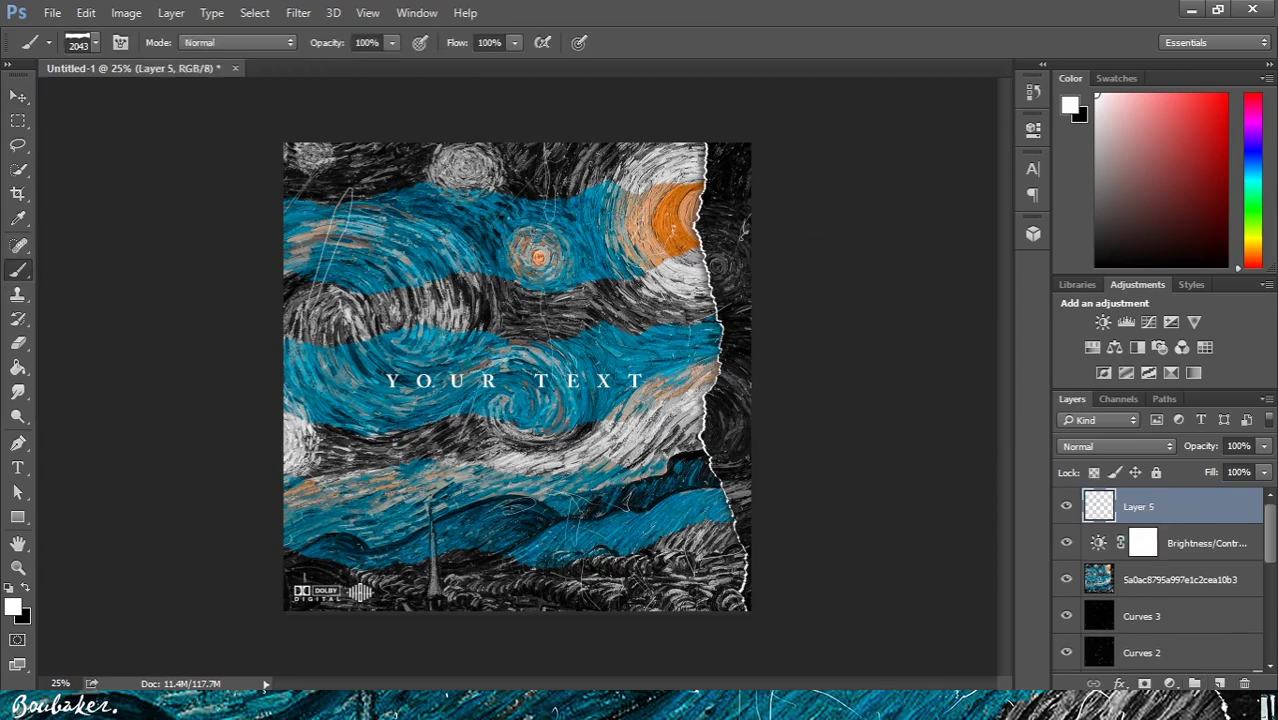
pyautogui.click(96, 43)
pyautogui.click(159, 186)
pyautogui.click(519, 357)
pyautogui.hotkey('ctrl', '-')
pyautogui.hotkey('ctrl', '-')
# Step: Stretch the white glow wider and move it up over the cover's upper edge
pyautogui.hotkey('ctrl', 't')
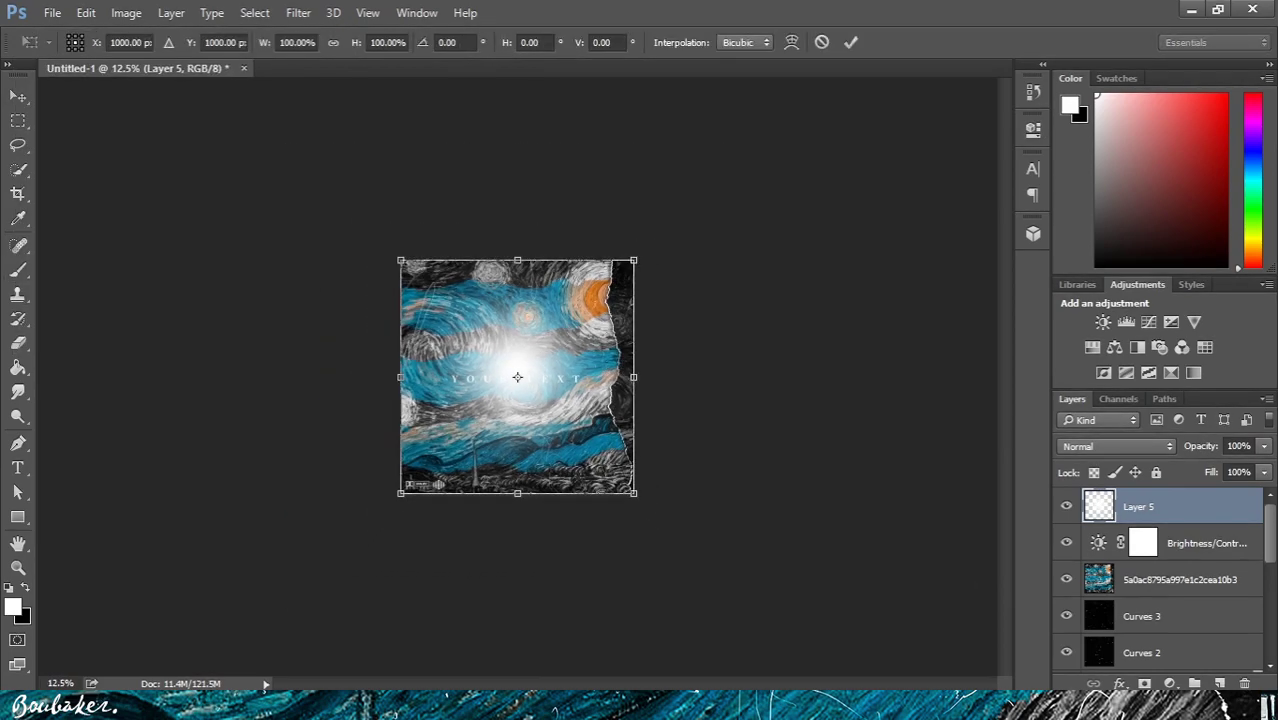
pyautogui.moveTo(634, 377); pyautogui.dragTo(722, 377)
pyautogui.press('Return')
pyautogui.click(18, 96)
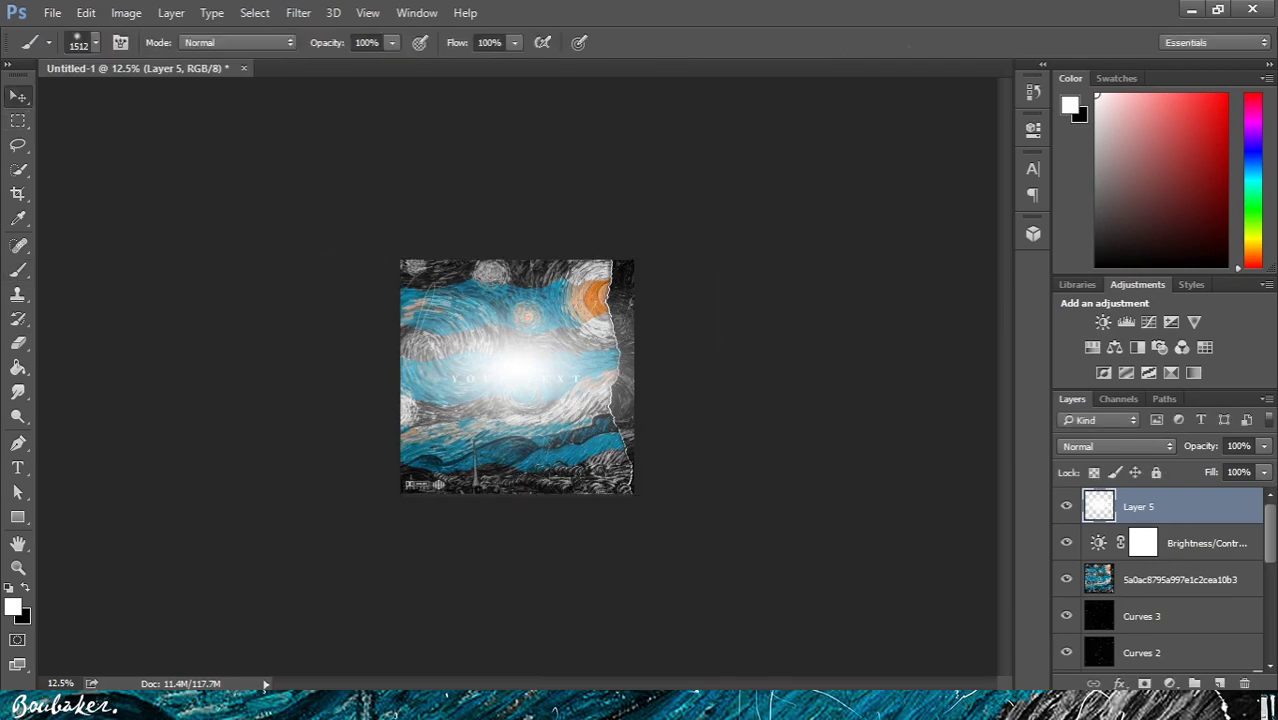
pyautogui.moveTo(379, 325); pyautogui.dragTo(380, 168)
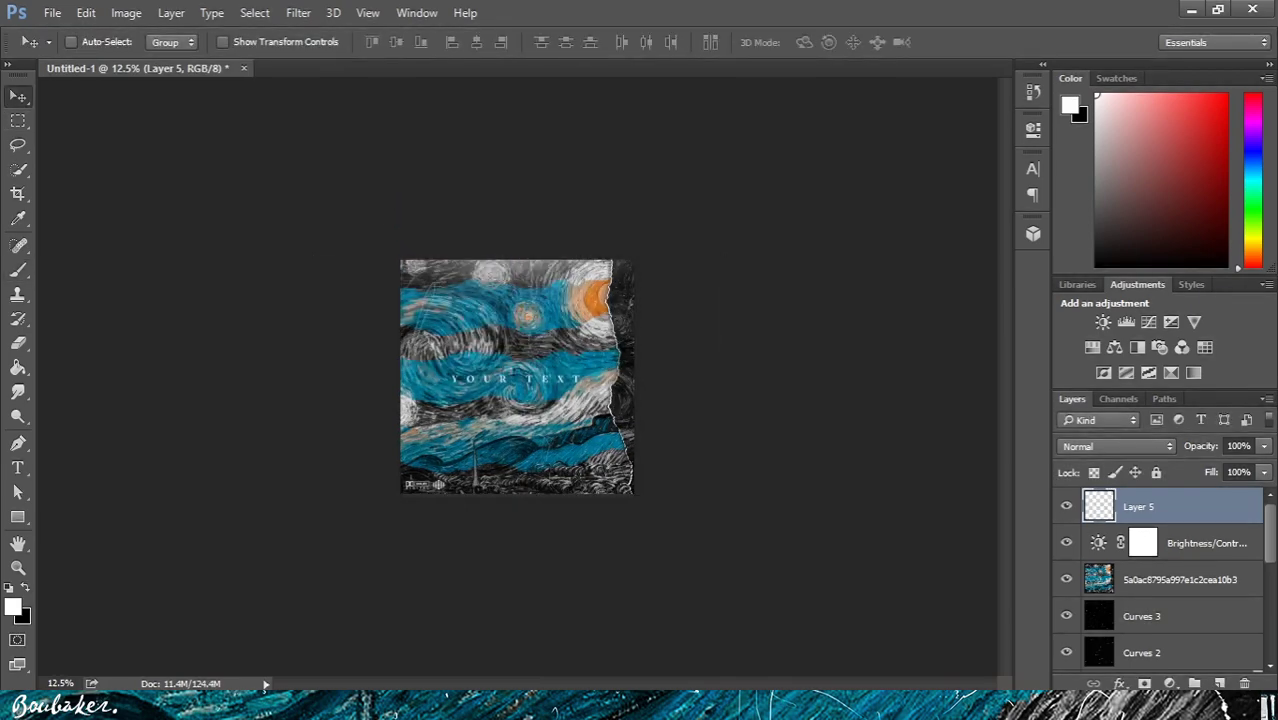
# Step: Lower the glow layer's opacity to 29% and shift the glow to the cover's upper-right corner
pyautogui.moveTo(1202, 446); pyautogui.dragTo(1167, 446)
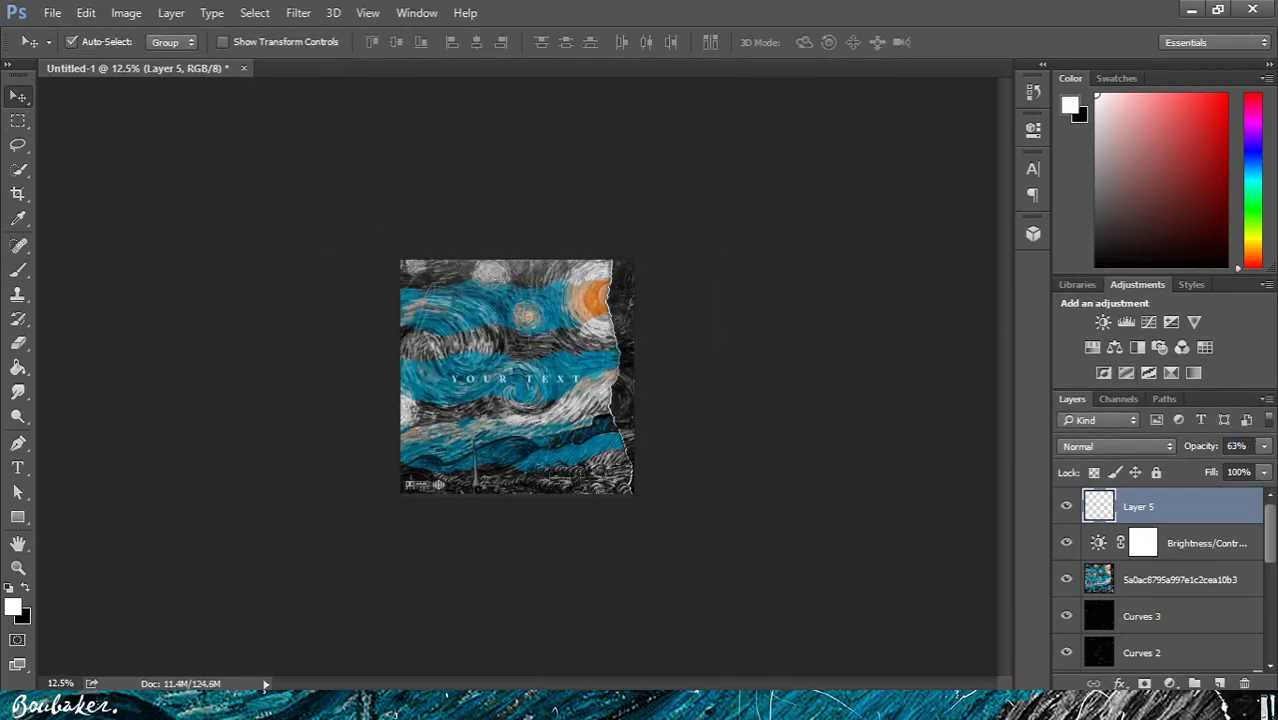
pyautogui.hotkey('ctrl', '+')
pyautogui.hotkey('ctrl', '+')
pyautogui.moveTo(706, 382); pyautogui.dragTo(717, 383)
pyautogui.moveTo(1201, 446); pyautogui.dragTo(1170, 446)
pyautogui.moveTo(766, 225); pyautogui.dragTo(872, 258)
# Step: Enlarge the glow with Free Transform and shift it further right over the dark torn edge
pyautogui.hotkey('ctrl', 't')
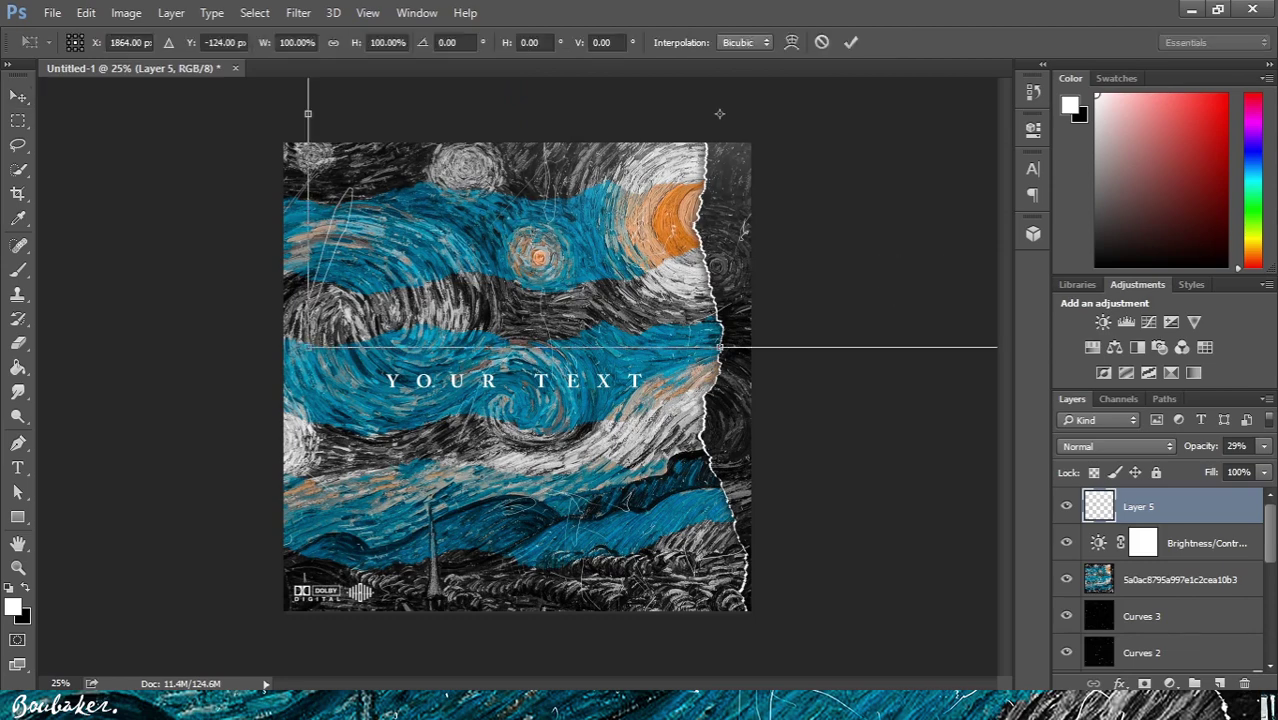
pyautogui.moveTo(720, 347); pyautogui.dragTo(739, 527)
pyautogui.moveTo(656, 318); pyautogui.dragTo(723, 327)
pyautogui.press('Return')
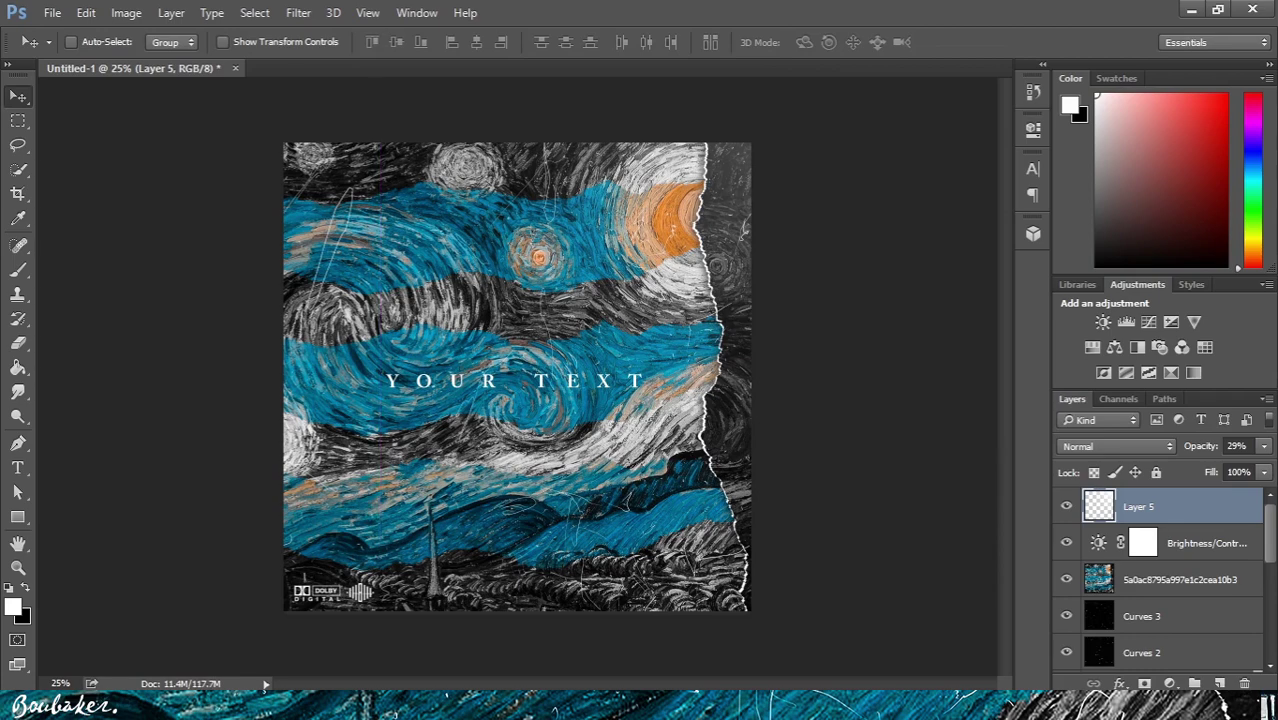
# Step: Compare the cover with the glow layer hidden and shown, and nudge the glow slightly right and down
pyautogui.click(1066, 506)
pyautogui.click(1066, 506)
pyautogui.moveTo(803, 305)
pyautogui.mouseDown()
pyautogui.moveTo(806, 322)
pyautogui.moveTo(810, 308)
pyautogui.mouseUp()
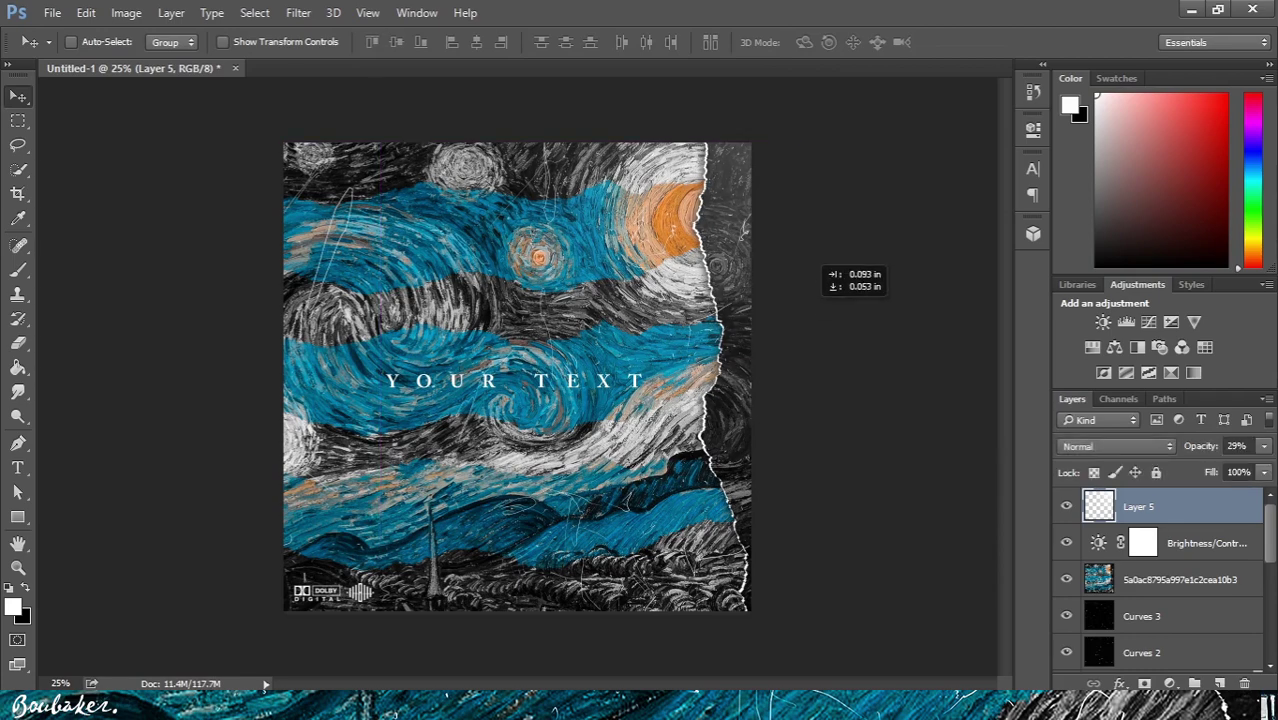